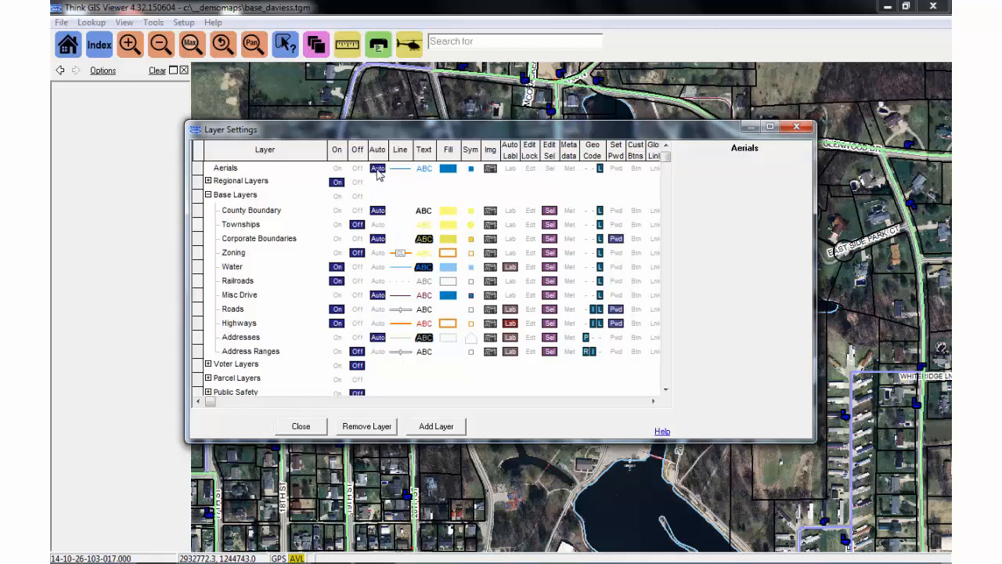
# Check the Aerials layer's automatic visibility range, and zoom in from the full map extent to a rural area near bridge 167.
pyautogui.click(376, 170)
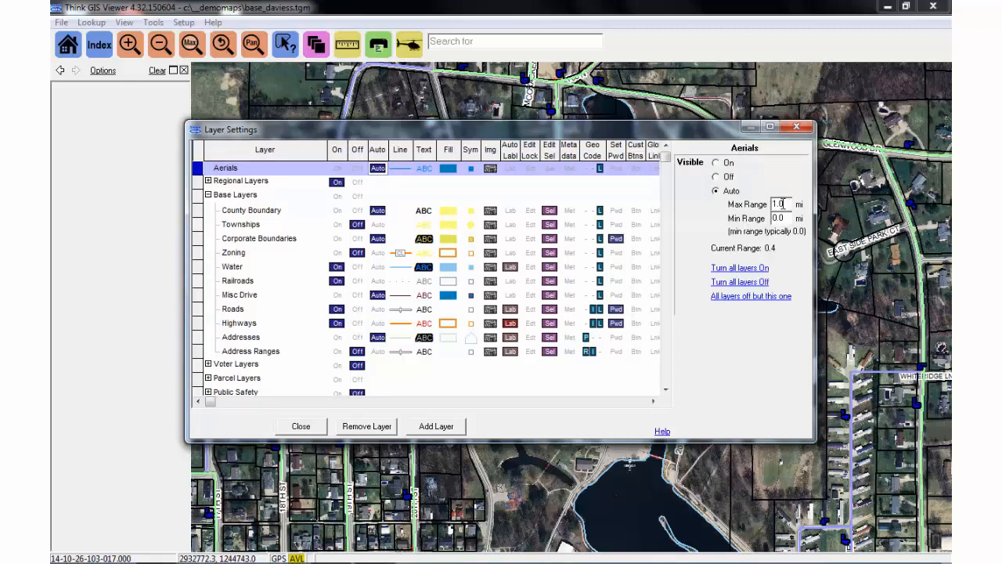
pyautogui.click(296, 427)
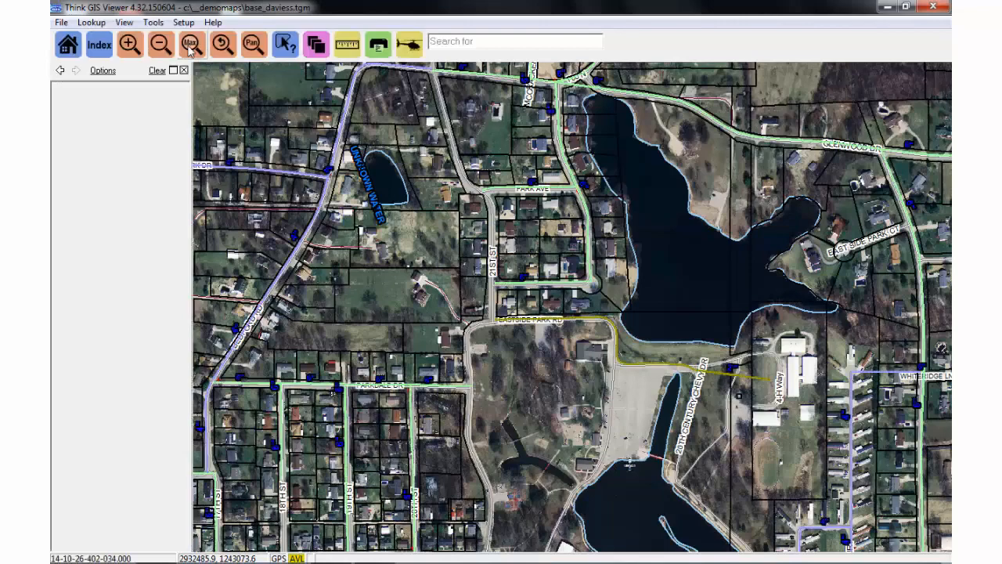
pyautogui.click(198, 49)
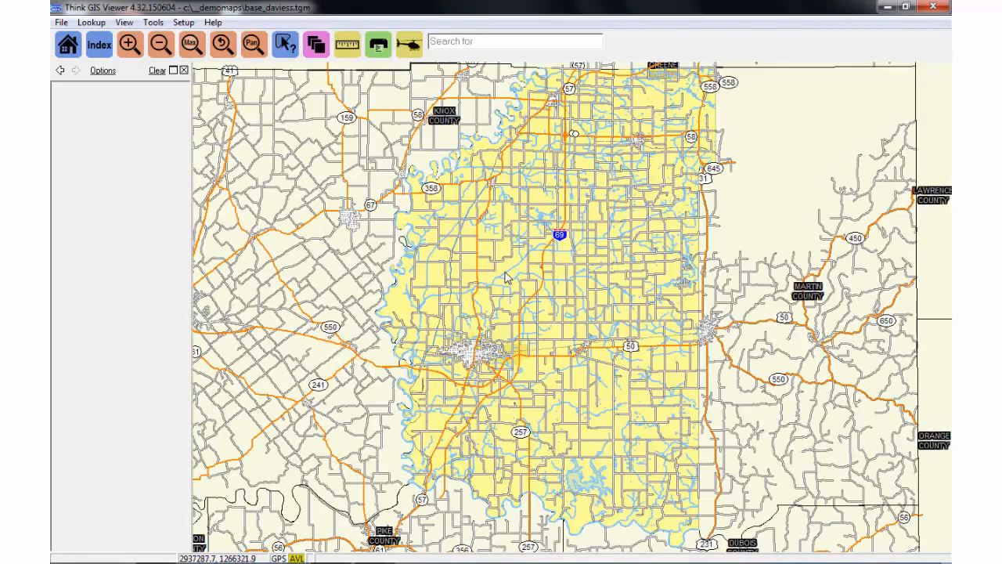
pyautogui.moveTo(505, 272); pyautogui.dragTo(570, 323)
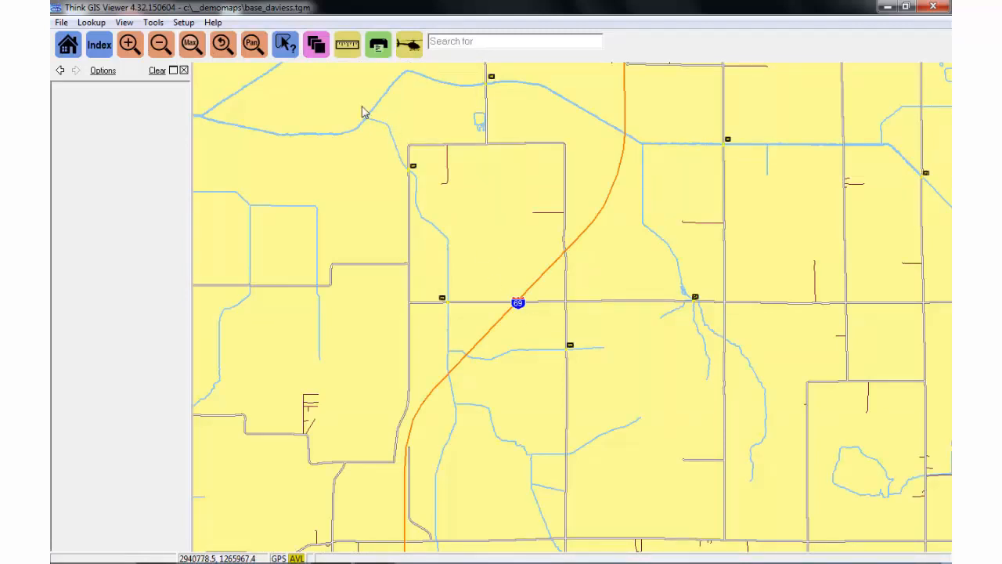
pyautogui.moveTo(483, 214); pyautogui.dragTo(603, 305)
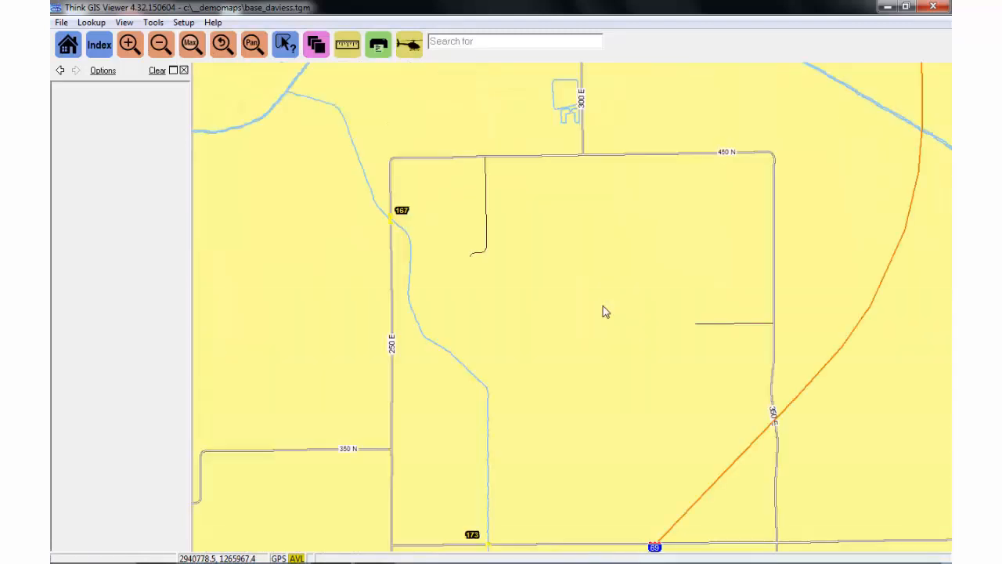
pyautogui.moveTo(328, 100); pyautogui.dragTo(619, 293)
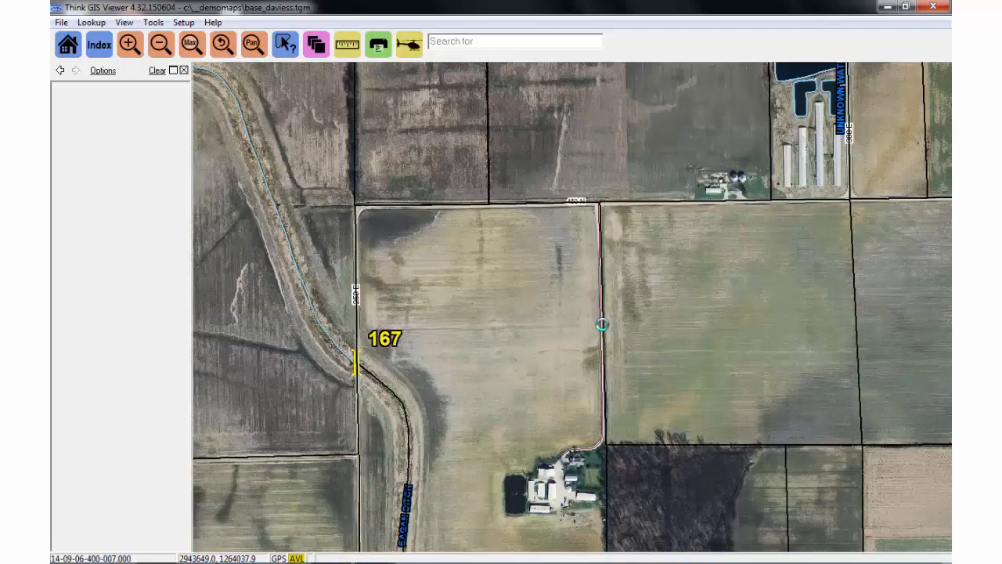
# Return to the full map extent and set the ESNs layer in the Public Safety group to automatic visibility.
pyautogui.click(192, 44)
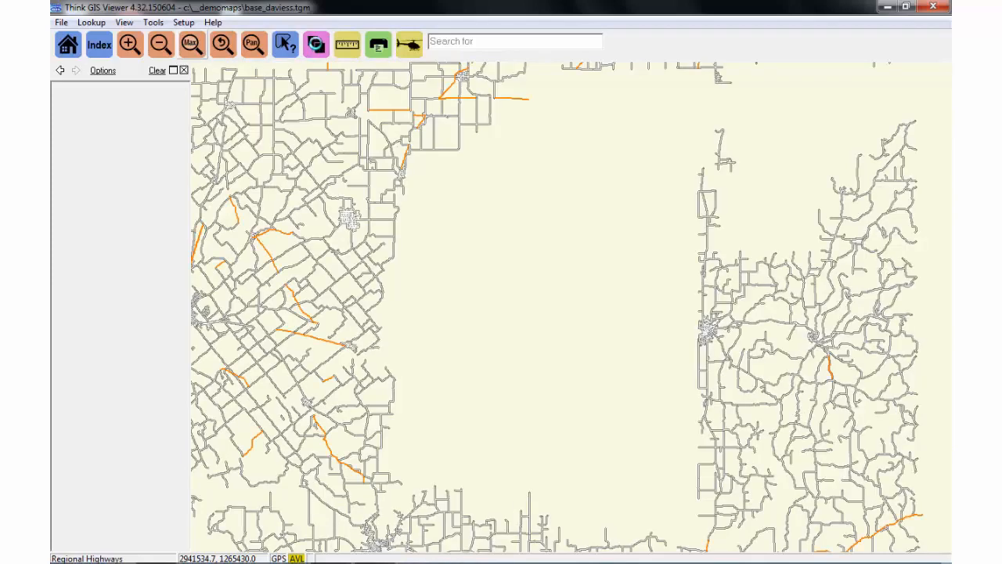
pyautogui.click(317, 44)
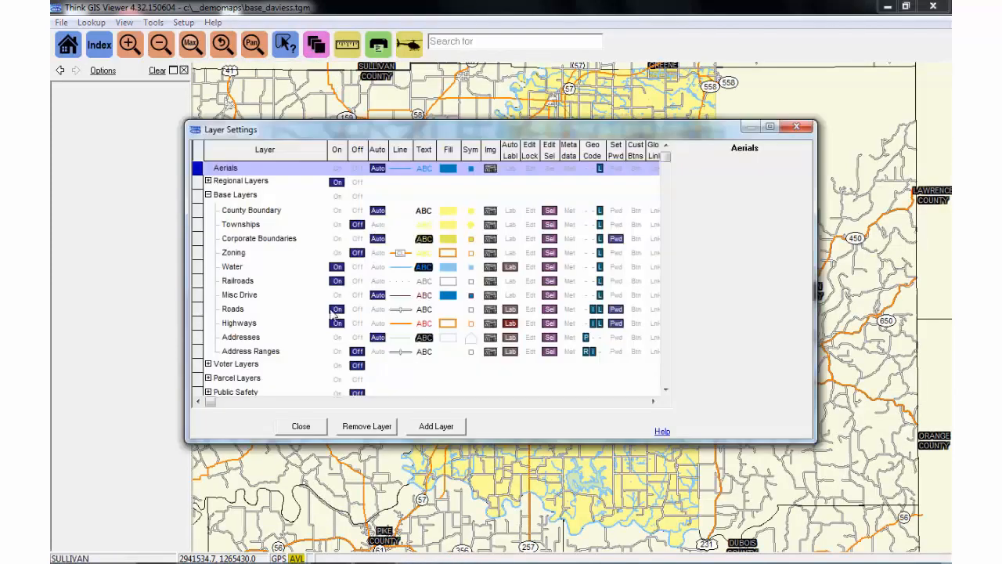
pyautogui.scroll(-2, 373, 354)
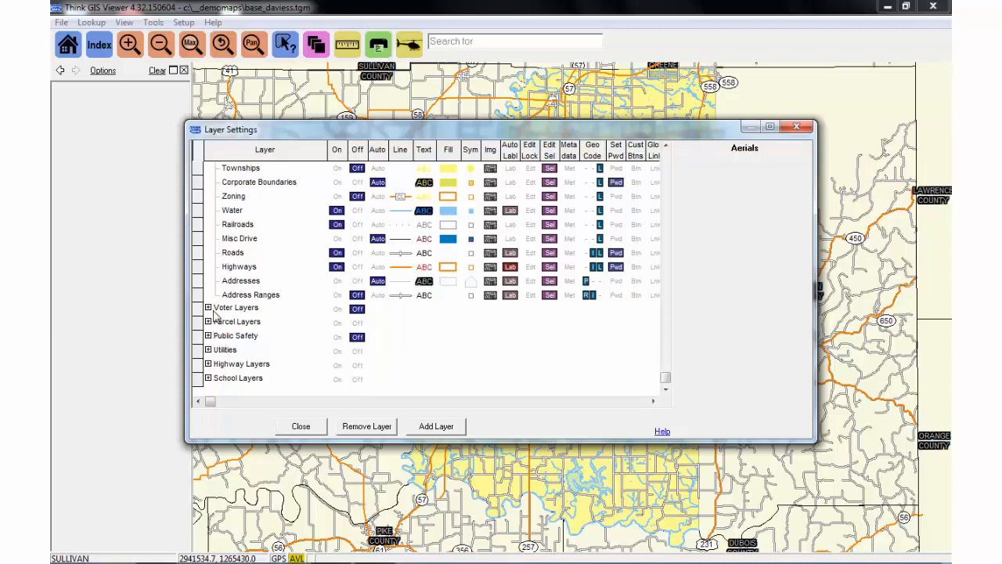
pyautogui.click(208, 335)
pyautogui.scroll(-5, 307, 376)
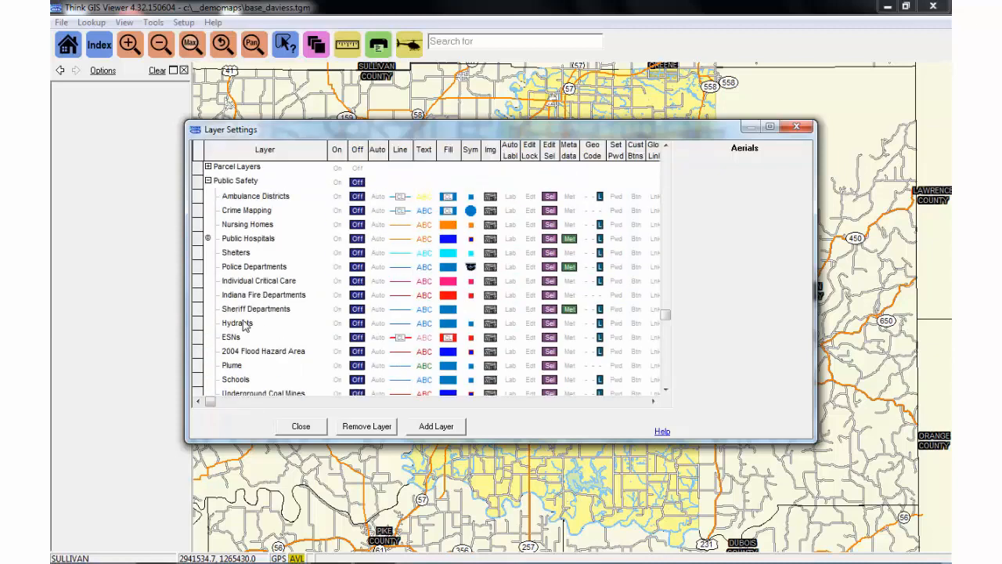
pyautogui.click(233, 252)
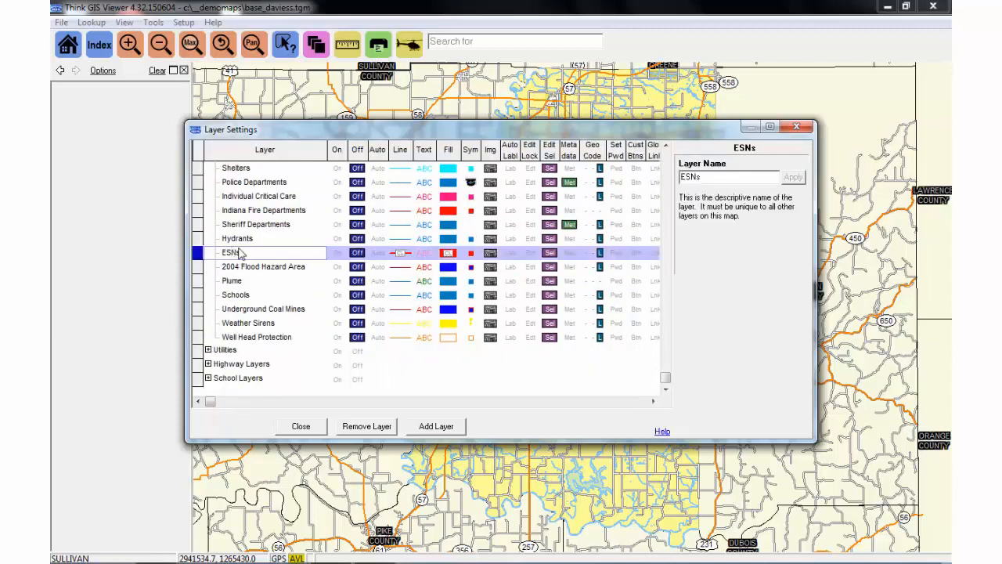
pyautogui.click(377, 253)
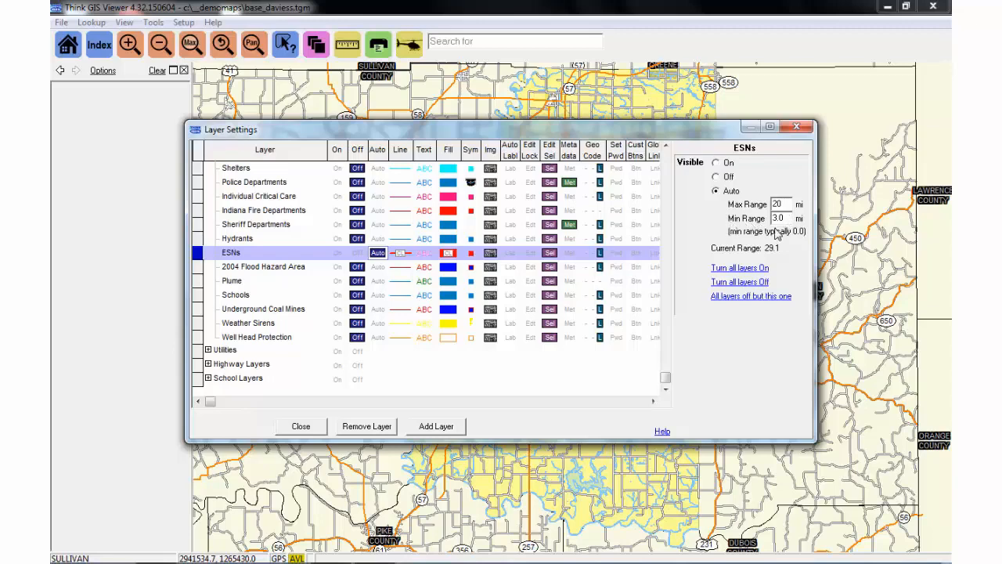
pyautogui.click(301, 426)
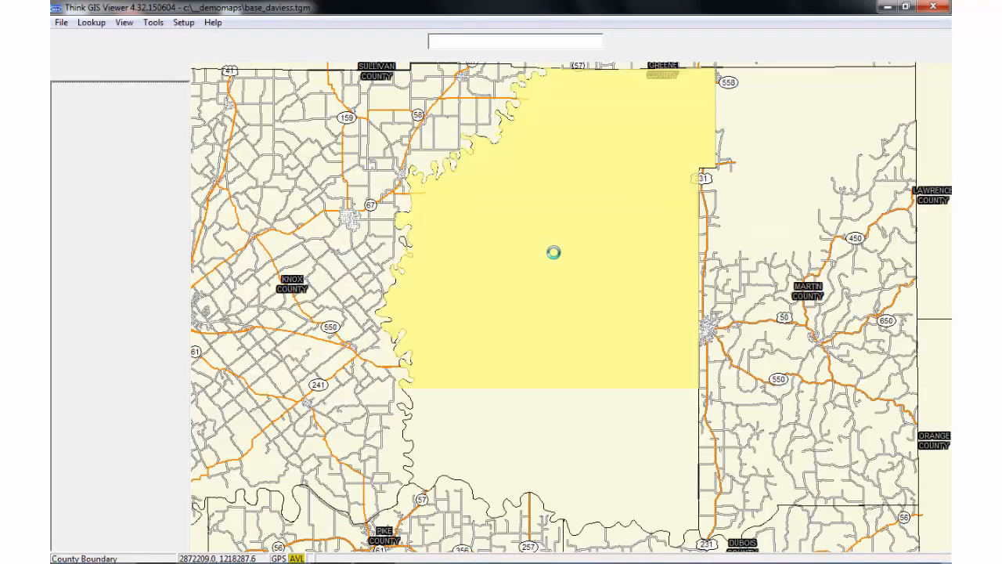
# Zoom in on the county and move across the map to examine how the ESNs and Aerials layers display at different ranges.
pyautogui.moveTo(382, 145)
pyautogui.mouseDown()
pyautogui.moveTo(436, 206)
pyautogui.moveTo(742, 404)
pyautogui.mouseUp()
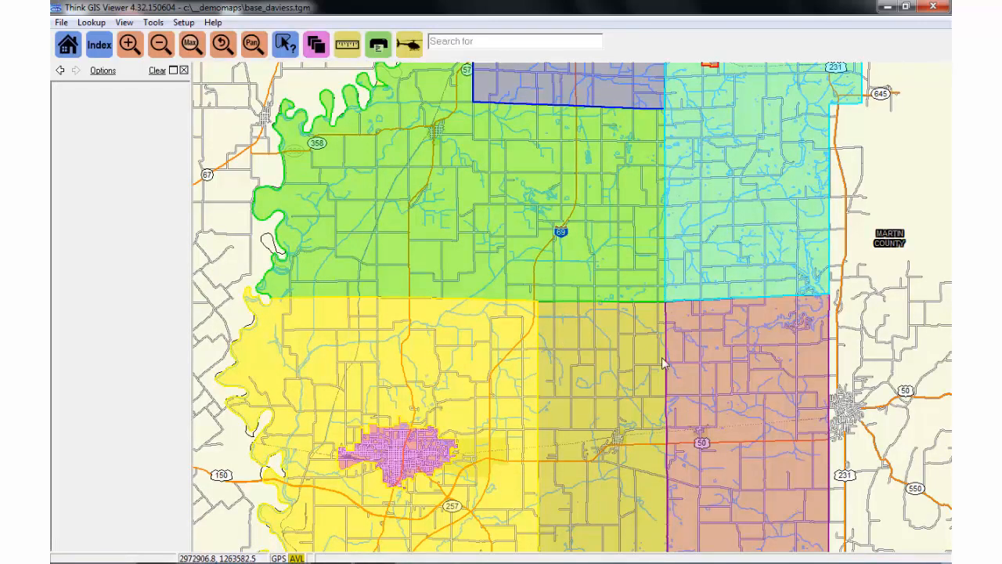
pyautogui.moveTo(624, 366); pyautogui.dragTo(515, 269)
pyautogui.moveTo(350, 201); pyautogui.dragTo(493, 317)
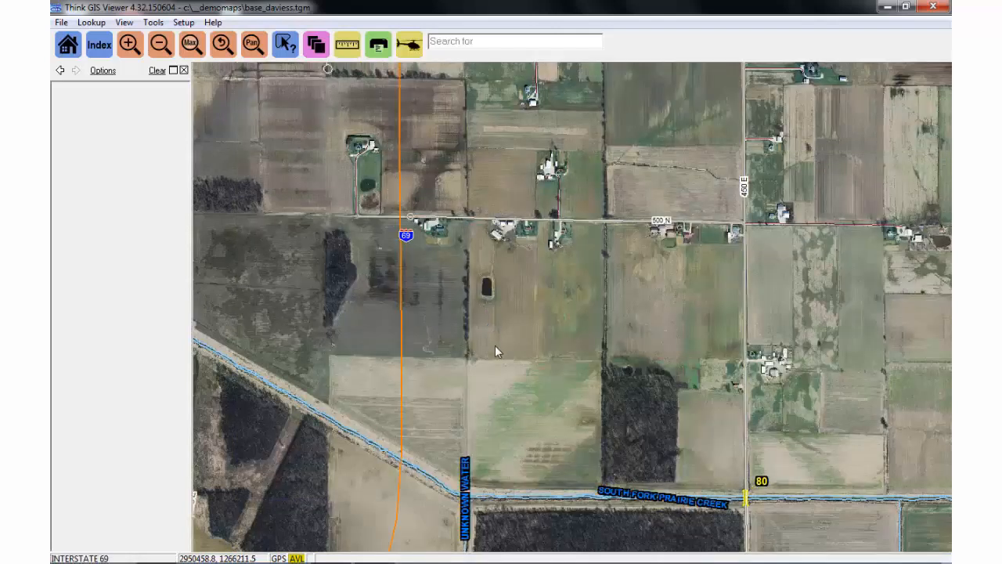
pyautogui.moveTo(775, 374); pyautogui.dragTo(290, 163)
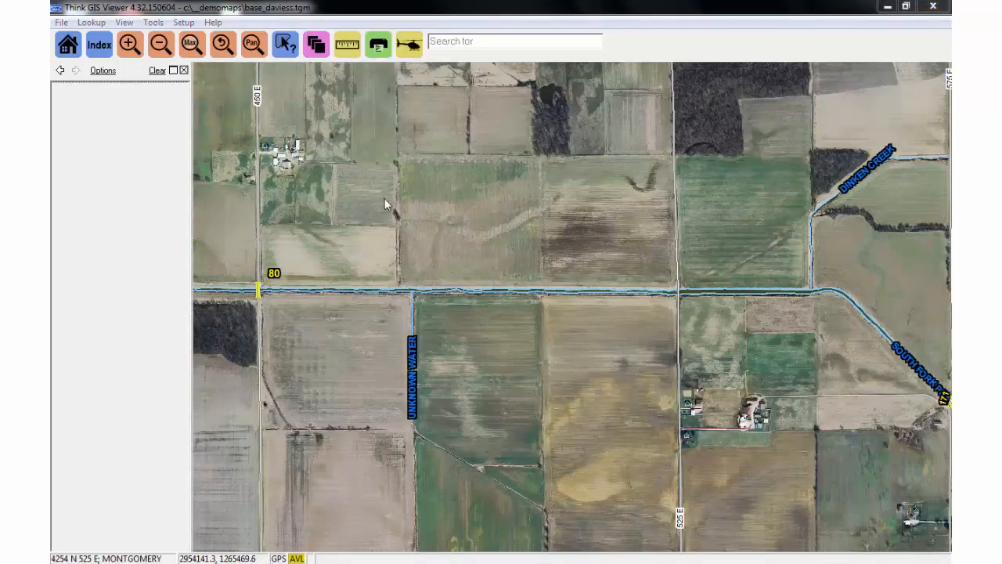
# Turn off the Aerials layer and view the map east along South Fork Prairie Creek without it.
pyautogui.click(316, 45)
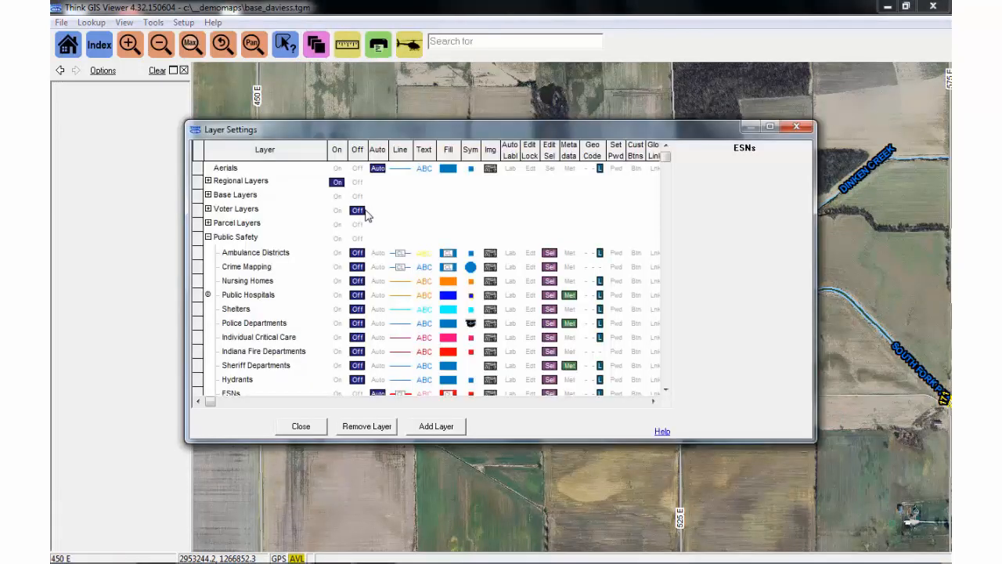
pyautogui.click(358, 169)
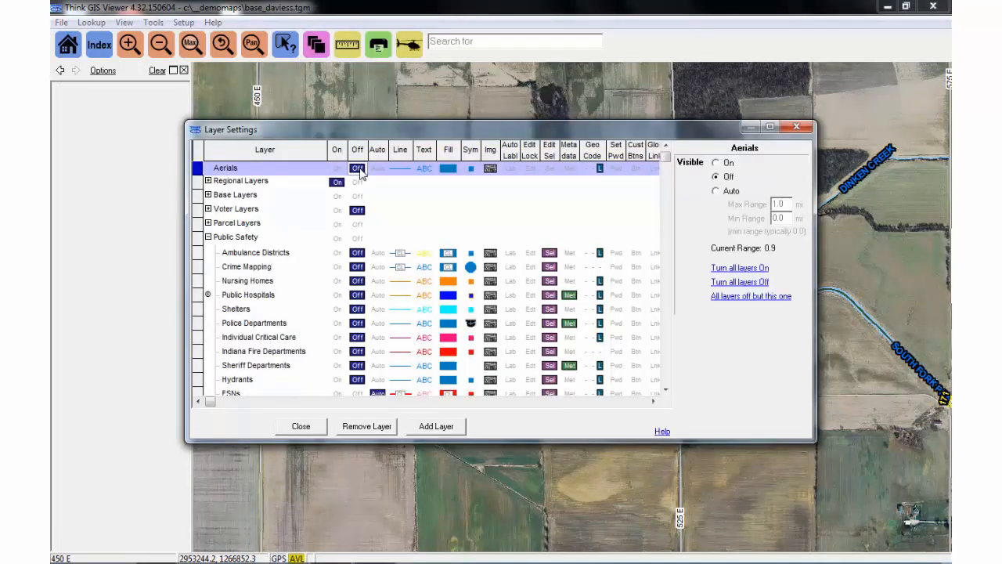
pyautogui.click(301, 426)
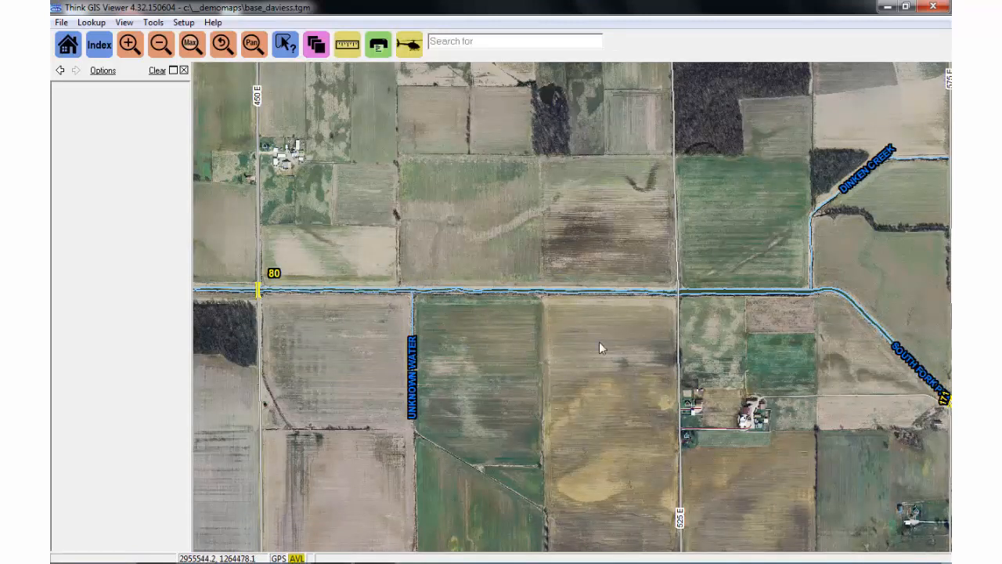
pyautogui.moveTo(777, 314); pyautogui.dragTo(443, 211)
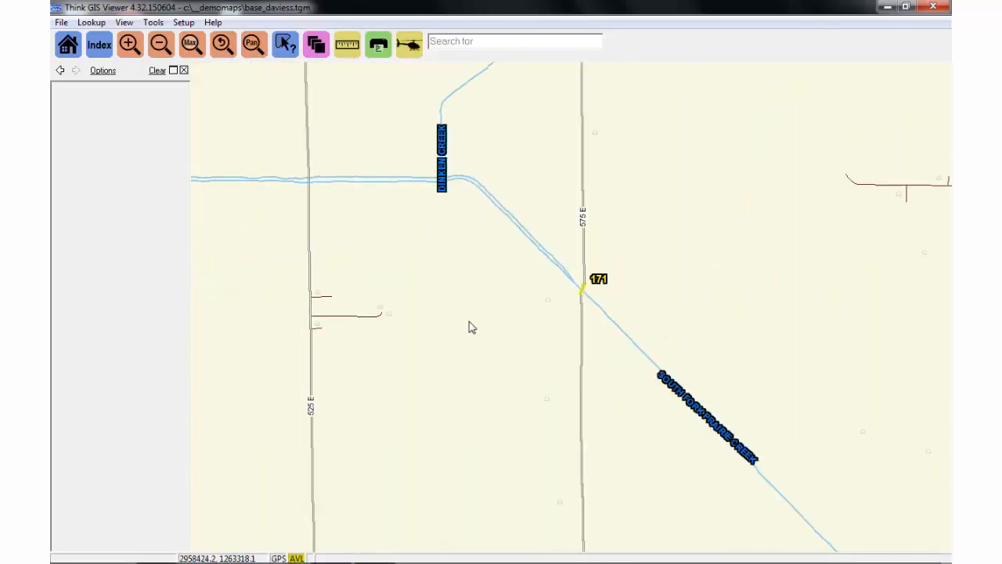
# Expand the Regional Layers and Base Layers groups, and set the Aerials layer's visibility to Auto.
pyautogui.click(316, 46)
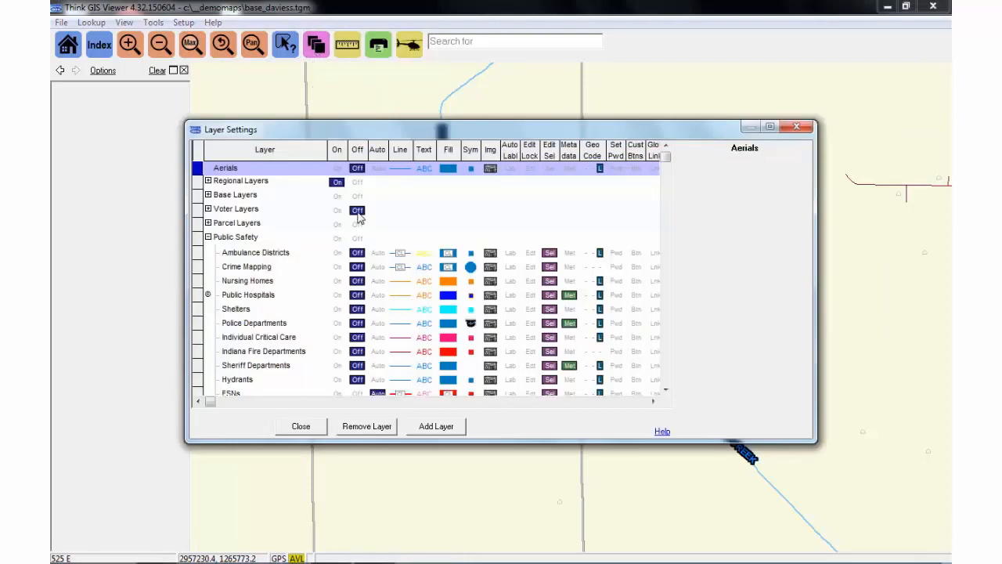
pyautogui.click(209, 181)
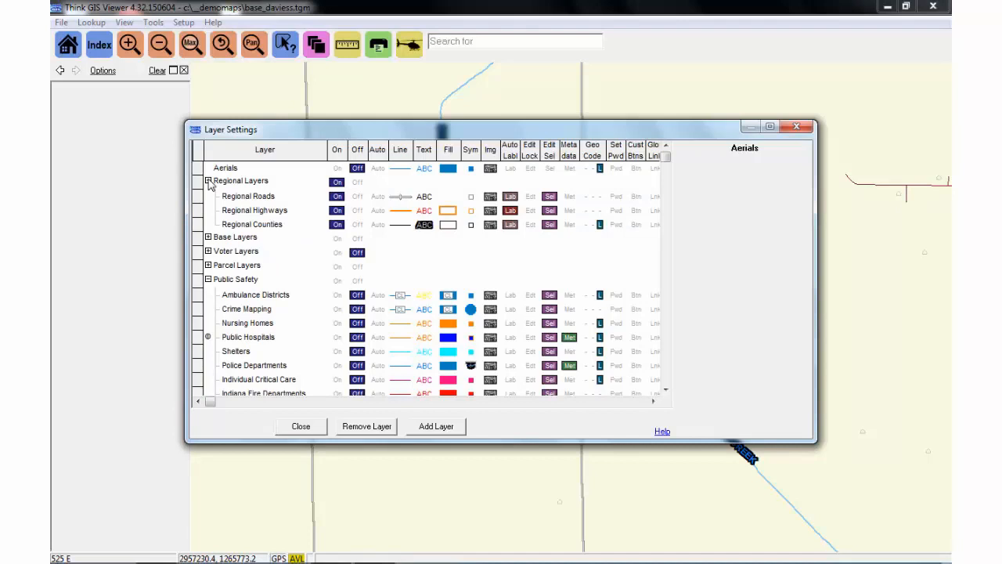
pyautogui.click(208, 237)
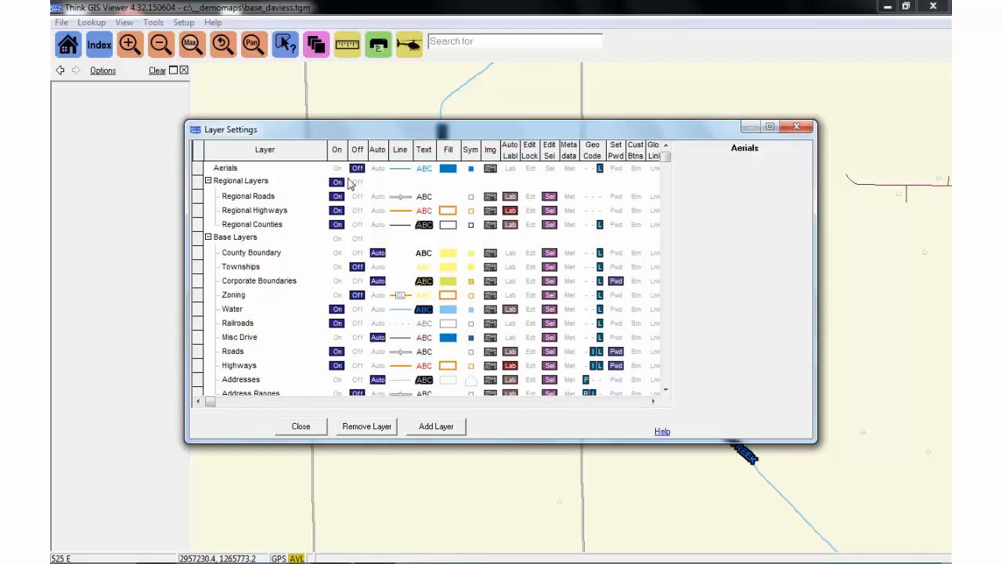
pyautogui.click(377, 168)
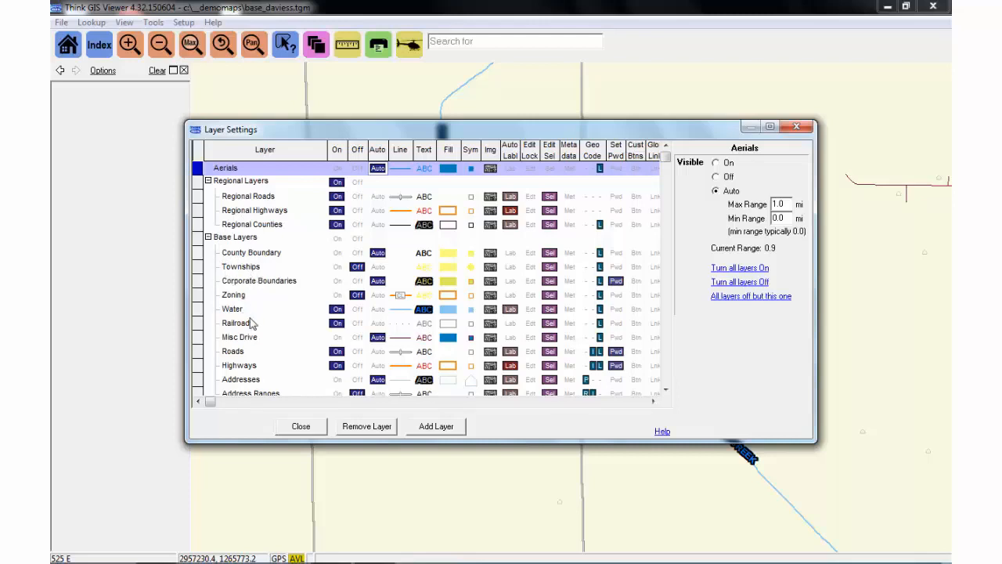
# Move the Aerials layer down the drawing order, between Addresses and Address Ranges in the Base Layers group, and show the map.
pyautogui.click(198, 169)
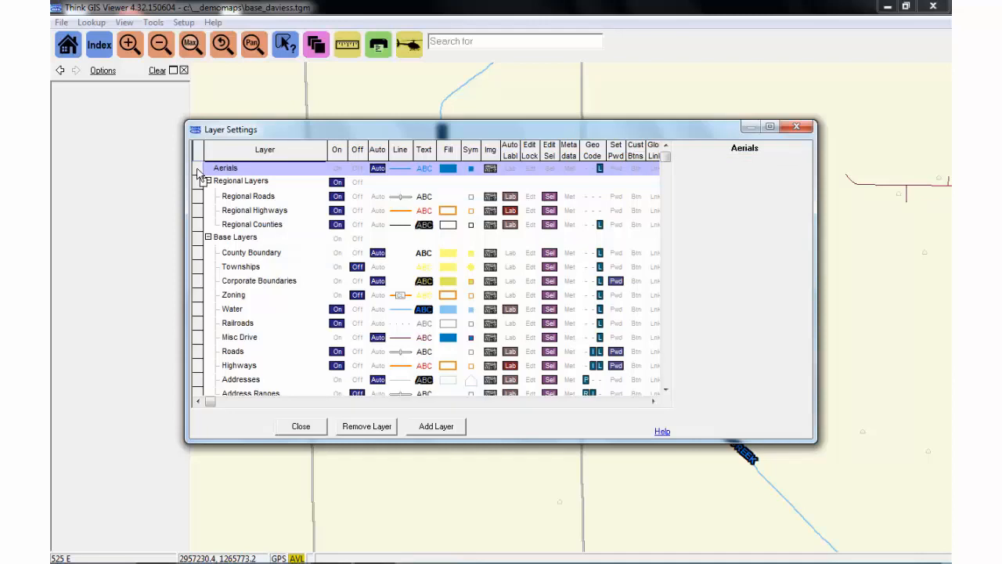
pyautogui.moveTo(199, 172); pyautogui.dragTo(203, 385)
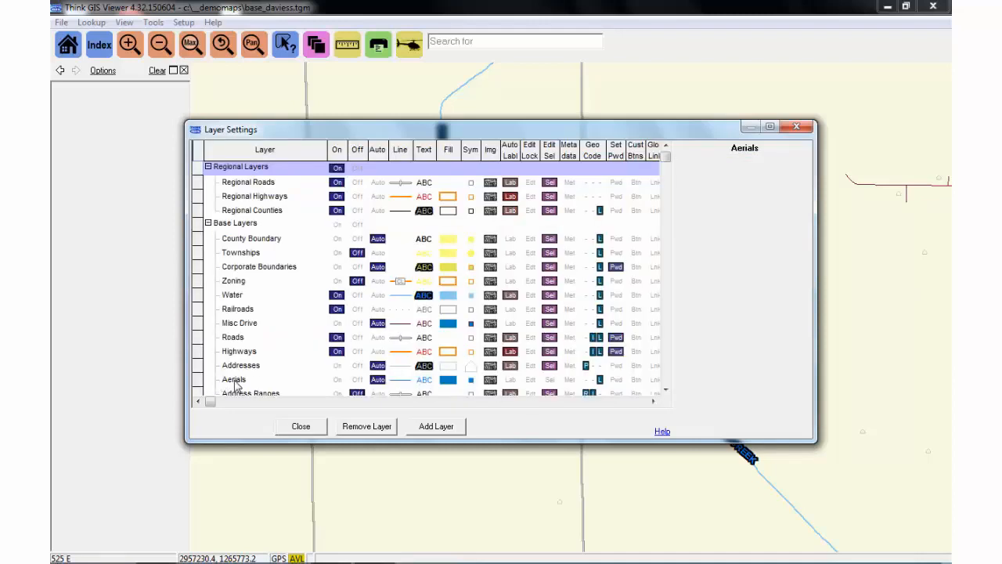
pyautogui.click(302, 428)
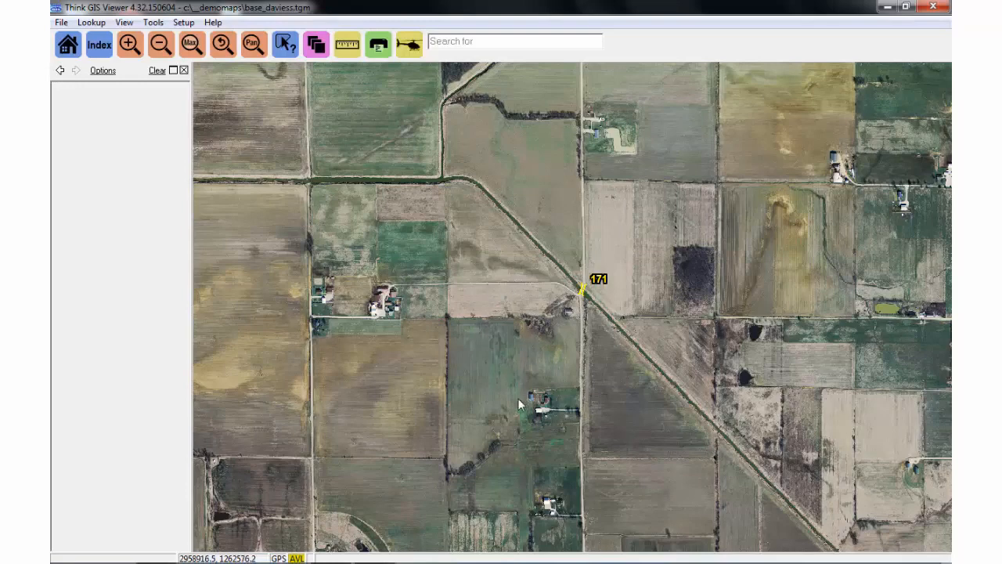
# Move the Aerials layer back to the top of the layer list and return to the full map extent.
pyautogui.click(317, 45)
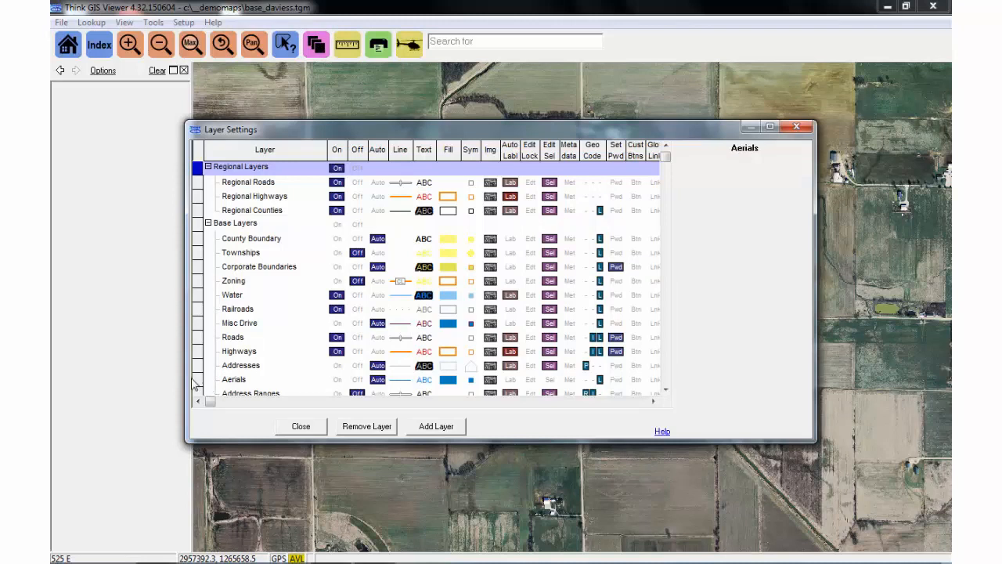
pyautogui.moveTo(200, 381); pyautogui.dragTo(206, 169)
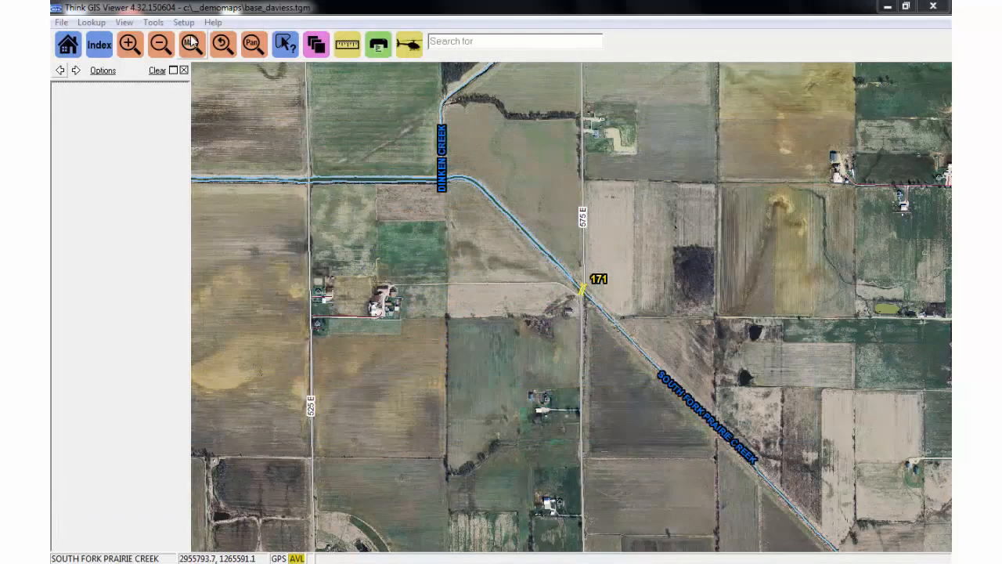
pyautogui.click(191, 44)
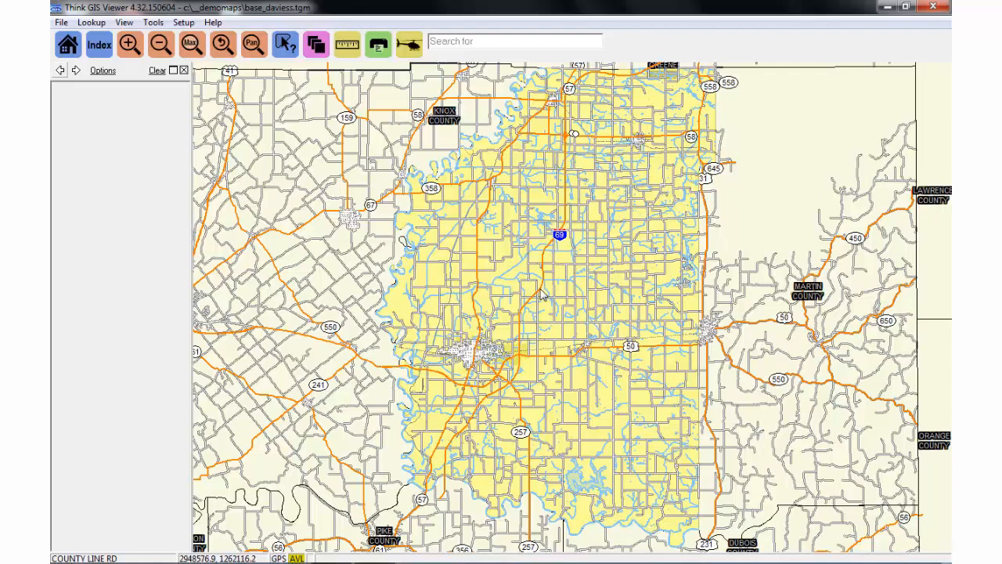
# Change the line color of the Highways layer in the Base Layers group to bright green and apply it to the map.
pyautogui.click(316, 47)
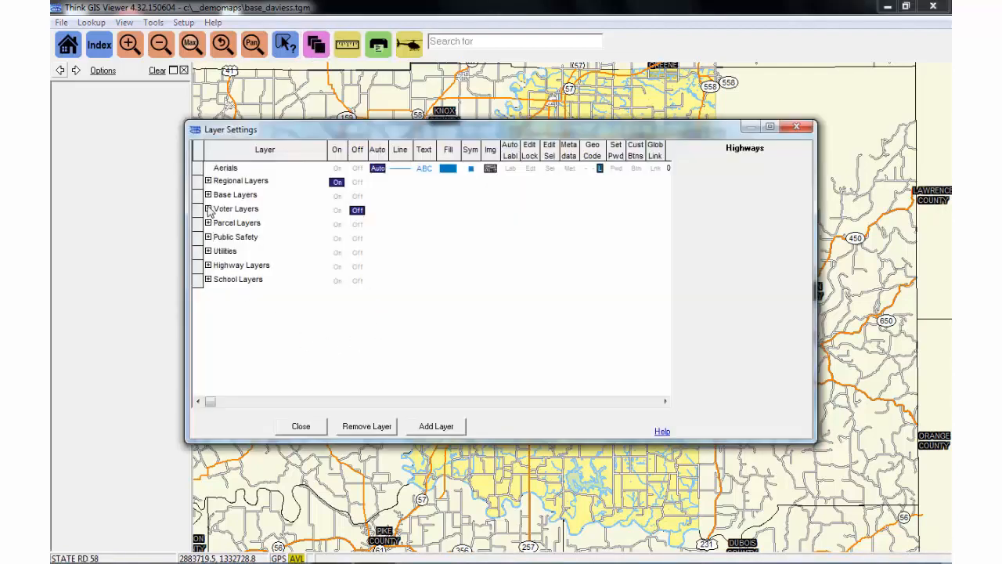
pyautogui.click(209, 194)
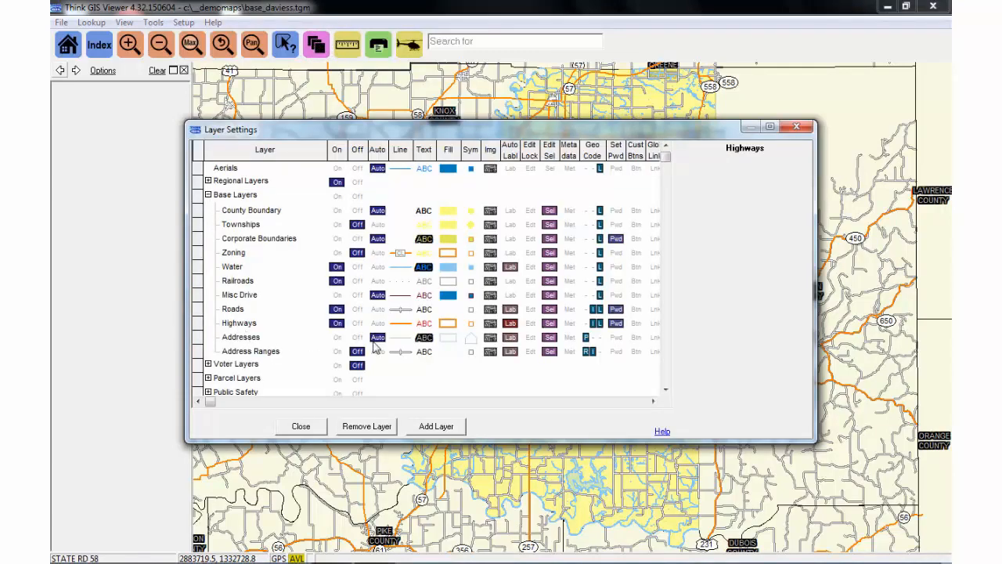
pyautogui.click(402, 327)
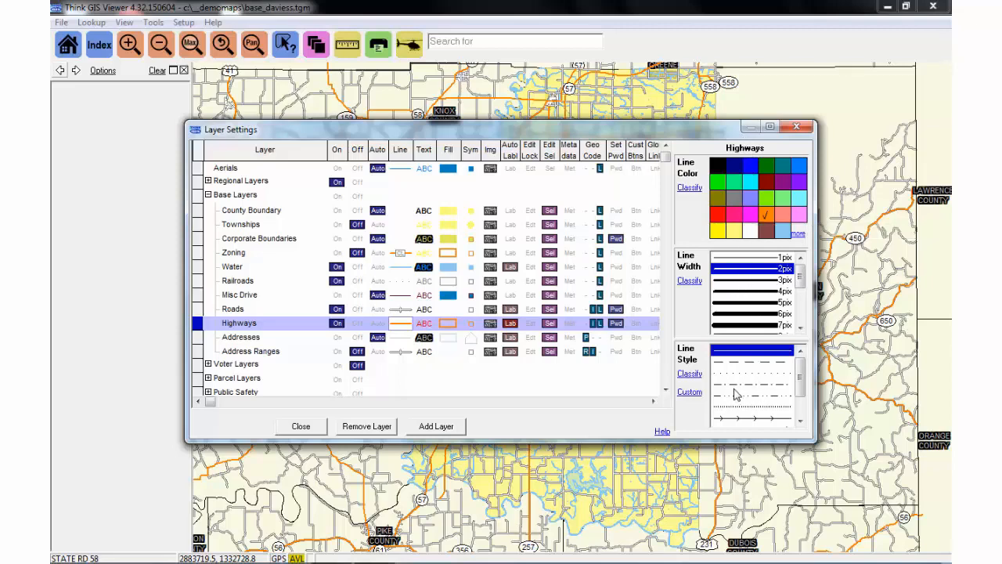
pyautogui.click(717, 183)
pyautogui.click(300, 427)
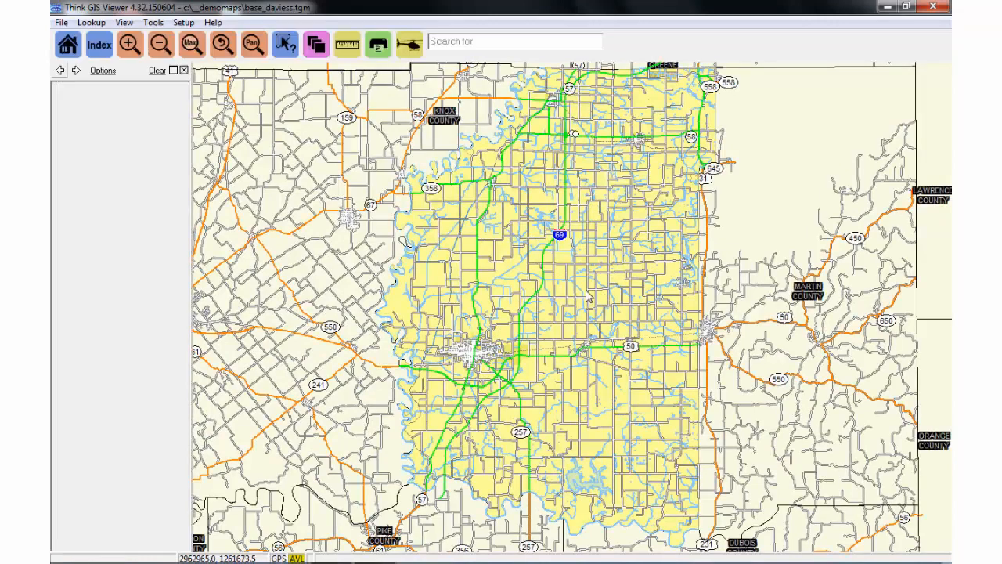
# Set the Highways layer's line width to 4 pixels and apply it to the map.
pyautogui.click(316, 44)
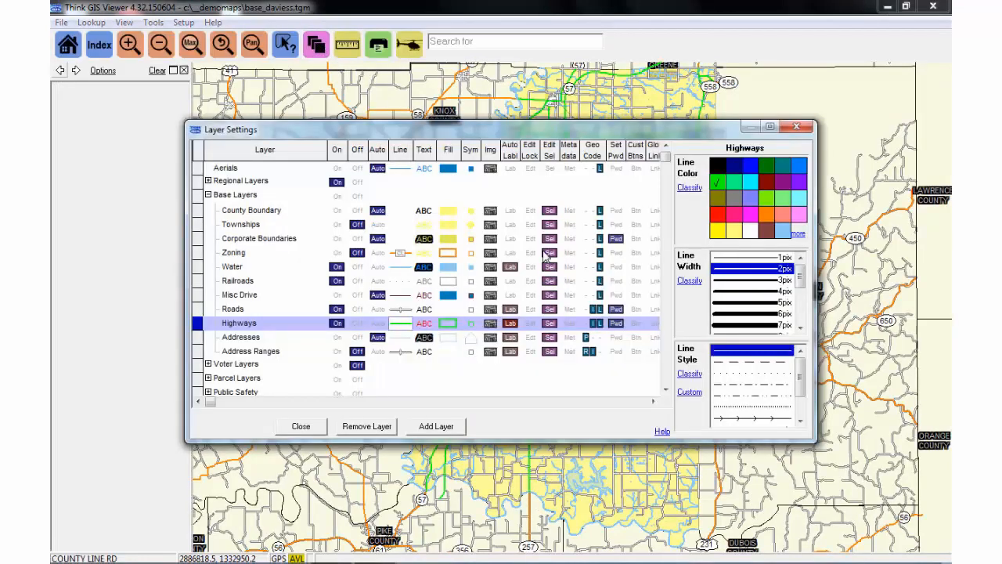
pyautogui.click(752, 293)
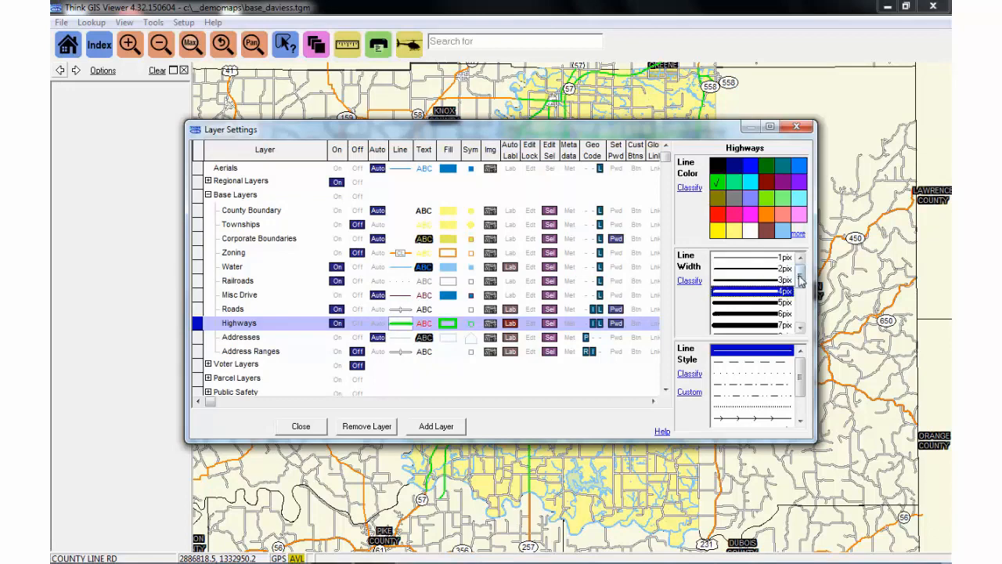
pyautogui.moveTo(801, 277)
pyautogui.mouseDown()
pyautogui.moveTo(803, 322)
pyautogui.moveTo(809, 281)
pyautogui.mouseUp()
pyautogui.click(303, 429)
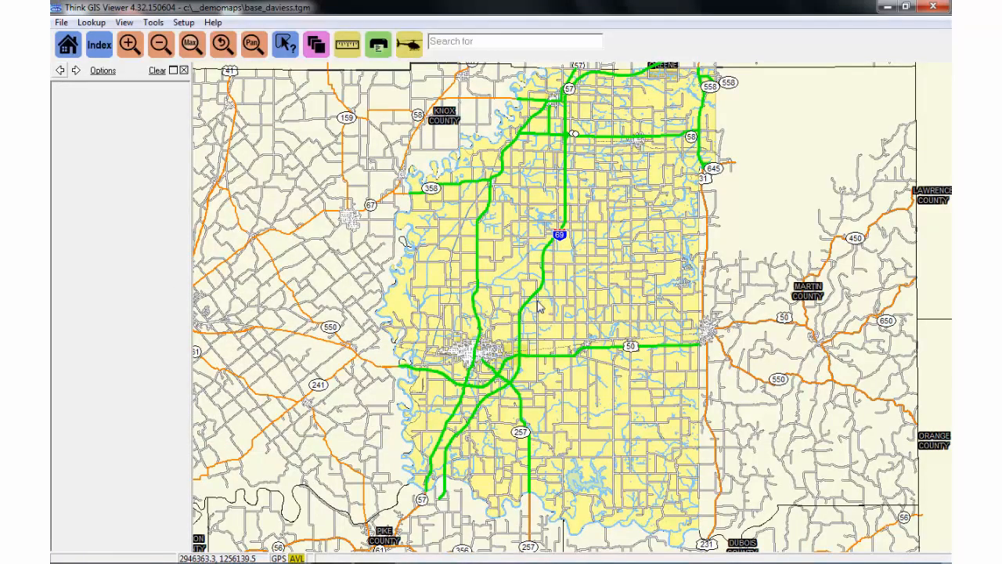
# Change the Highways layer's line style to dashed and view the highways close up on the map.
pyautogui.click(316, 45)
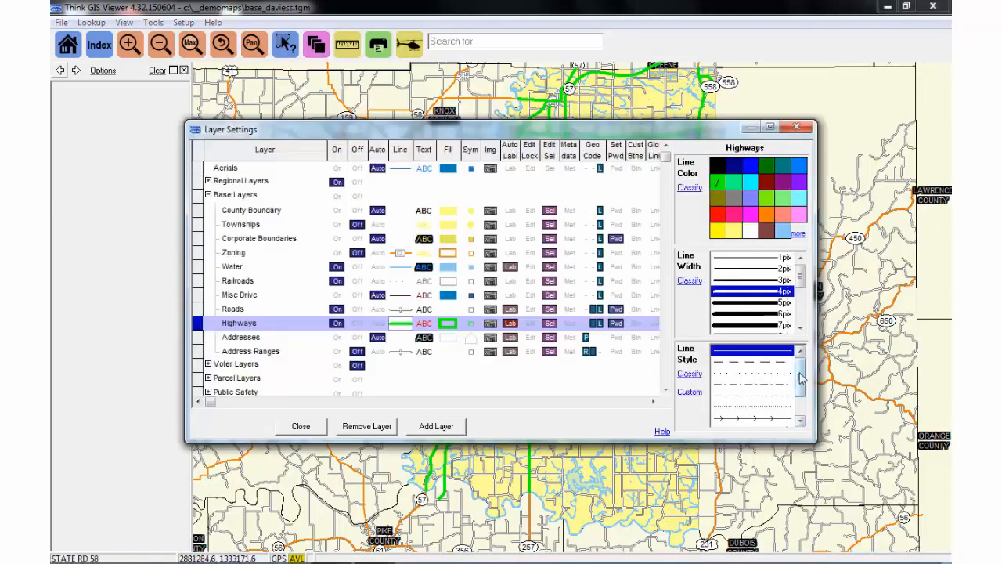
pyautogui.moveTo(799, 372)
pyautogui.mouseDown()
pyautogui.moveTo(801, 396)
pyautogui.moveTo(795, 369)
pyautogui.mouseUp()
pyautogui.click(742, 363)
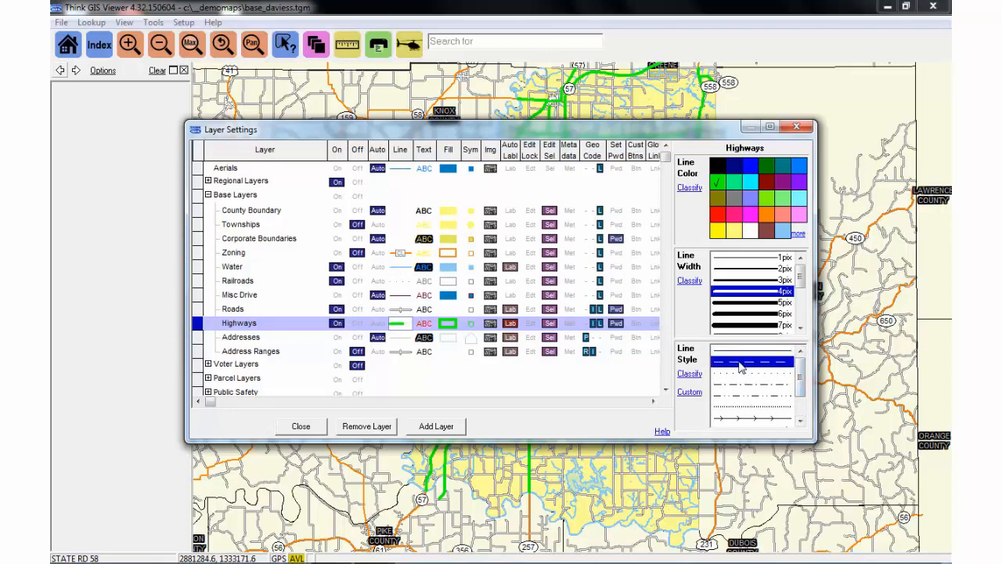
pyautogui.click(302, 426)
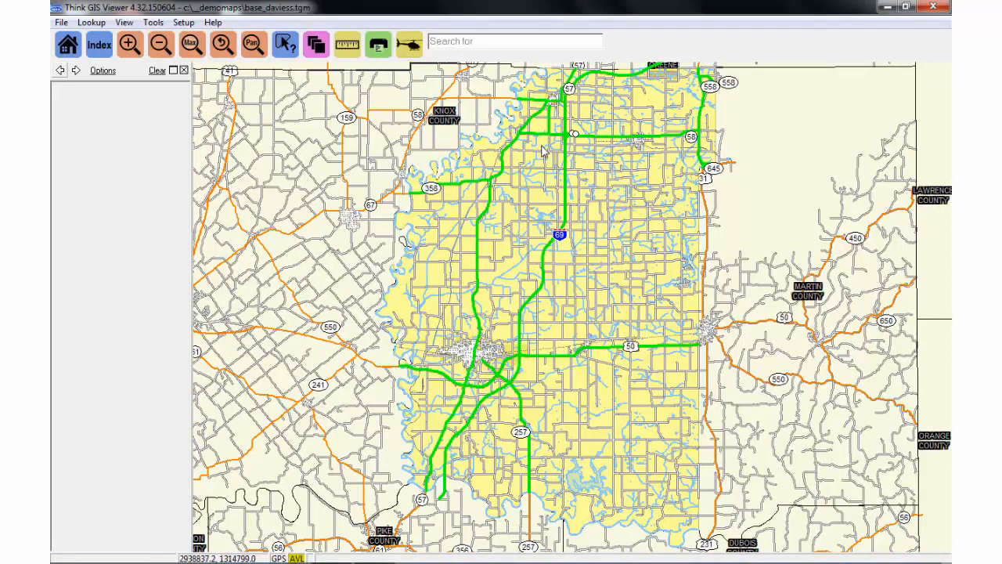
pyautogui.scroll(5, 546, 151)
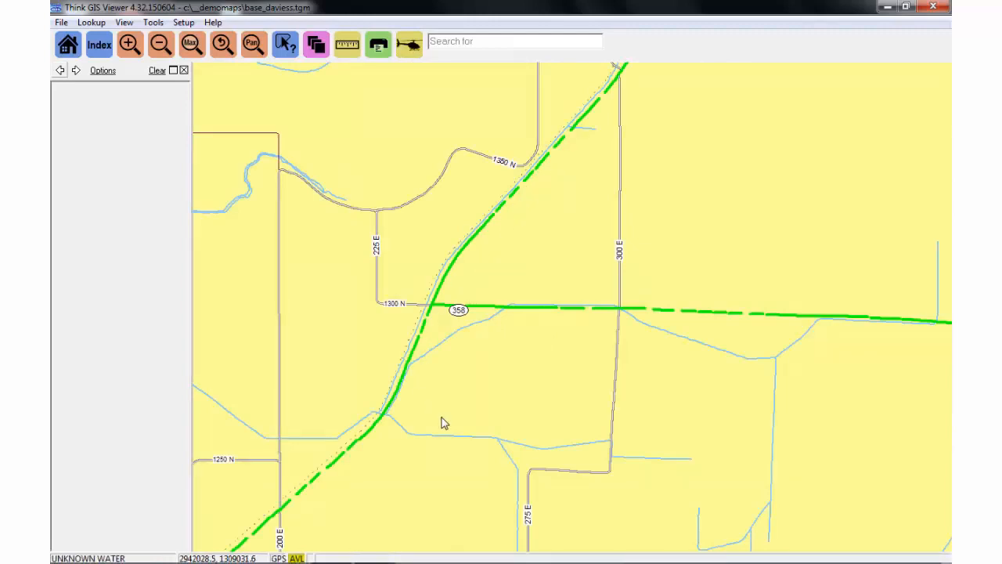
# Set the Highways layer's line to solid, 2 pixels wide and orange, and apply it to the map.
pyautogui.click(317, 45)
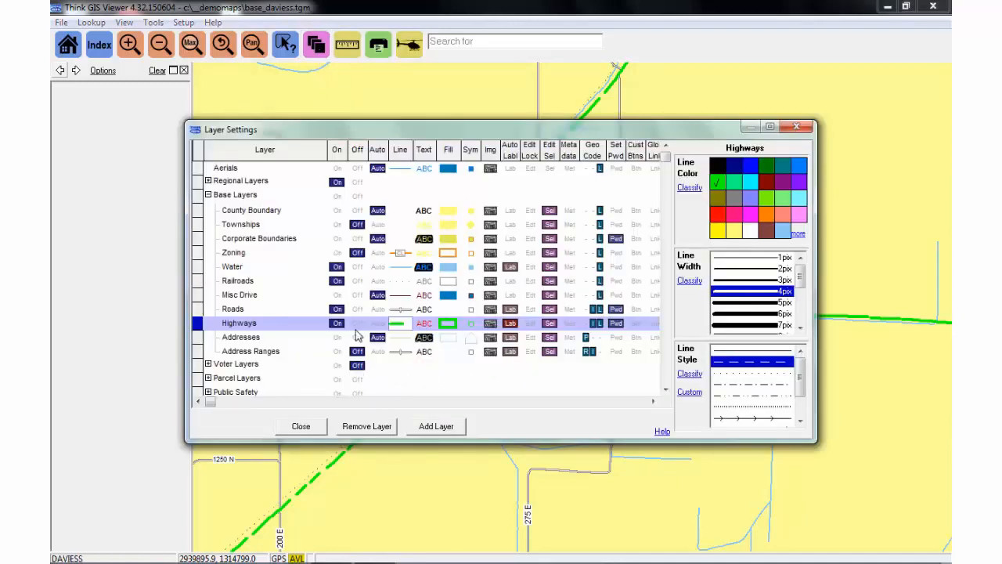
pyautogui.click(754, 351)
pyautogui.click(753, 270)
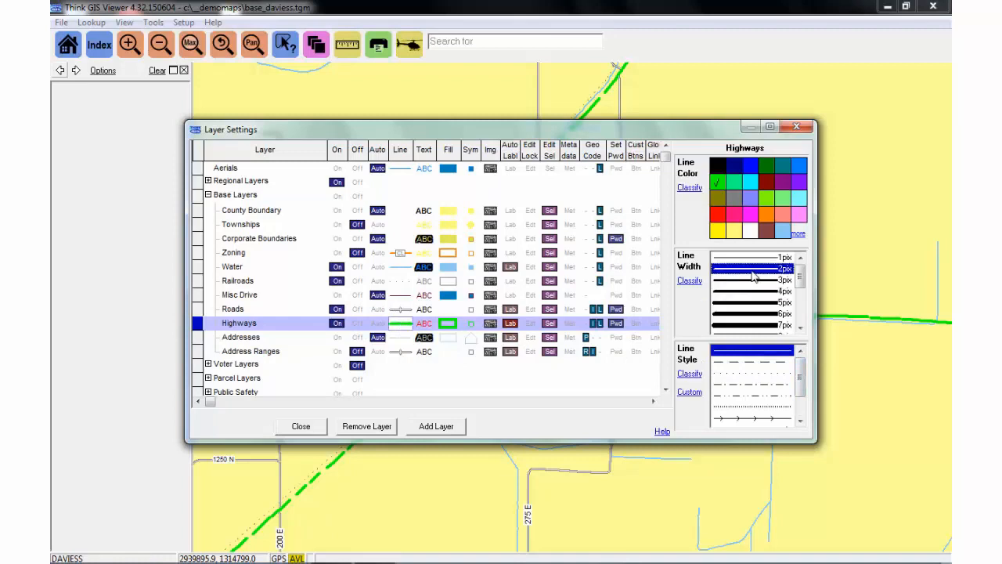
pyautogui.click(766, 216)
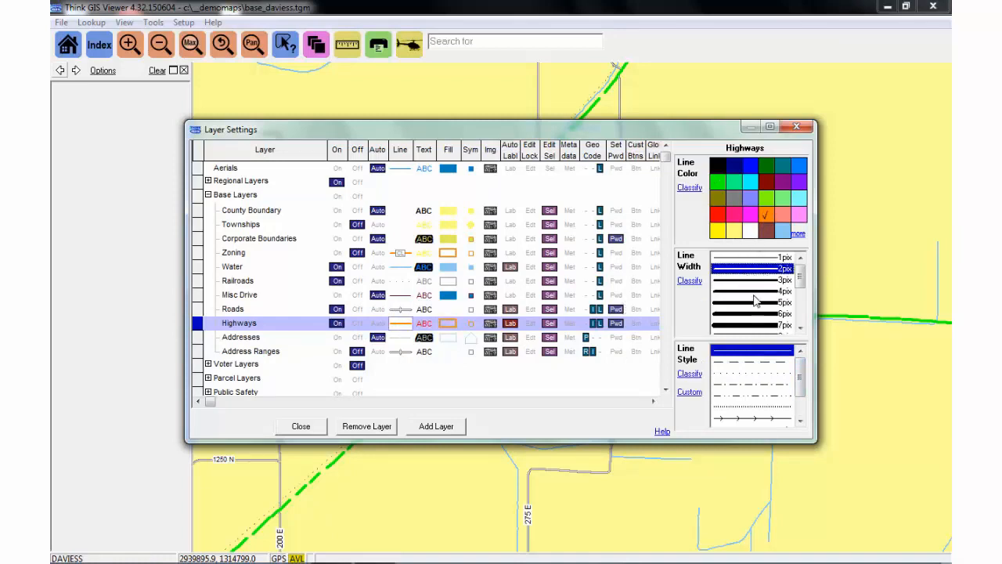
pyautogui.click(300, 428)
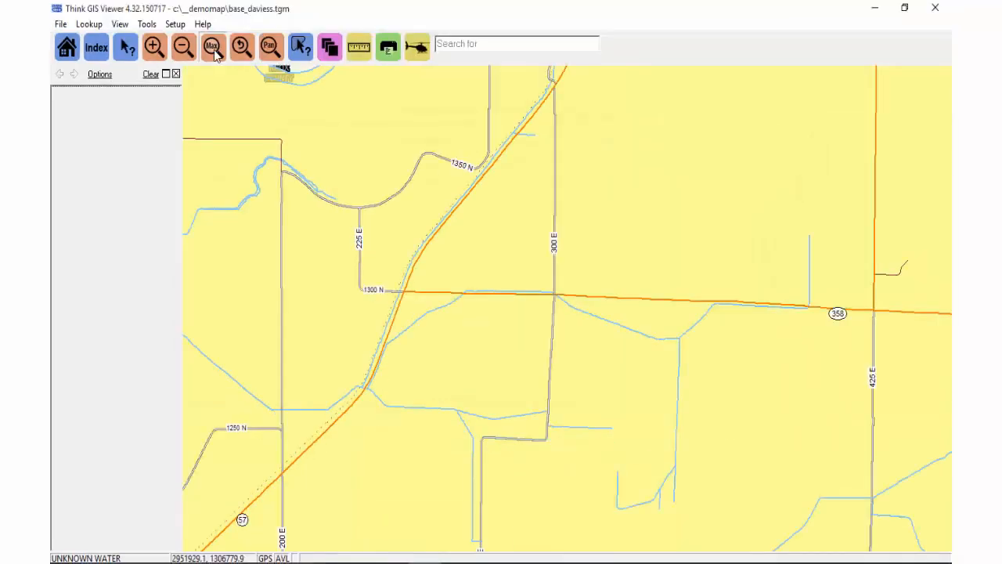
# Return to the full map extent and turn on the ESNs layer so its lines are drawn on the map.
pyautogui.scroll(-5, 447, 298)
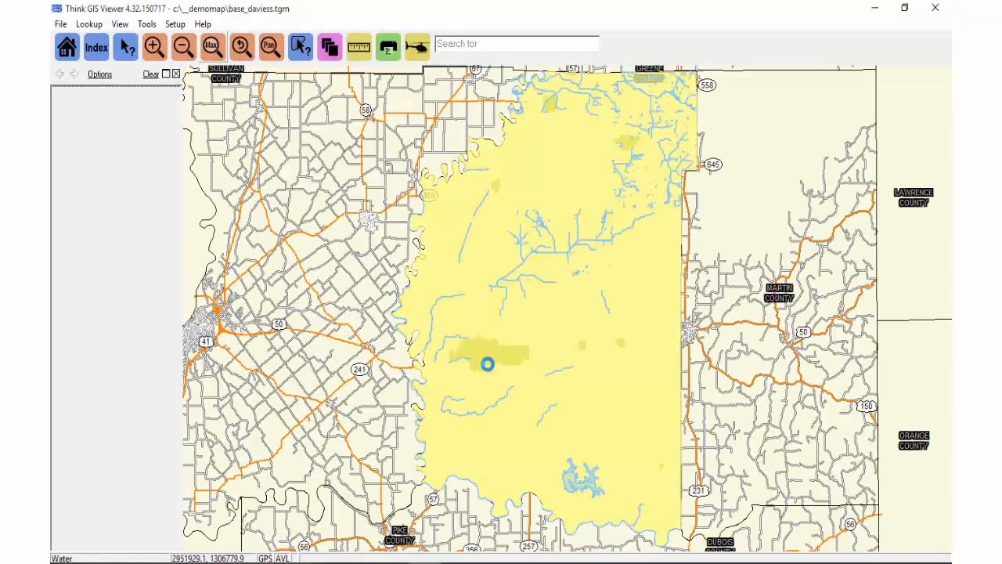
pyautogui.click(329, 48)
pyautogui.click(247, 258)
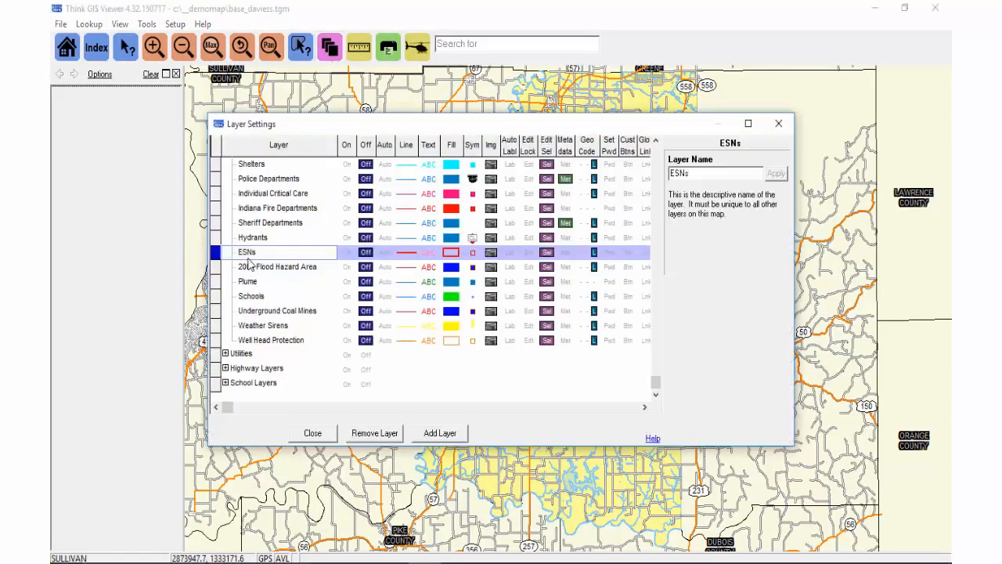
pyautogui.click(347, 253)
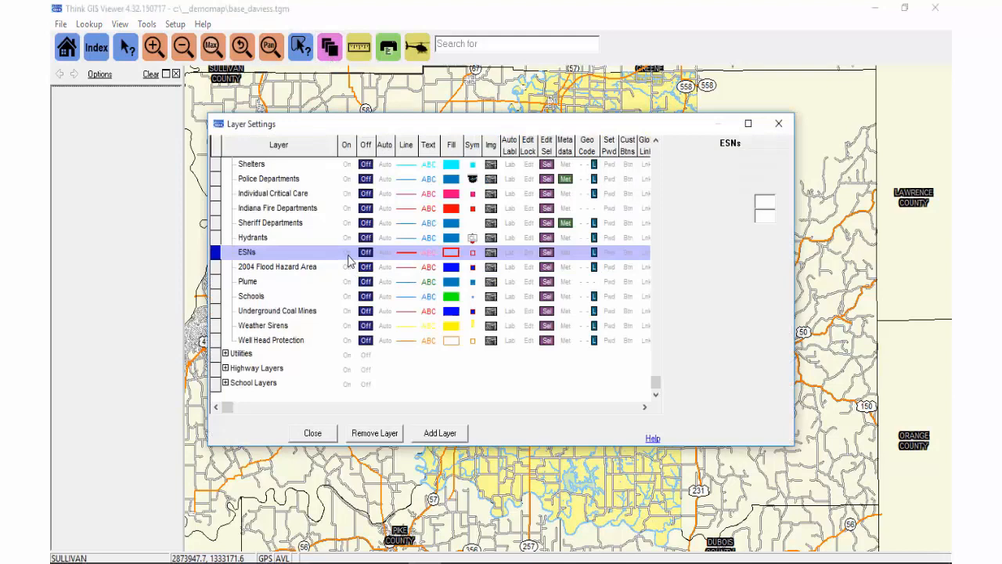
pyautogui.click(407, 254)
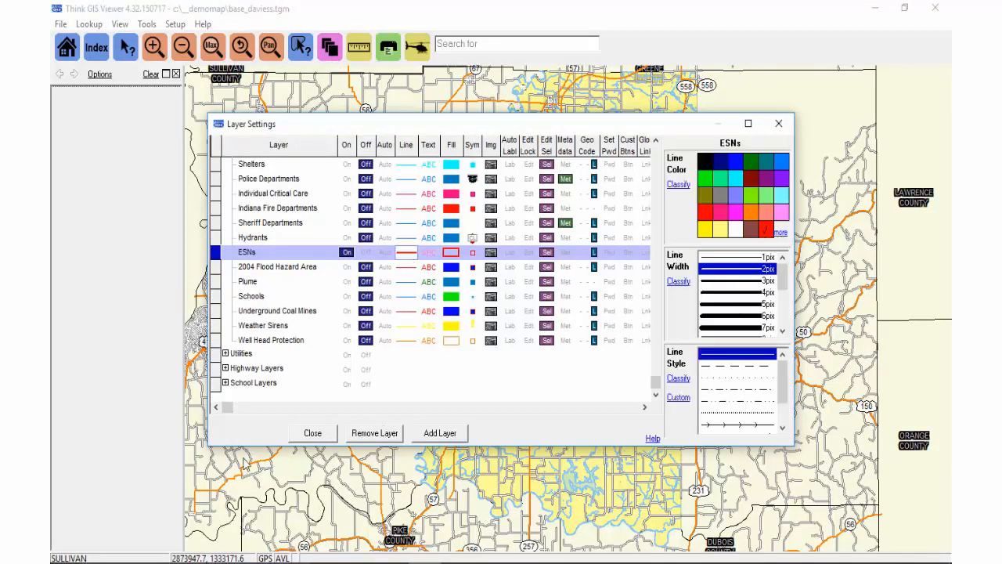
pyautogui.click(327, 432)
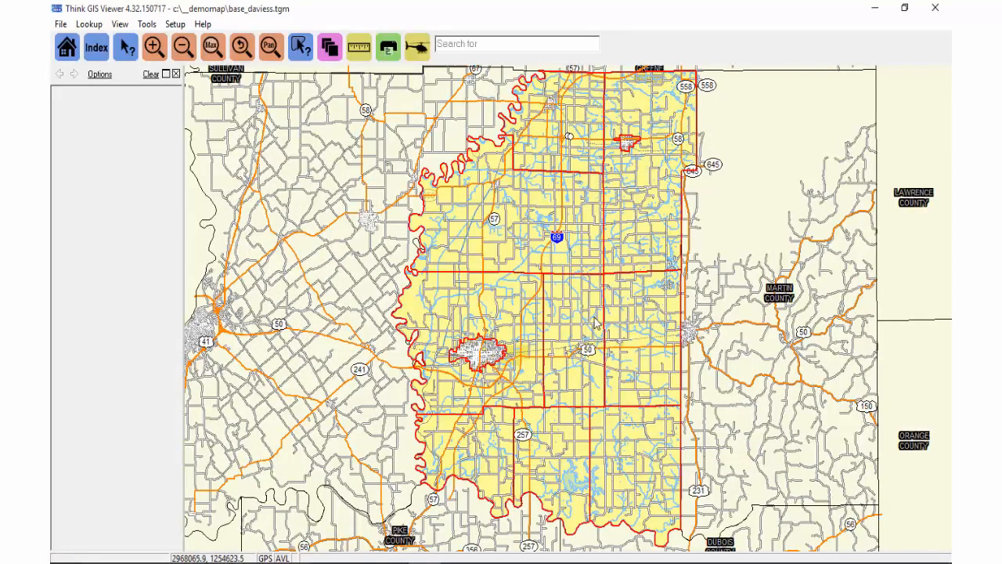
# Classify the ESNs layer's line color by unique values of the ESN field, using Auto Setup.
pyautogui.click(330, 47)
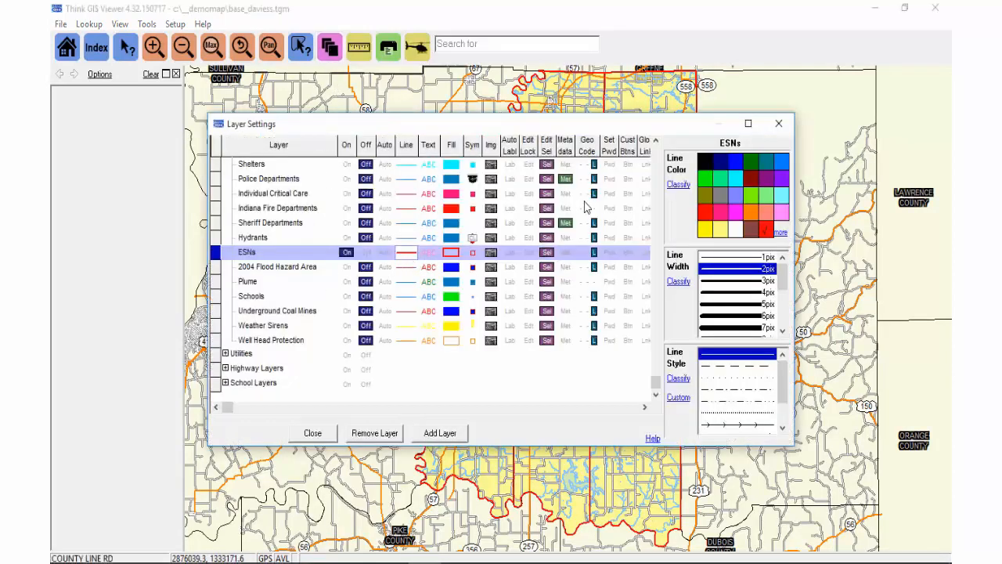
pyautogui.click(678, 185)
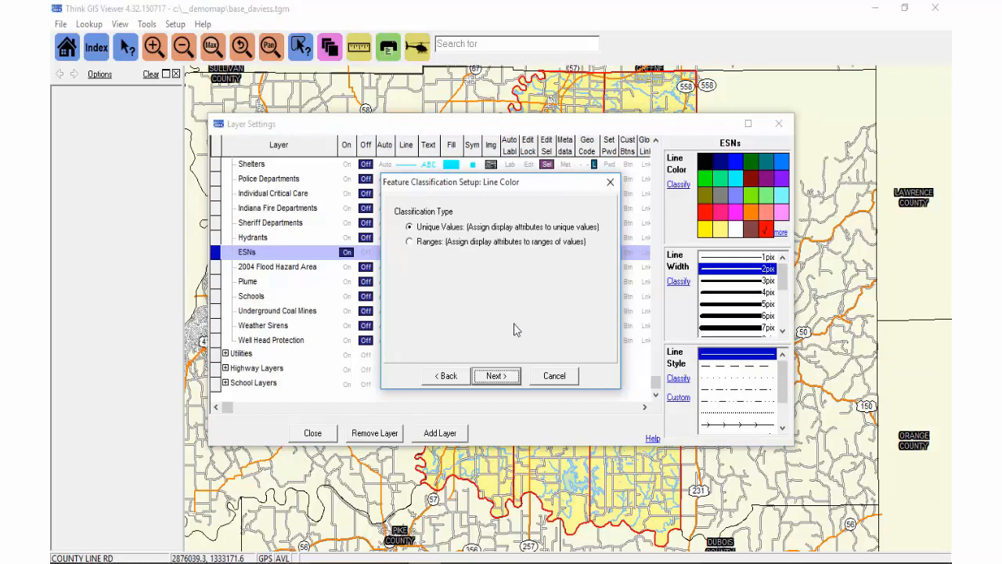
pyautogui.click(495, 377)
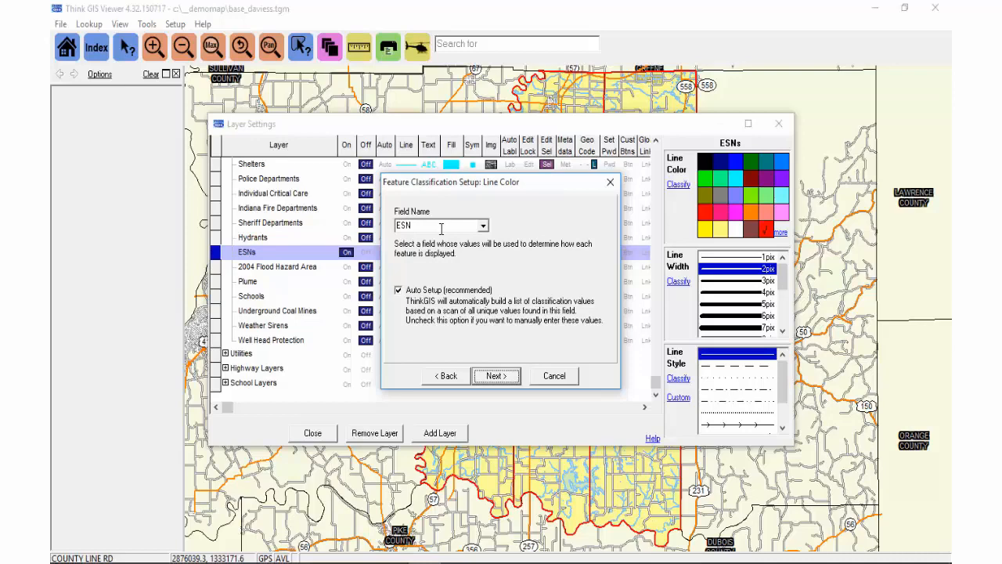
pyautogui.click(505, 377)
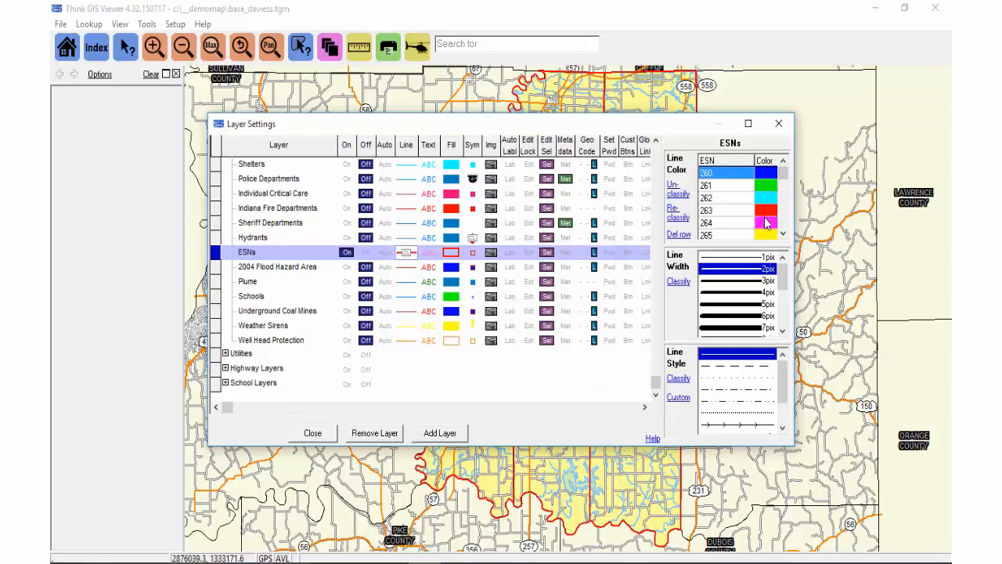
# Try bright green as the line color for ESN 260, set it back to blue, and apply the classification to the map.
pyautogui.moveTo(783, 174)
pyautogui.mouseDown()
pyautogui.moveTo(784, 211)
pyautogui.moveTo(785, 170)
pyautogui.mouseUp()
pyautogui.click(768, 172)
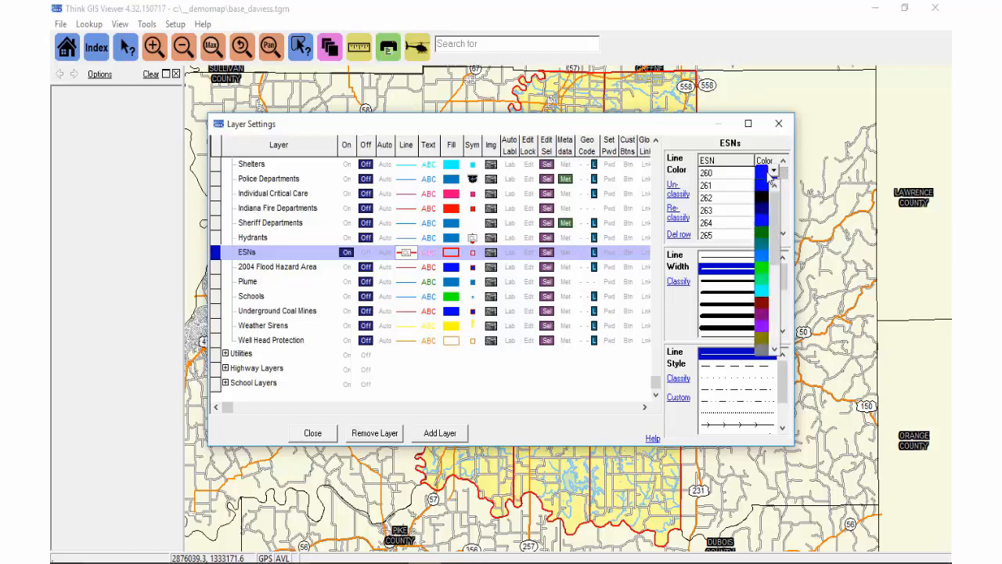
pyautogui.scroll(-2, 765, 227)
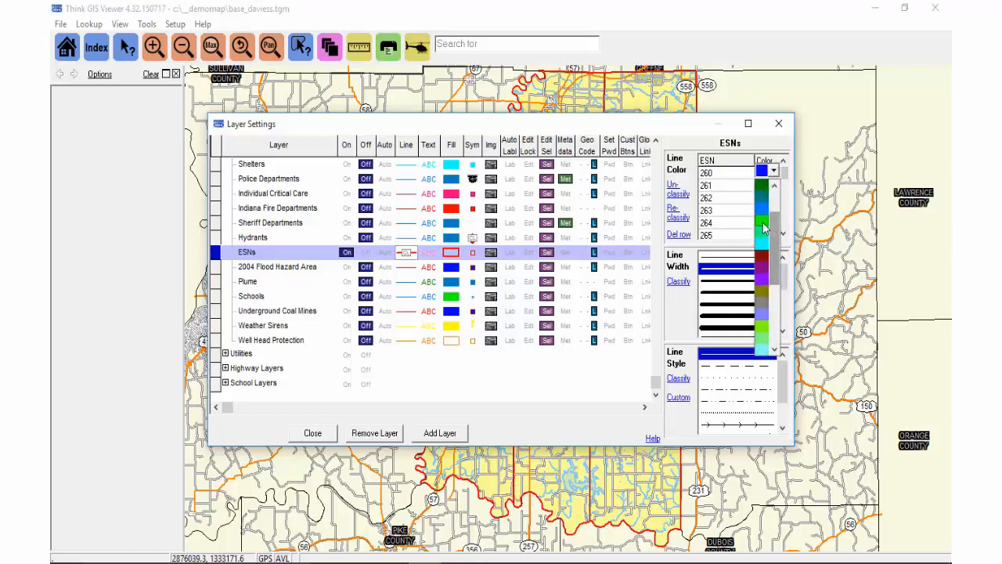
pyautogui.click(763, 222)
pyautogui.click(764, 172)
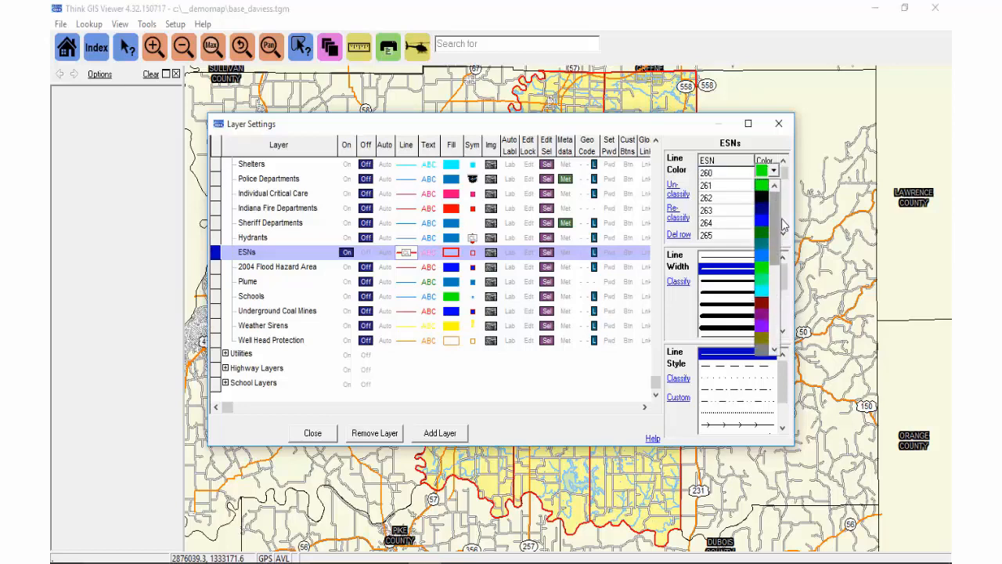
pyautogui.click(764, 222)
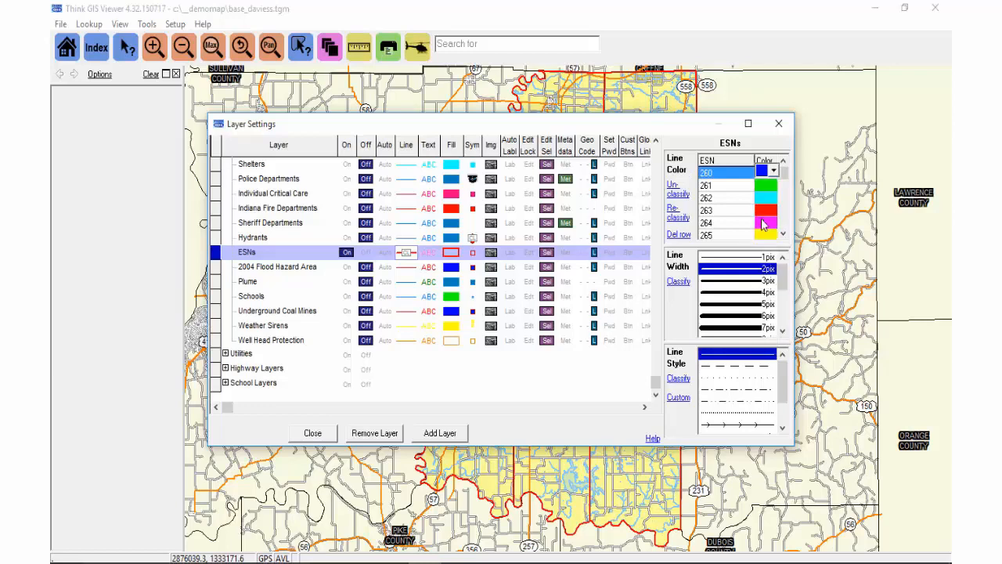
pyautogui.click(308, 434)
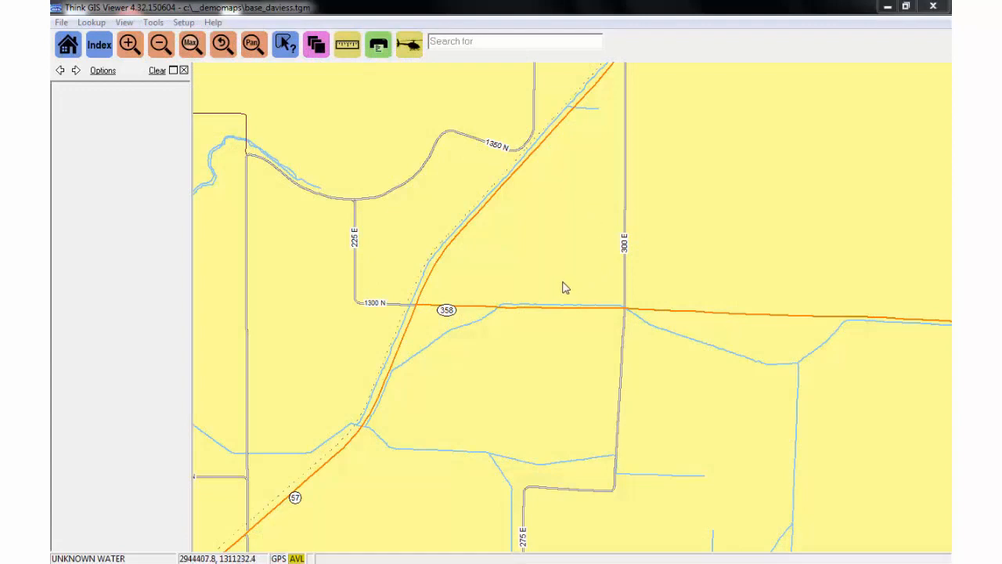
# Set the Roads layer's label text color to pinkish red and its font to Courier New.
pyautogui.click(316, 44)
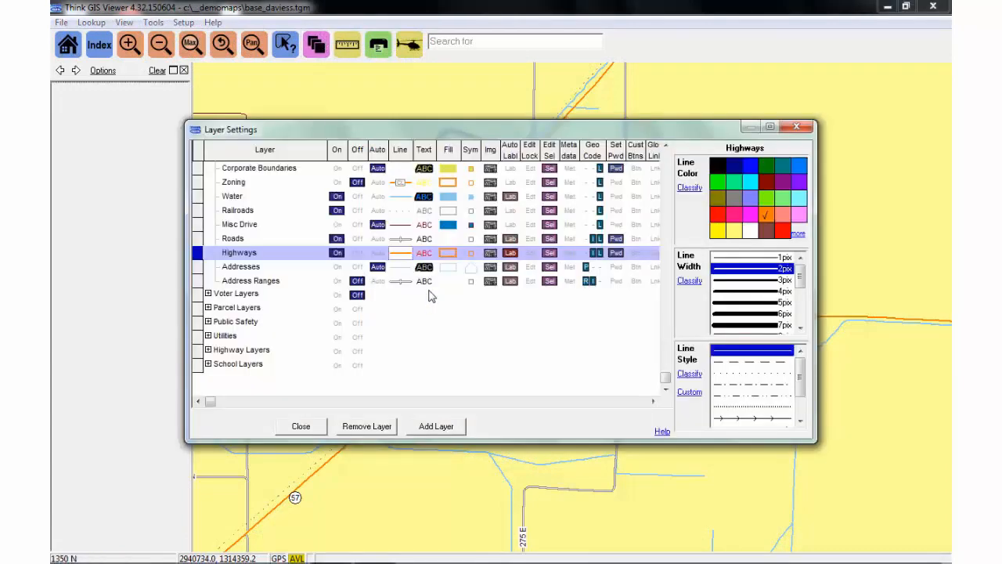
pyautogui.click(423, 238)
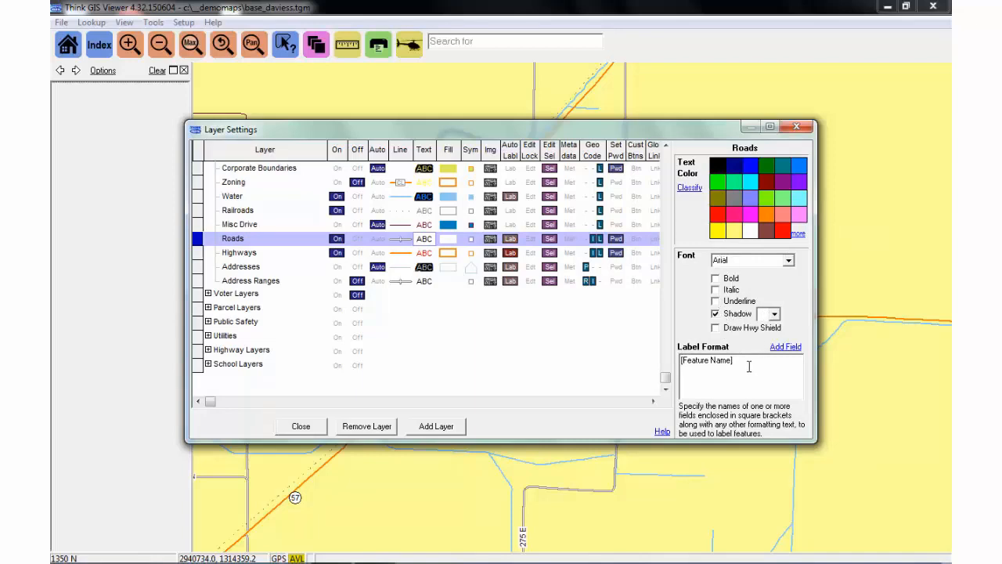
pyautogui.click(734, 216)
pyautogui.click(788, 262)
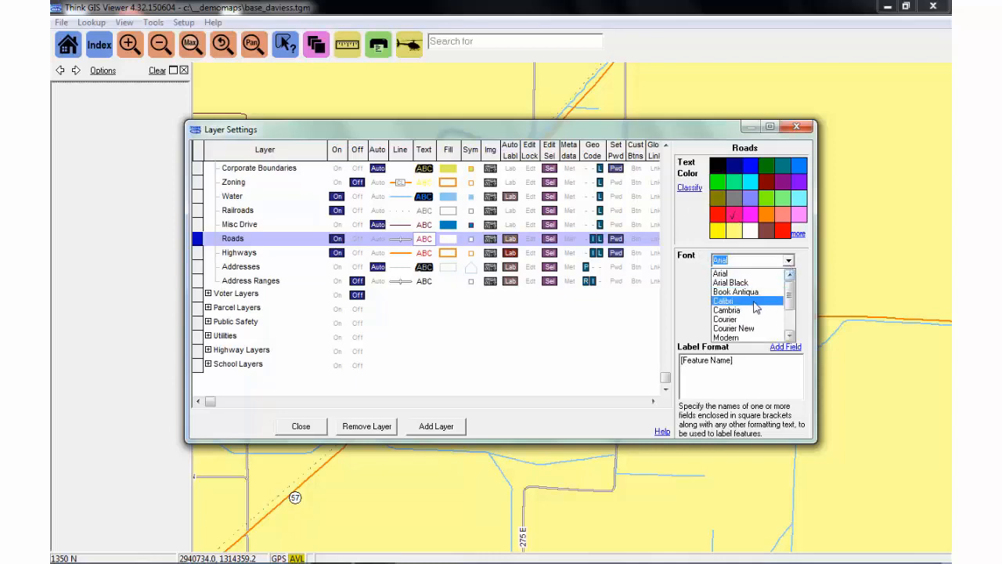
pyautogui.click(741, 333)
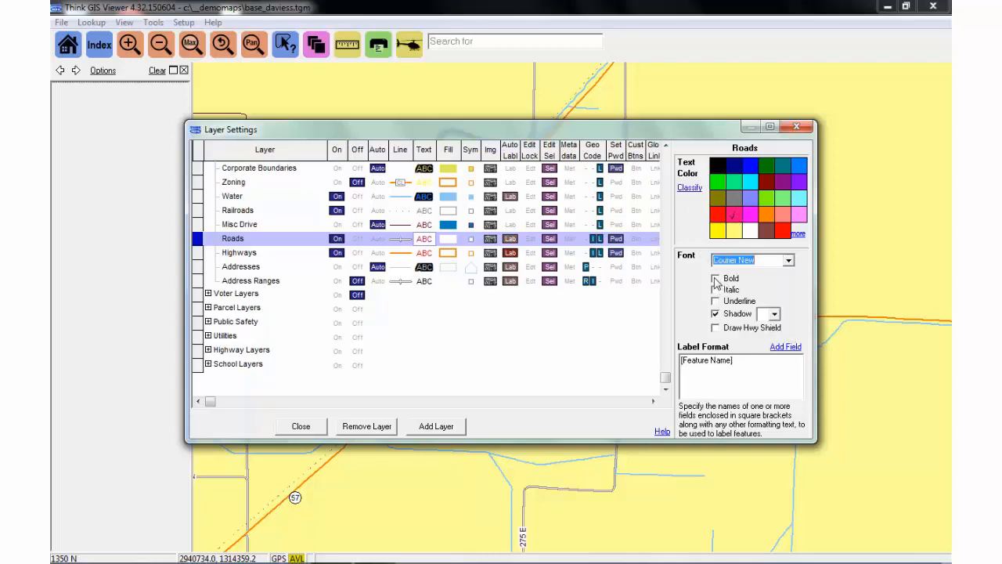
# Make the Roads label text bold, italic and underlined, and switch its shadow off and on again.
pyautogui.click(715, 279)
pyautogui.click(716, 289)
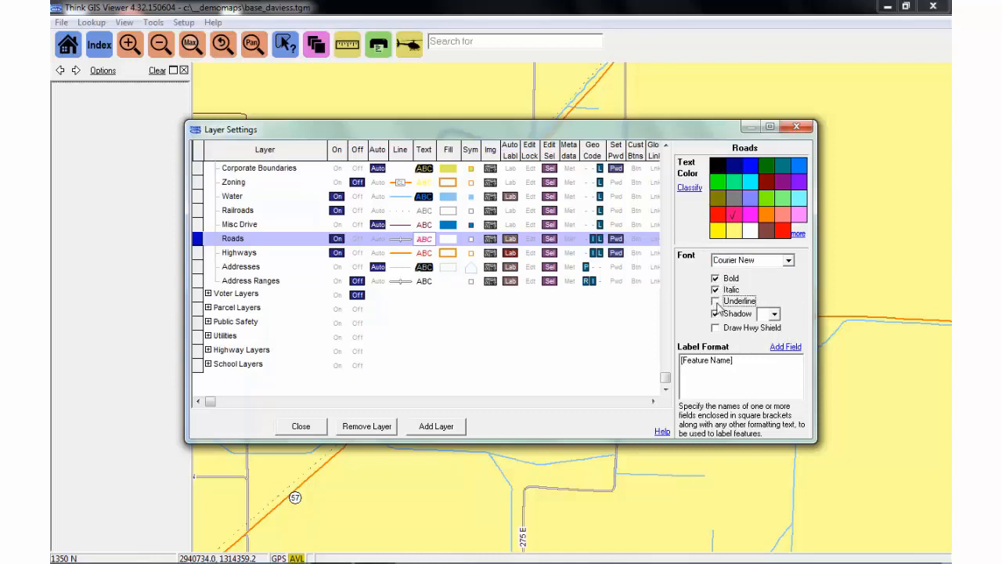
pyautogui.click(714, 302)
pyautogui.click(715, 314)
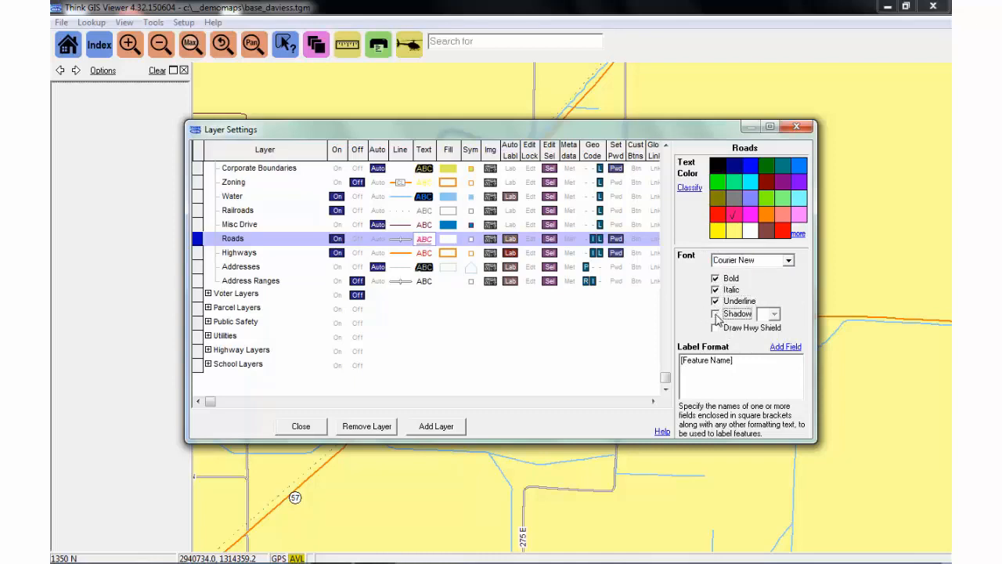
pyautogui.click(716, 314)
# Set the shadow color of the Roads labels to purple and apply the label changes to the map.
pyautogui.click(773, 315)
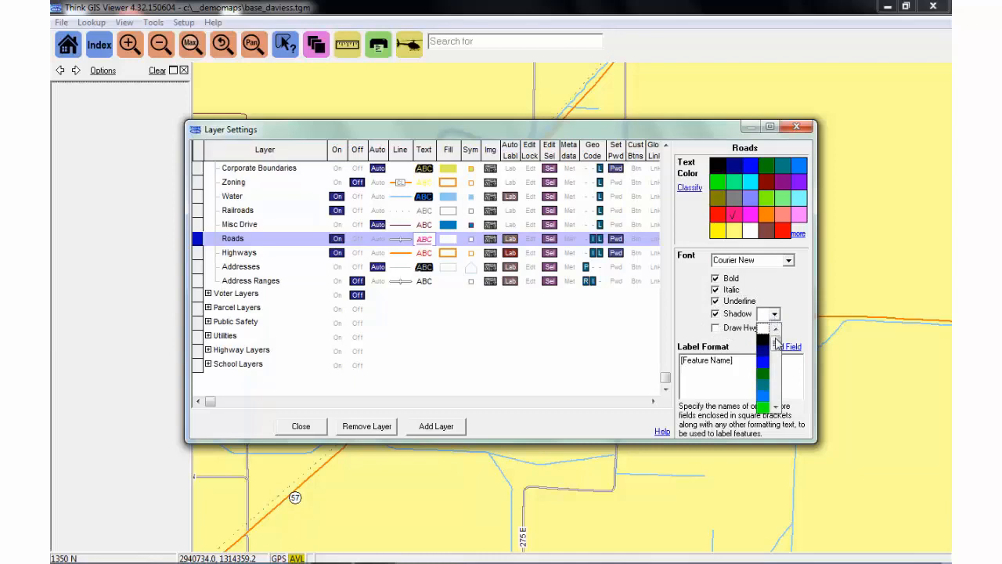
pyautogui.moveTo(776, 340)
pyautogui.mouseDown()
pyautogui.moveTo(780, 366)
pyautogui.moveTo(766, 356)
pyautogui.mouseUp()
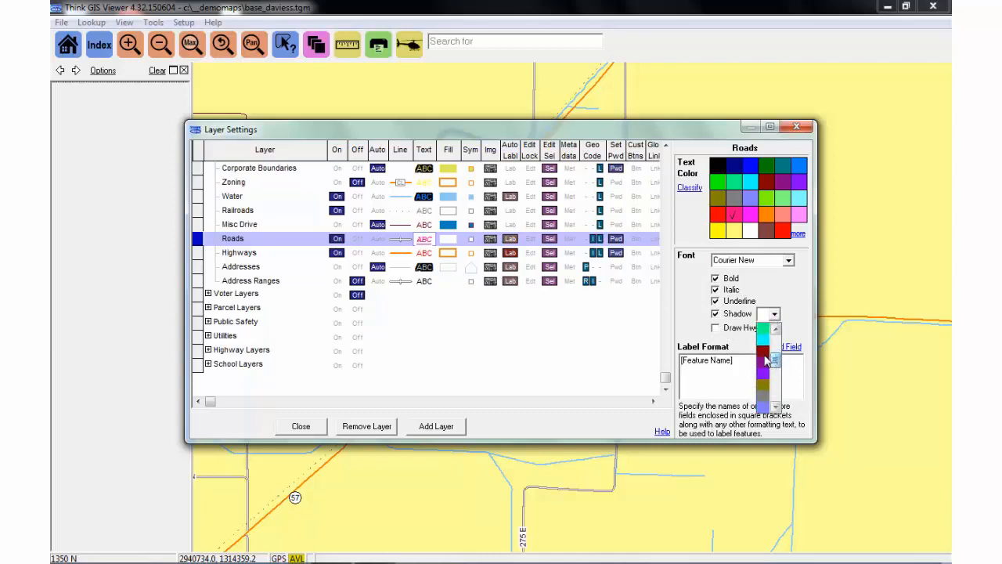
pyautogui.click(765, 365)
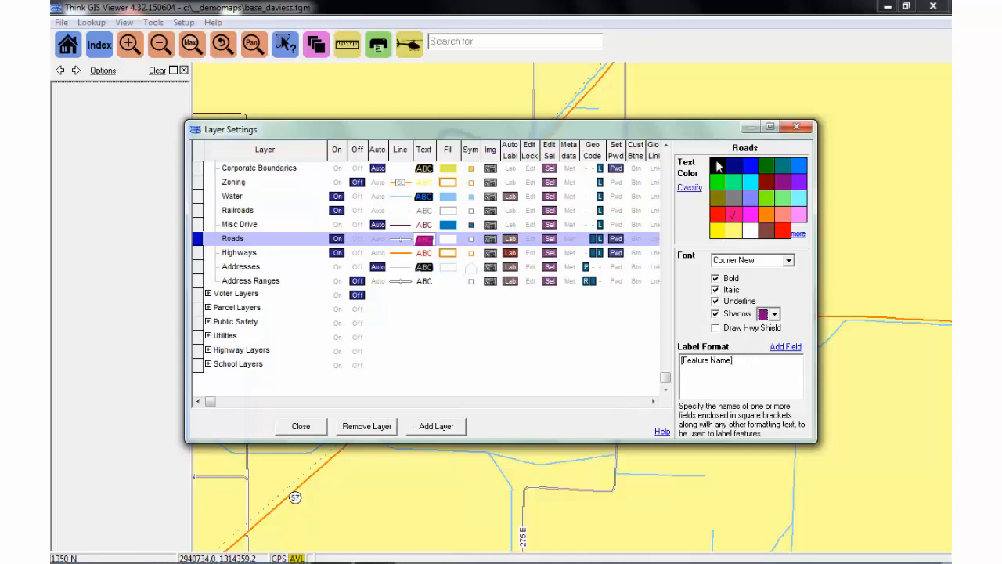
pyautogui.click(299, 430)
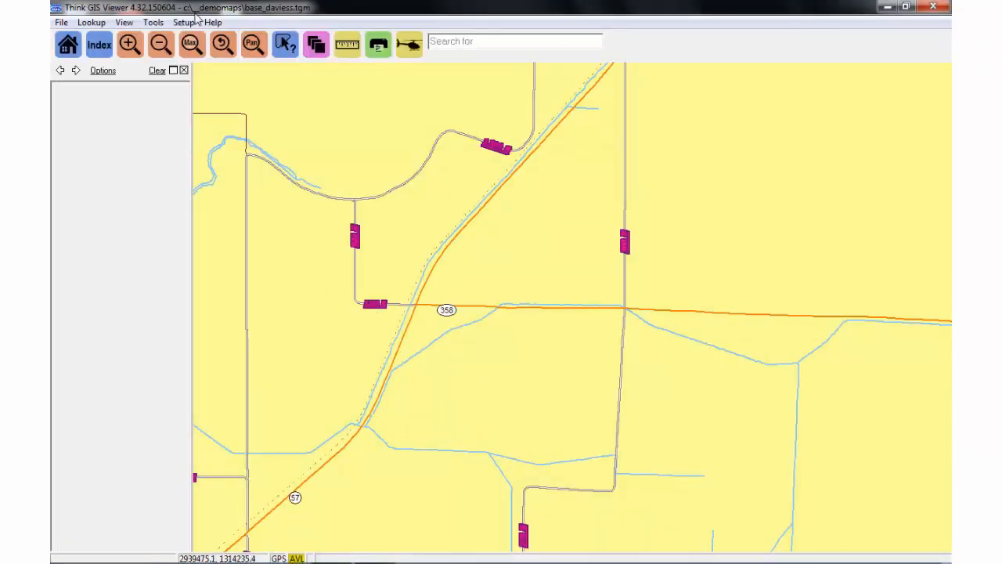
# Remove the [Parcel].[Split] line from the Parcels layer's label format, keeping [pvOwnerName], and apply it to the map.
pyautogui.click(191, 44)
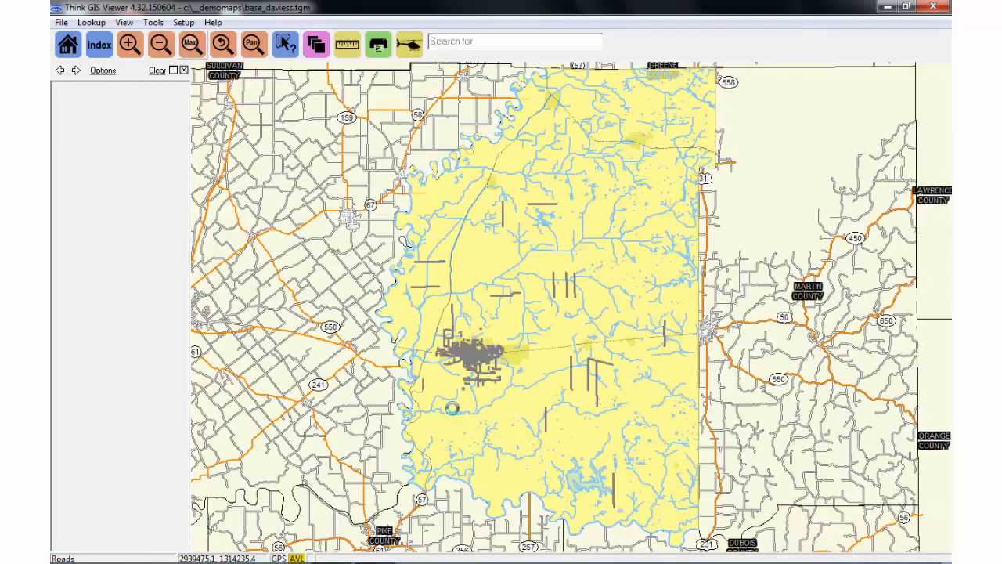
pyautogui.moveTo(463, 342); pyautogui.dragTo(507, 368)
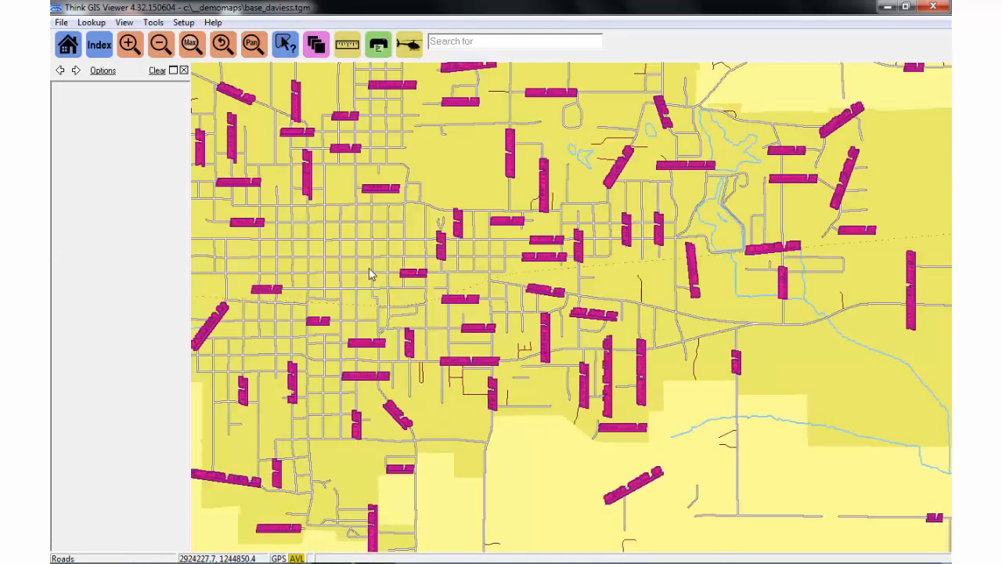
pyautogui.click(508, 344)
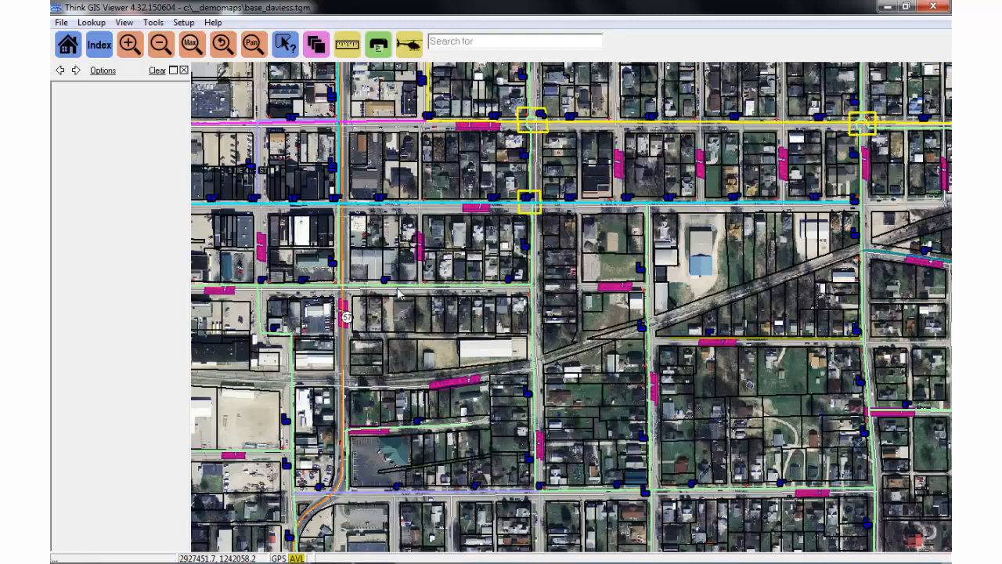
pyautogui.moveTo(375, 205); pyautogui.dragTo(567, 305)
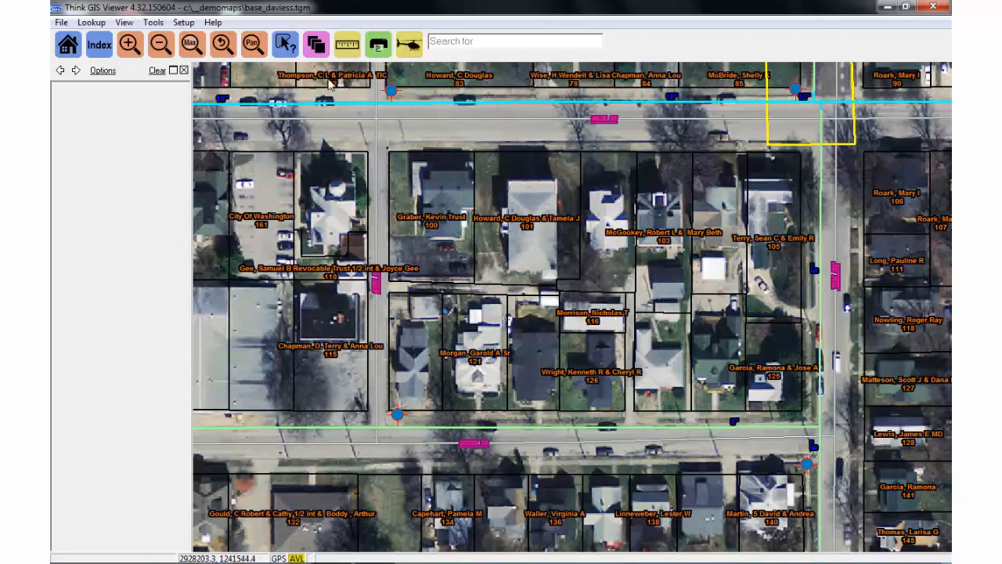
pyautogui.click(318, 44)
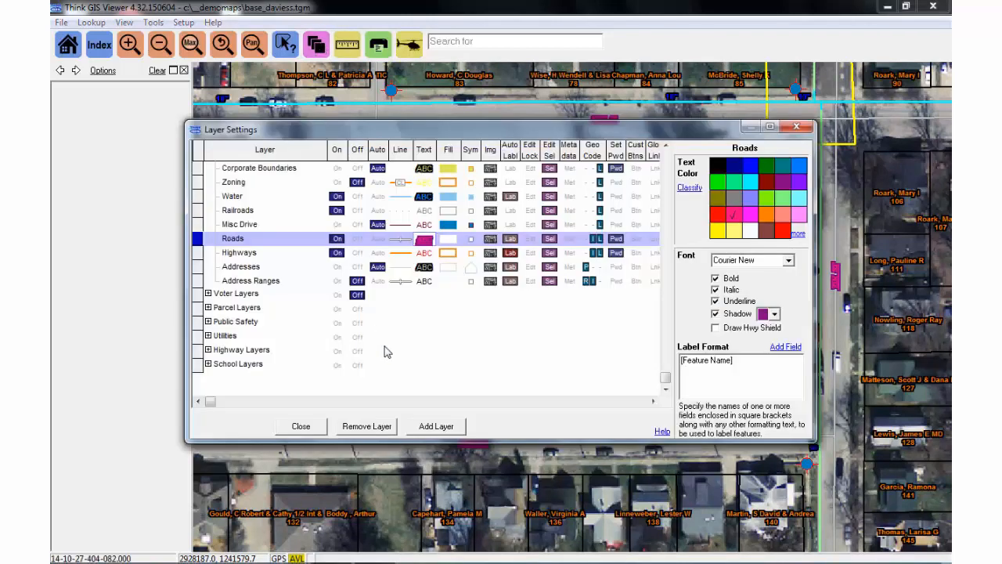
pyautogui.click(208, 308)
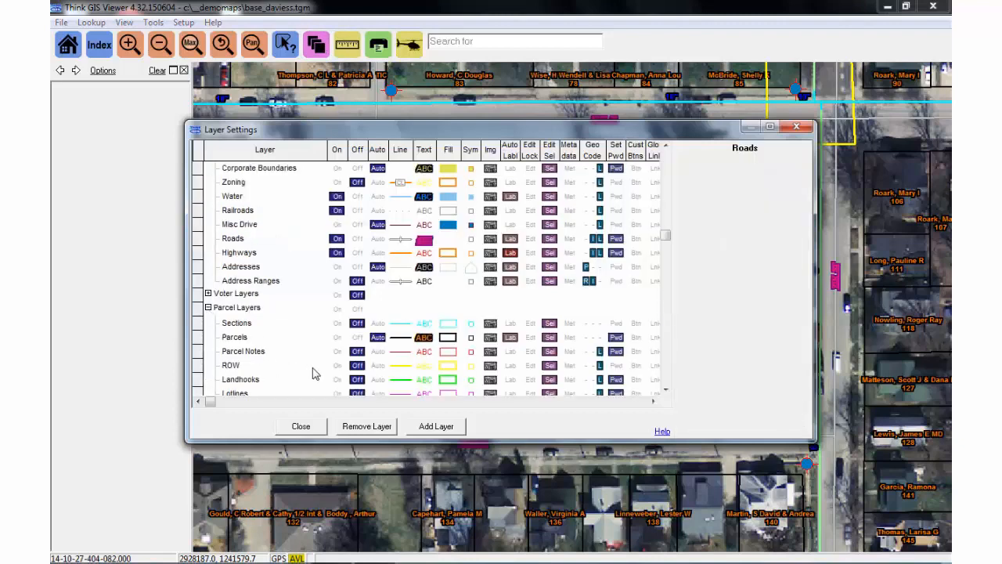
pyautogui.click(422, 338)
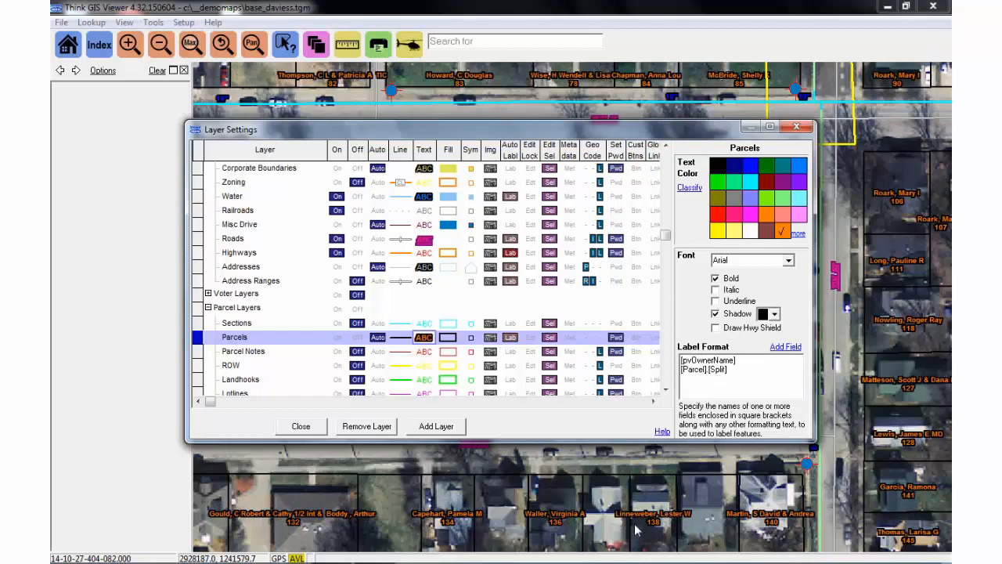
pyautogui.moveTo(742, 373); pyautogui.dragTo(666, 368)
pyautogui.press('Delete')
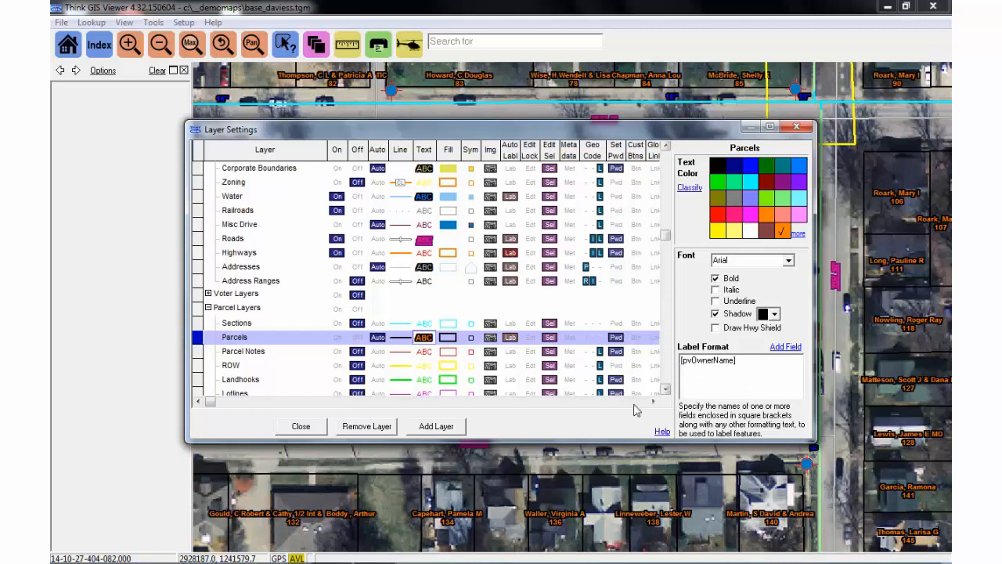
pyautogui.click(302, 429)
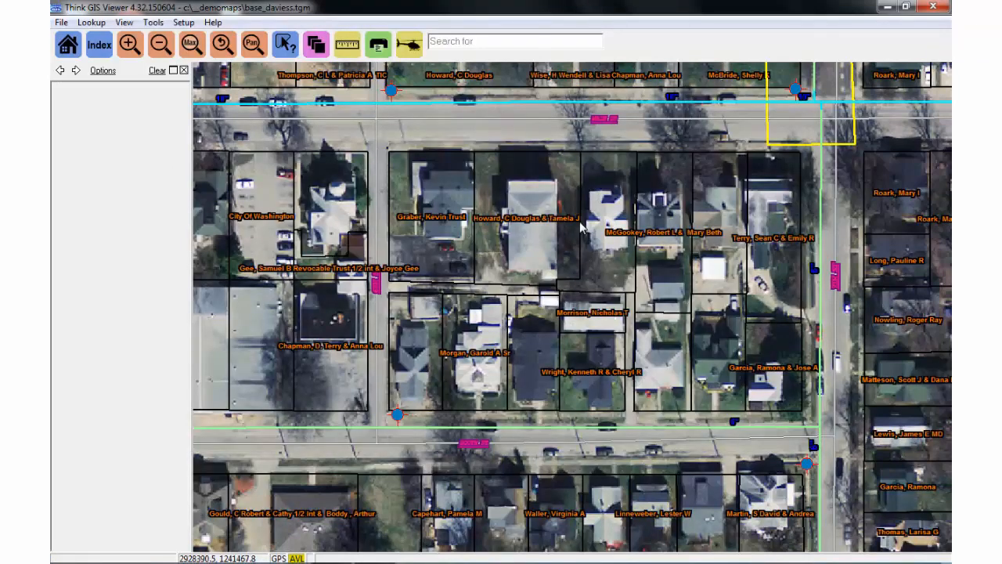
# Replace the Parcels label format with the pvParcelNumber field and apply it to the map.
pyautogui.click(378, 47)
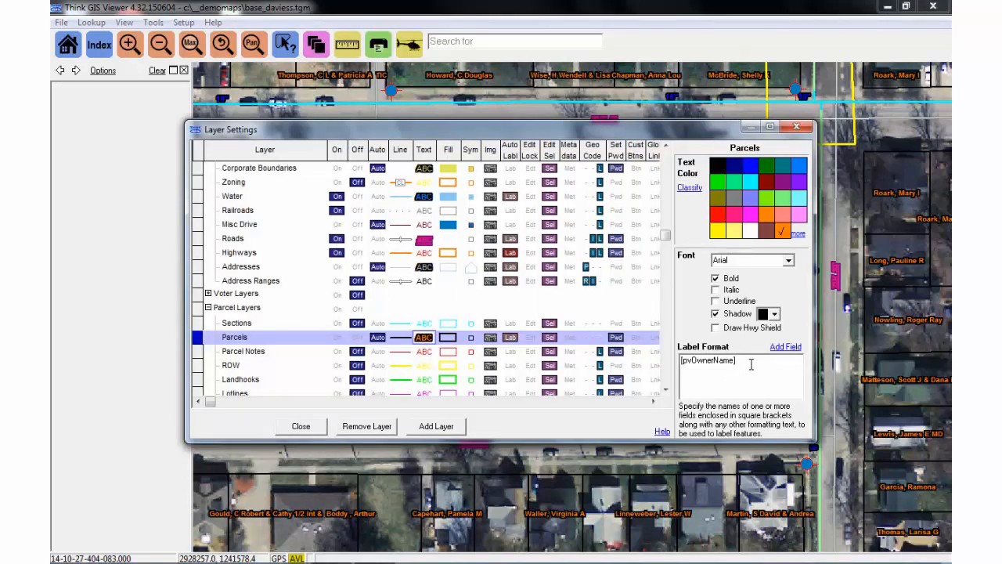
pyautogui.moveTo(751, 363); pyautogui.dragTo(678, 356)
pyautogui.press('Delete')
pyautogui.click(783, 349)
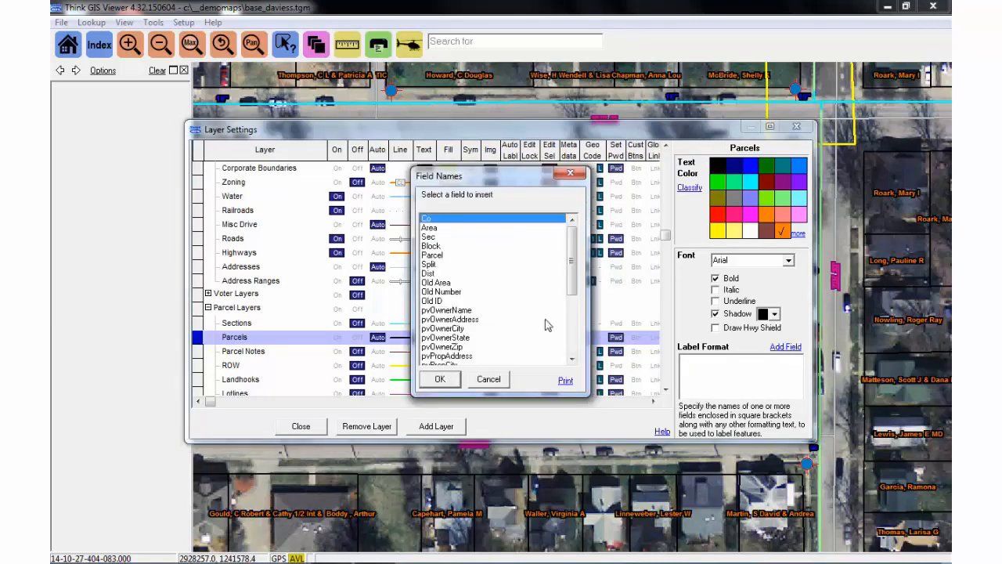
pyautogui.moveTo(575, 252); pyautogui.dragTo(572, 314)
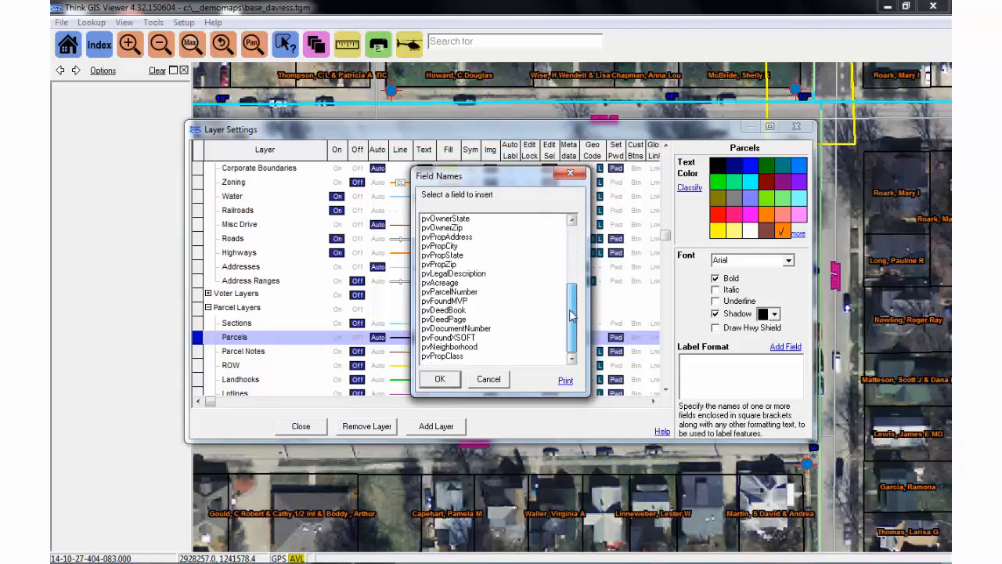
pyautogui.click(441, 292)
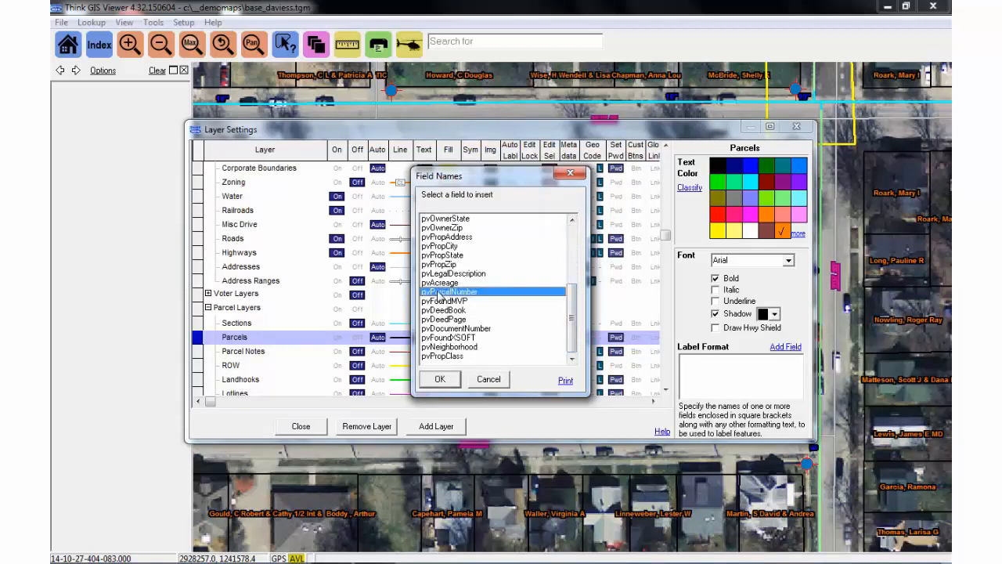
pyautogui.click(440, 379)
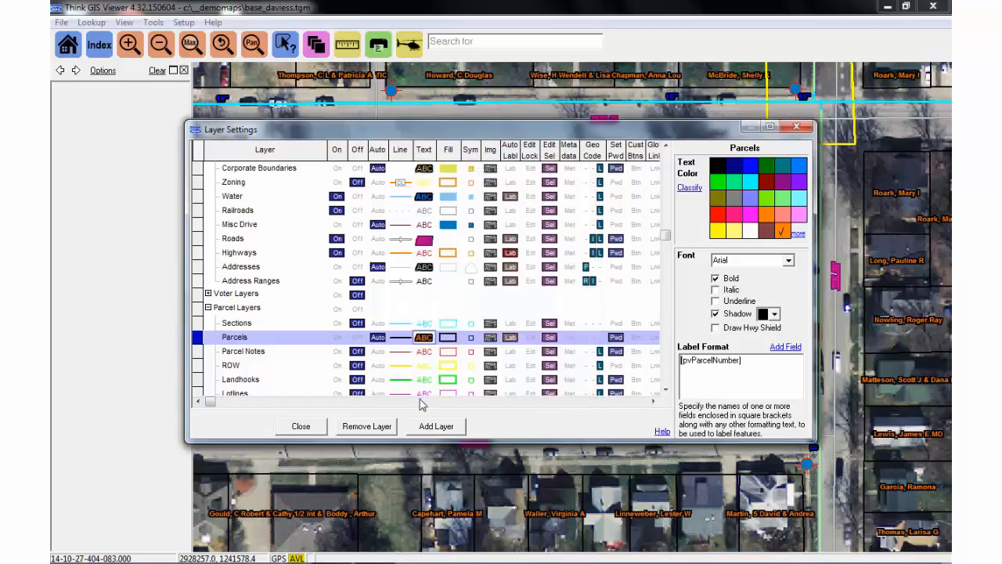
pyautogui.click(301, 427)
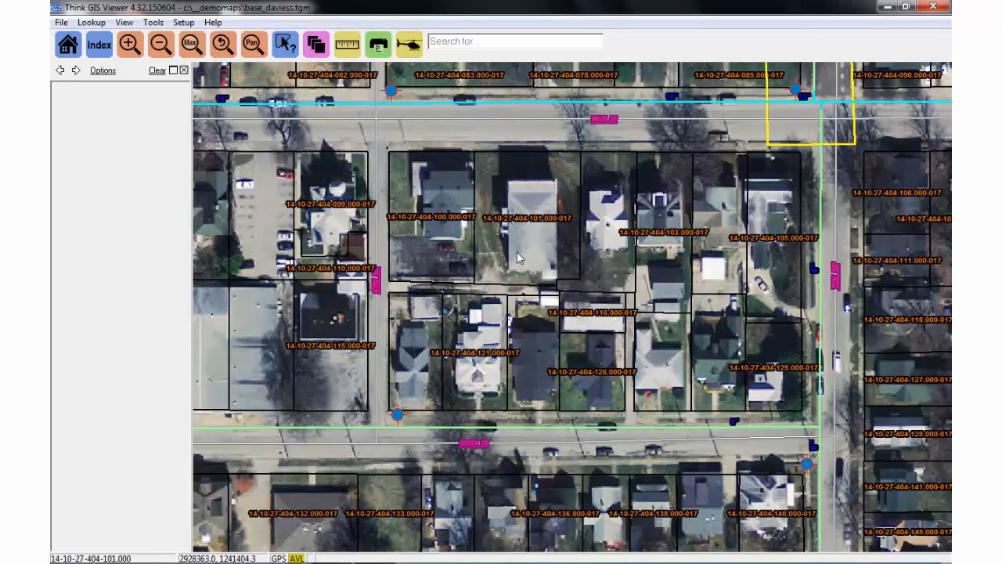
# Add the pvOwnerName field on a second line of the Parcels label format and apply it to the map.
pyautogui.click(316, 45)
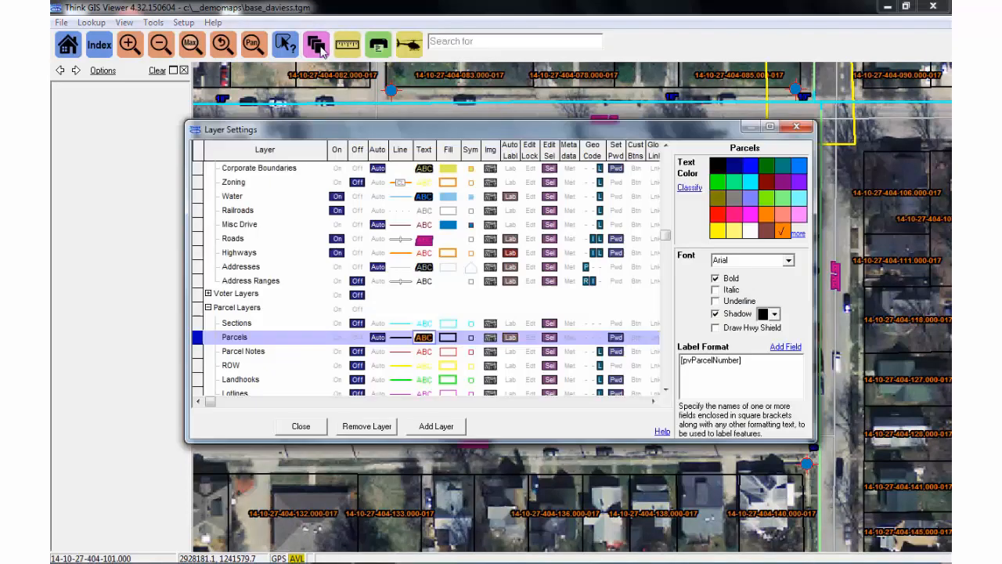
pyautogui.click(785, 349)
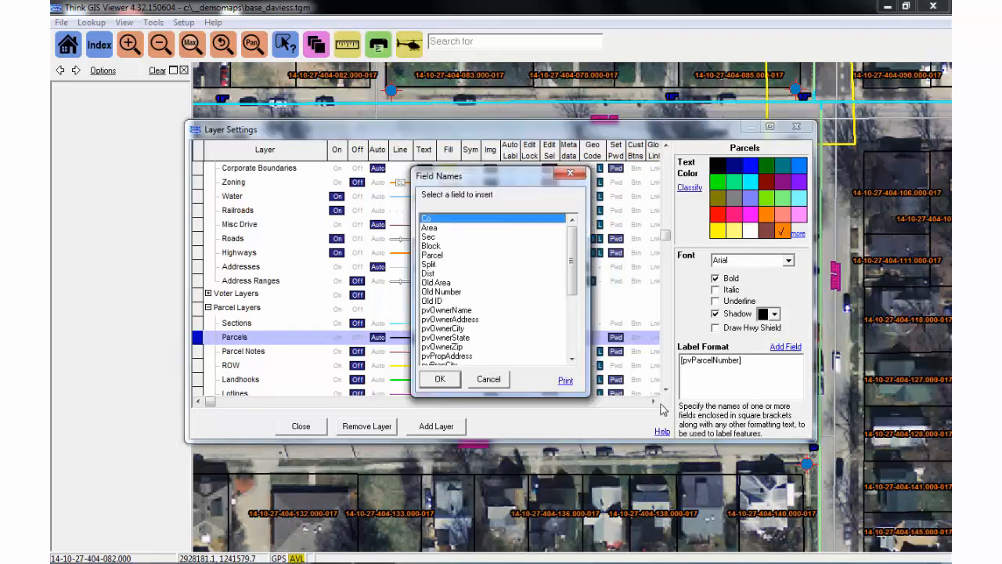
pyautogui.click(447, 310)
pyautogui.click(443, 379)
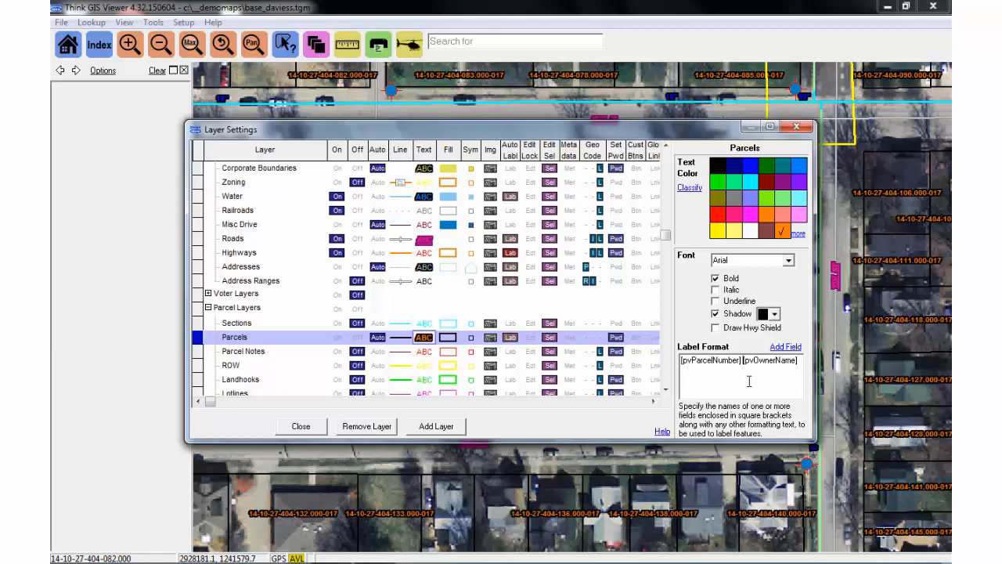
pyautogui.press('BackSpace')
pyautogui.press('Return')
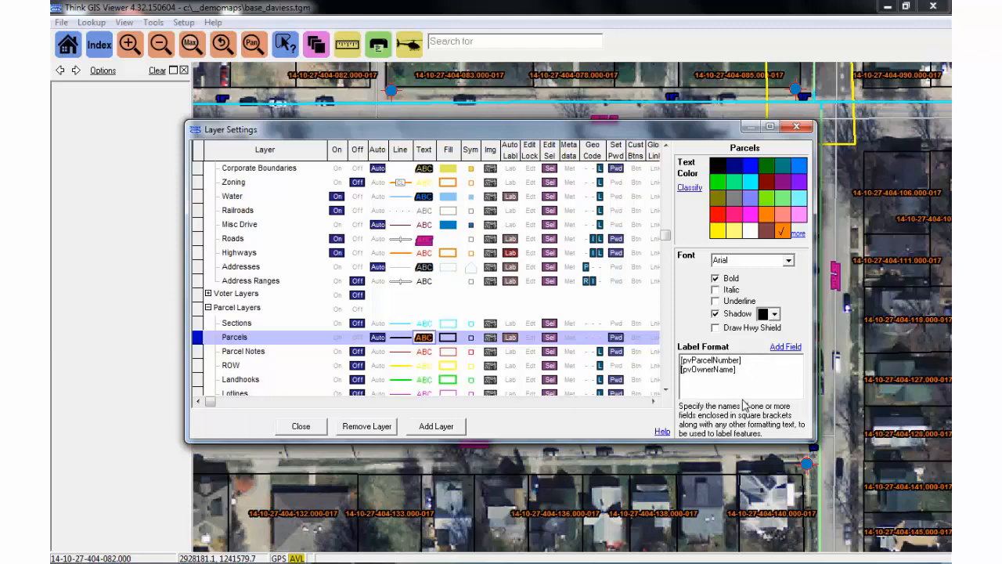
pyautogui.click(302, 428)
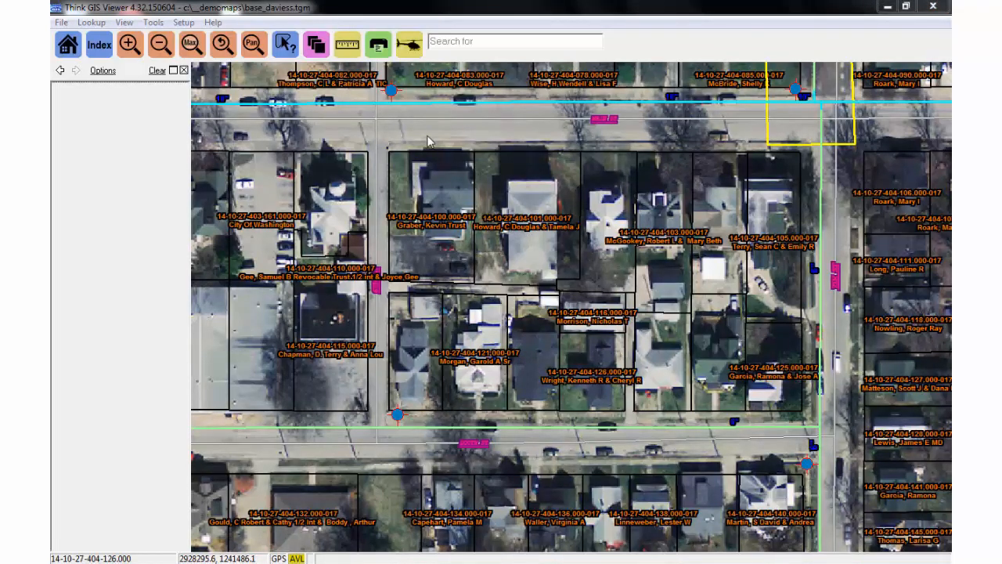
# Give the Parcels layer an orange color fill with opacity 75 and apply it to the map.
pyautogui.click(316, 44)
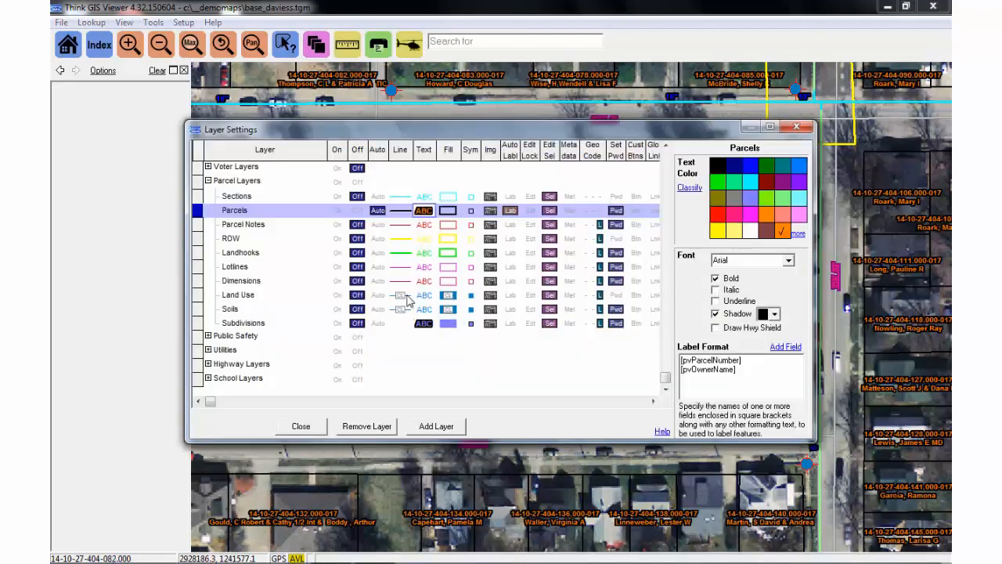
pyautogui.click(447, 211)
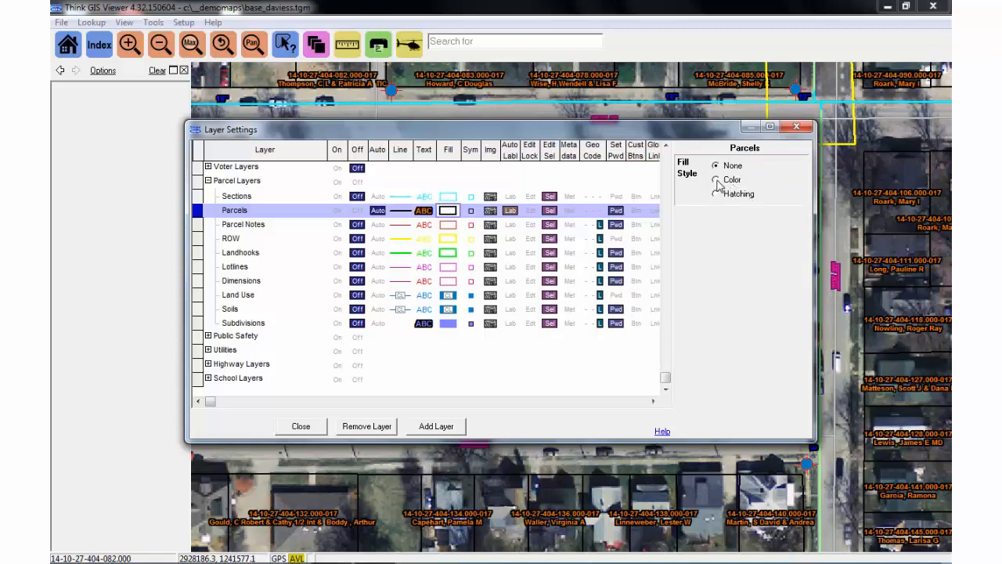
pyautogui.click(716, 180)
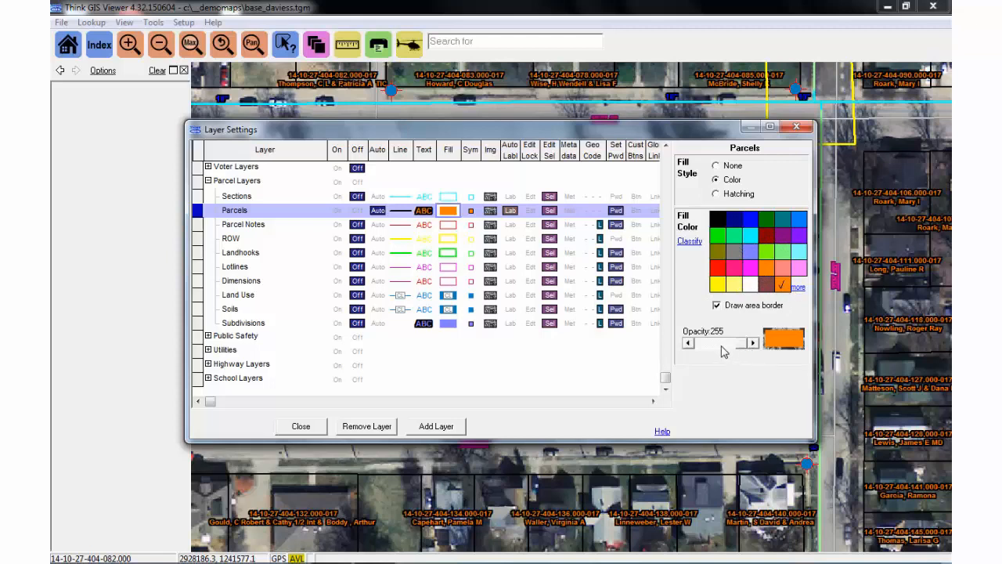
pyautogui.moveTo(744, 348); pyautogui.dragTo(712, 351)
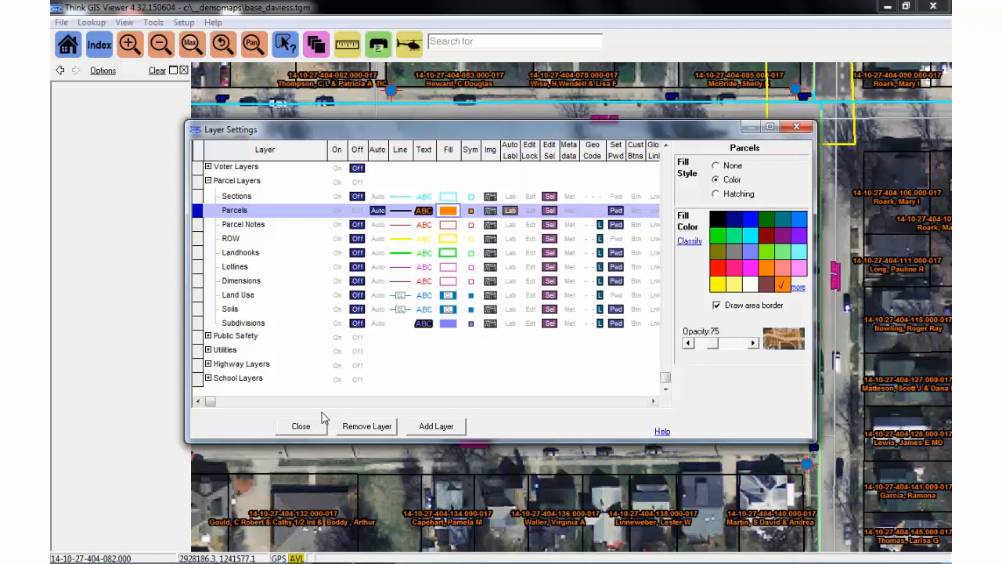
pyautogui.click(301, 427)
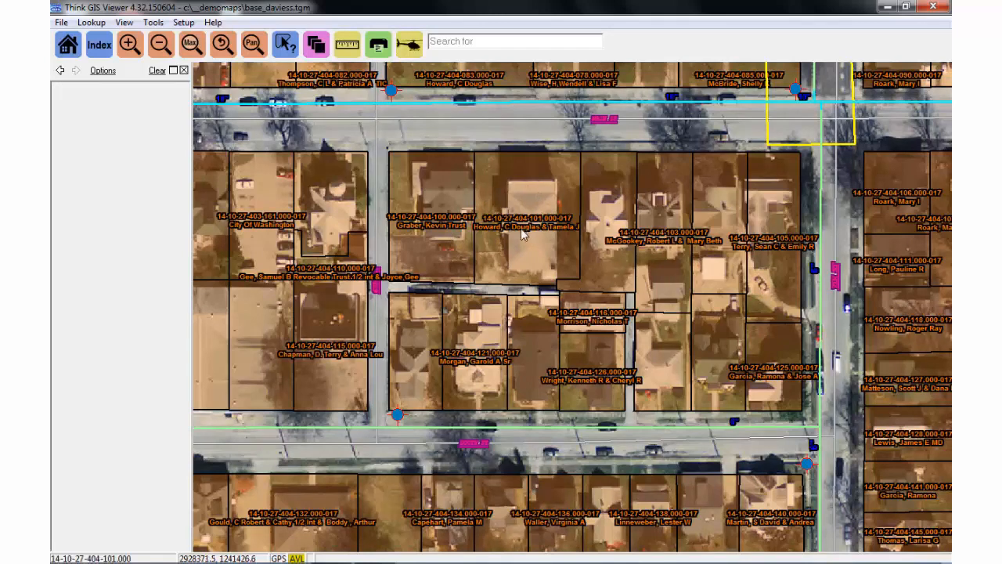
# Turn off the area border of the Parcels fill on the map, then turn it back on and reapply.
pyautogui.click(326, 52)
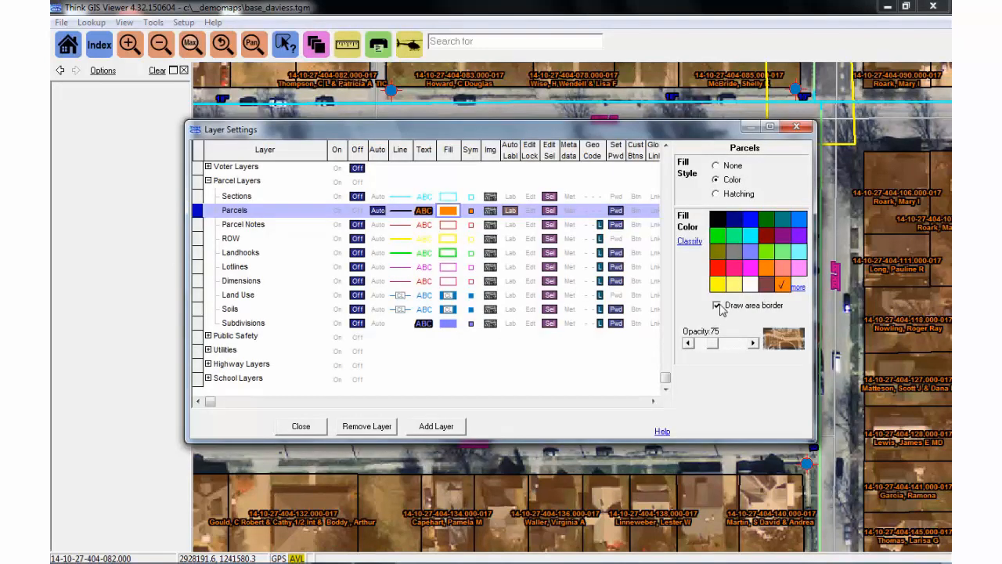
pyautogui.click(716, 305)
pyautogui.click(301, 425)
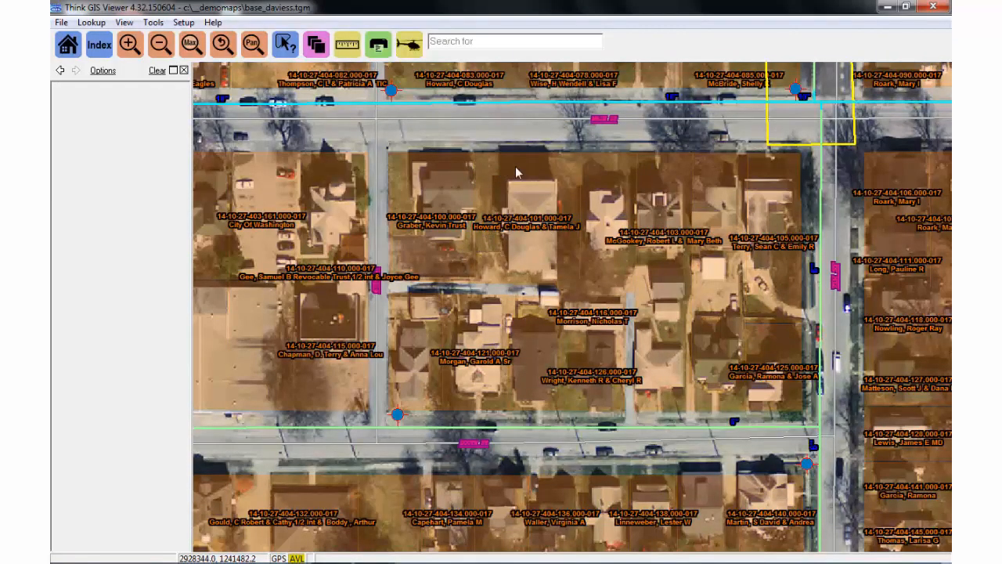
pyautogui.click(317, 44)
pyautogui.click(717, 305)
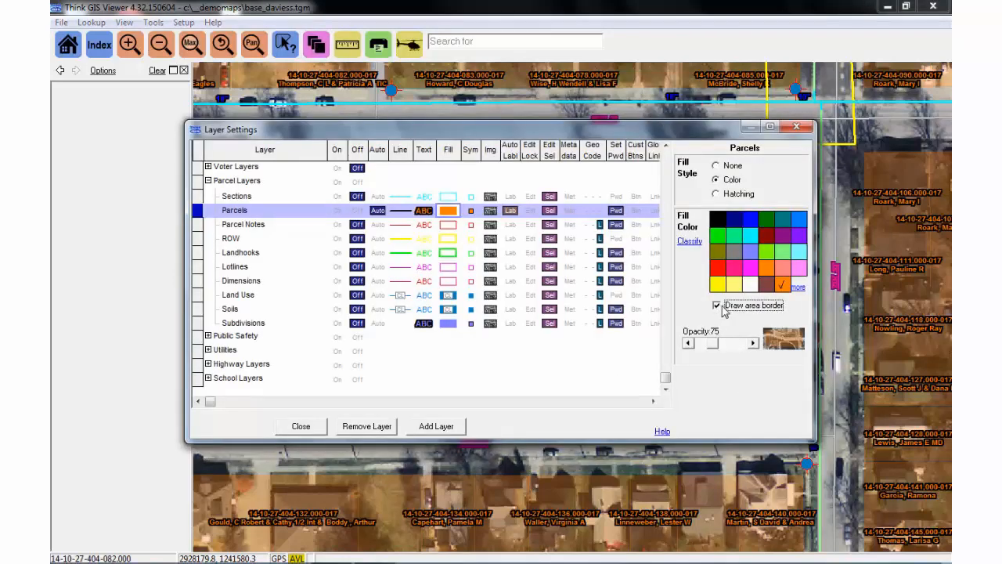
pyautogui.click(300, 427)
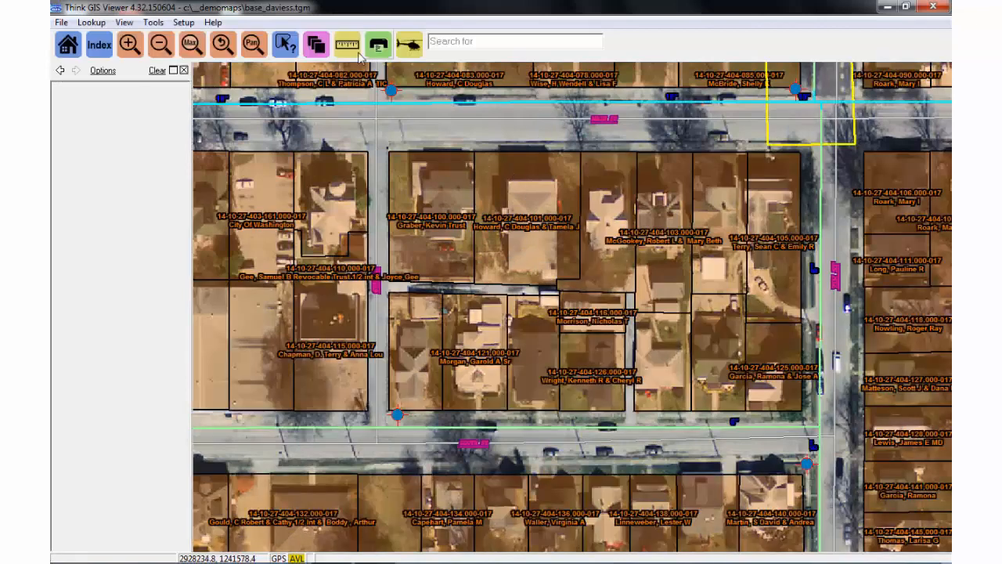
# Set the Parcels fill style to None, make the ESNs layer in Public Safety always visible, and apply the changes to the map.
pyautogui.click(318, 47)
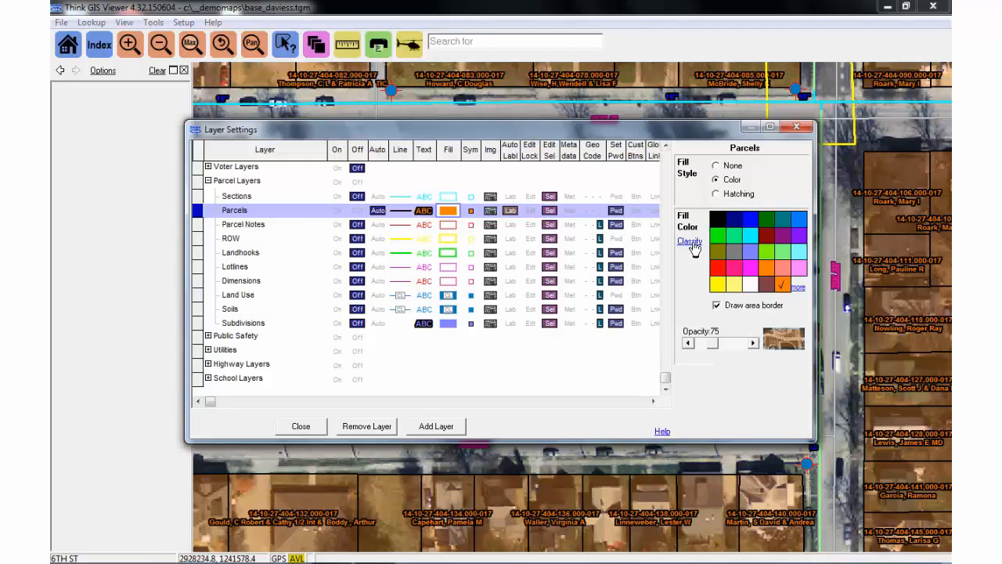
pyautogui.click(721, 168)
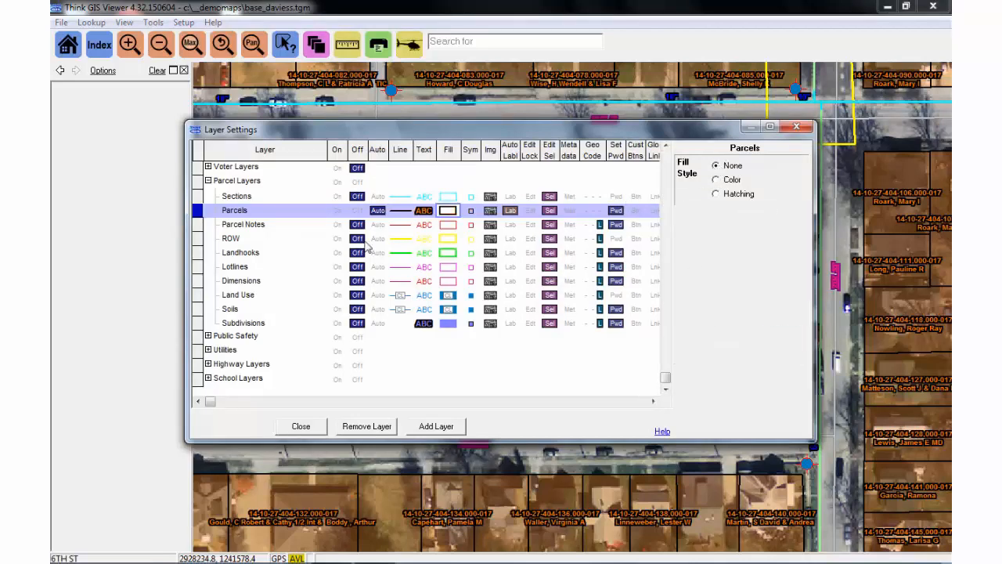
pyautogui.click(209, 337)
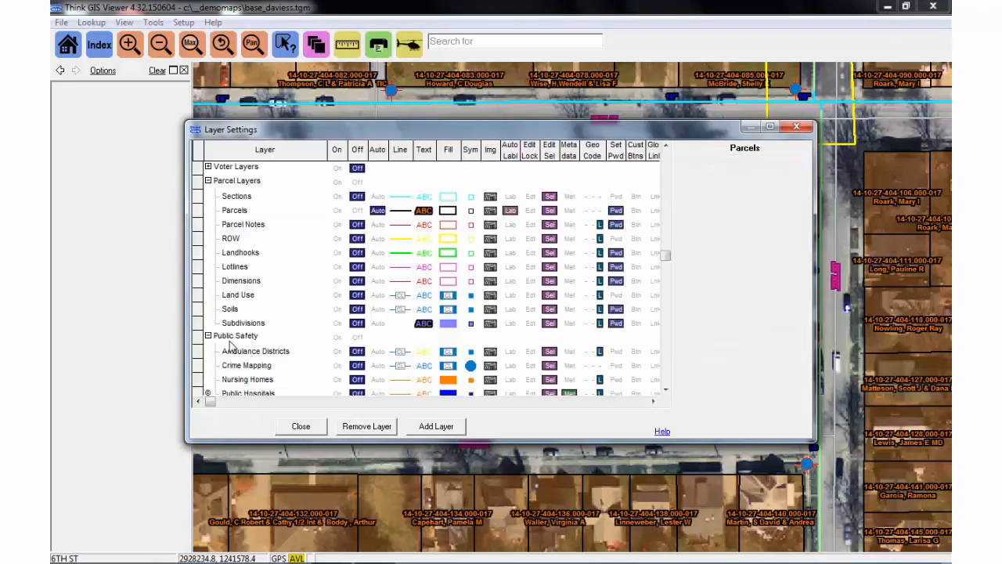
pyautogui.scroll(-5, 249, 348)
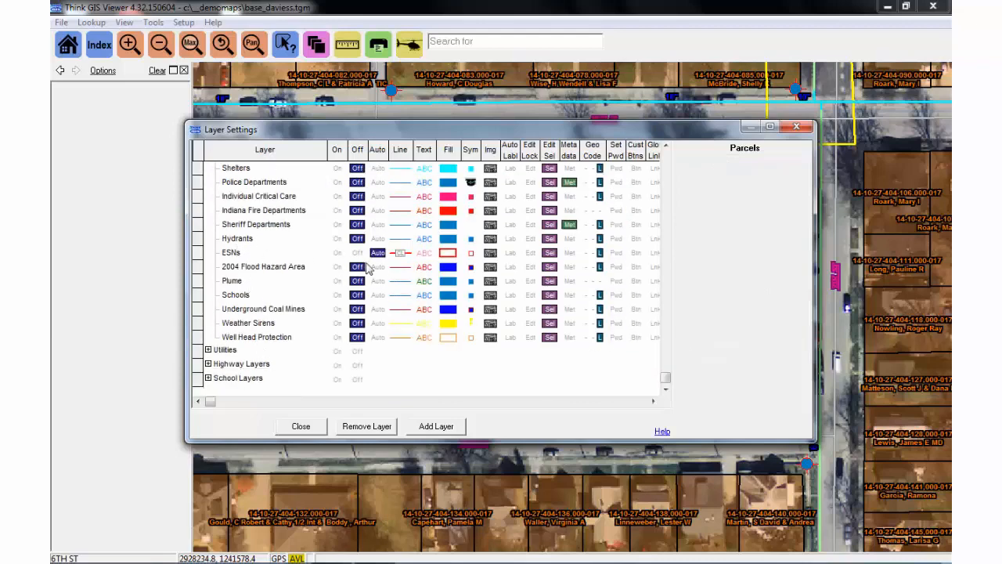
pyautogui.click(337, 254)
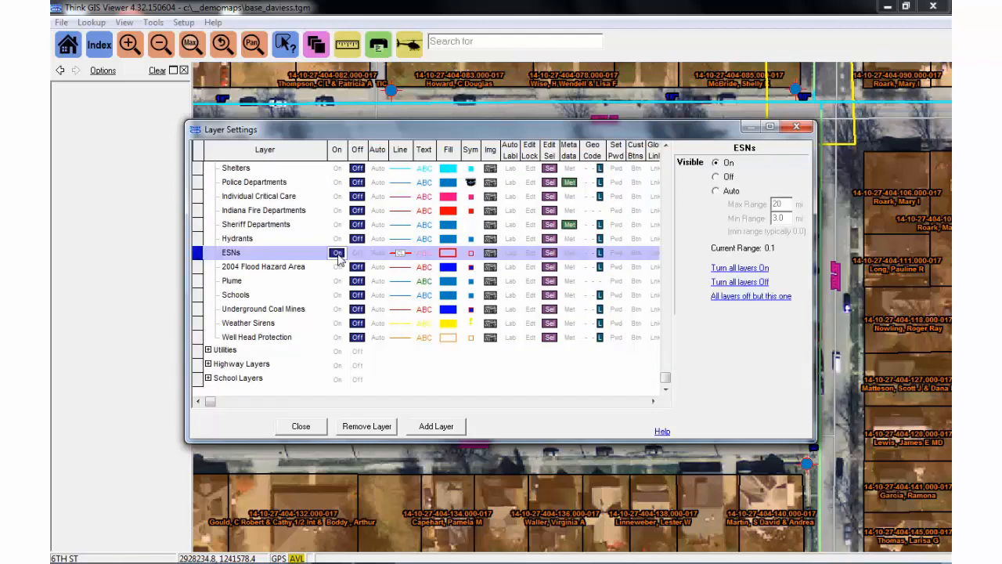
pyautogui.click(301, 426)
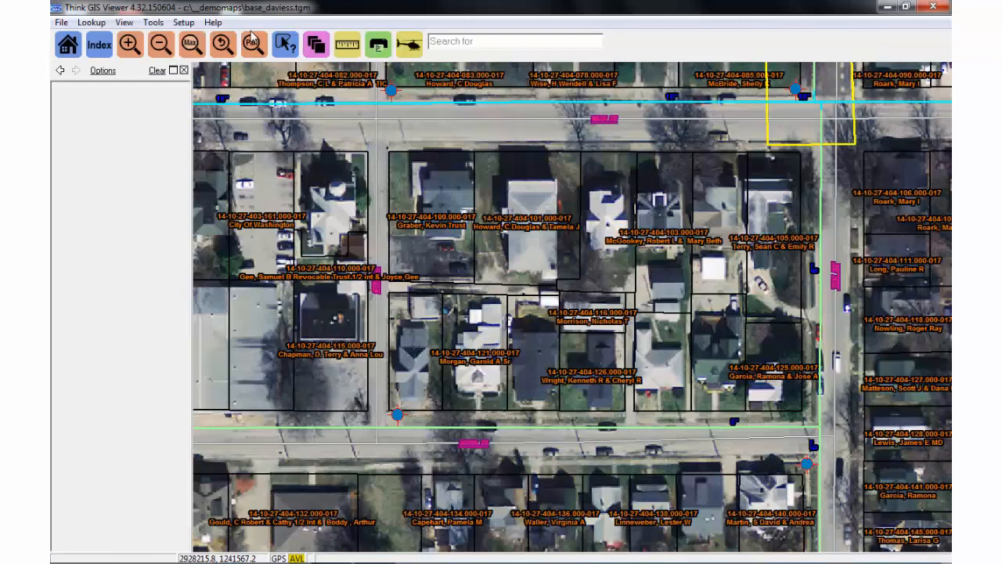
# Set the fill style of the ESNs layer to Color with the full county in view.
pyautogui.click(192, 44)
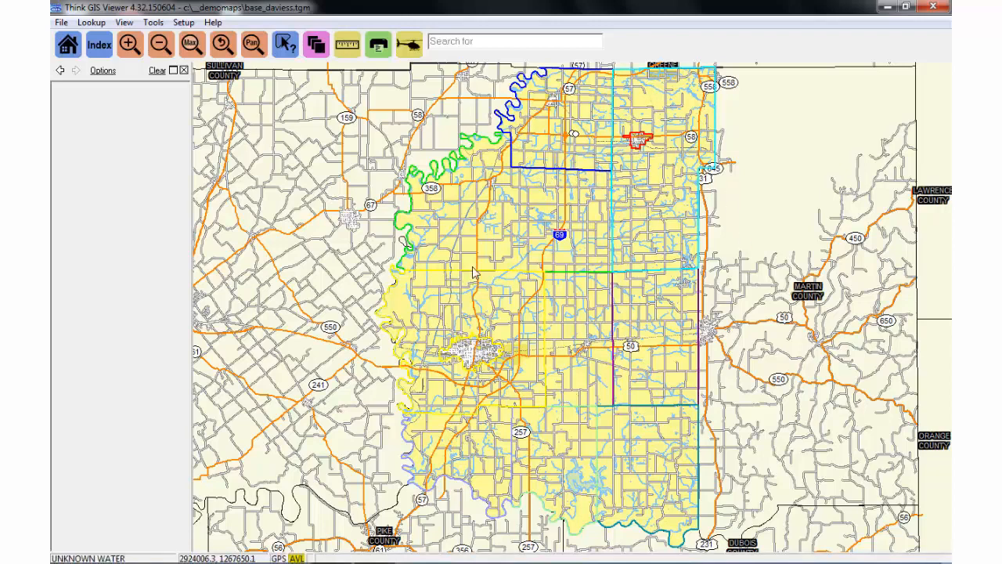
pyautogui.click(317, 46)
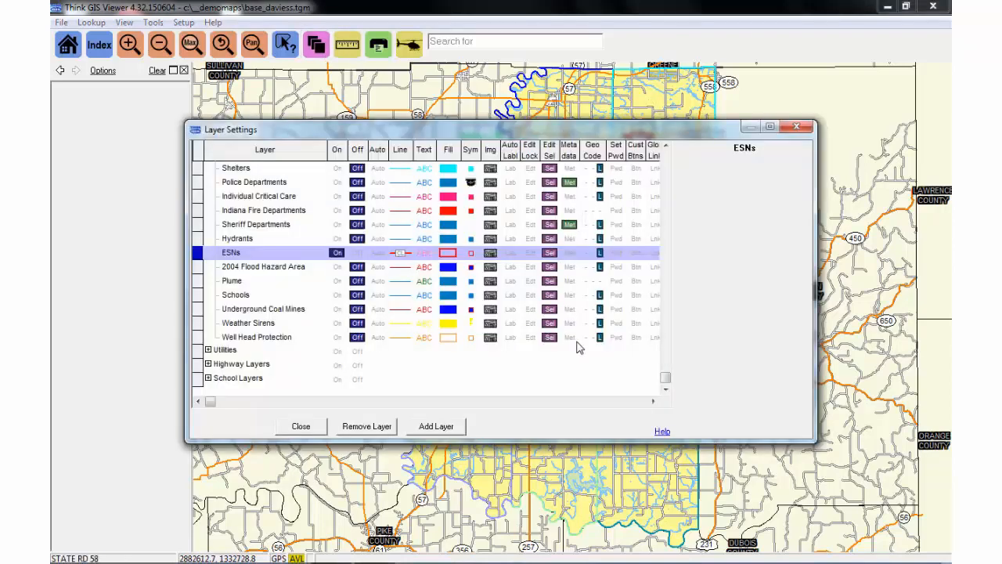
pyautogui.click(450, 258)
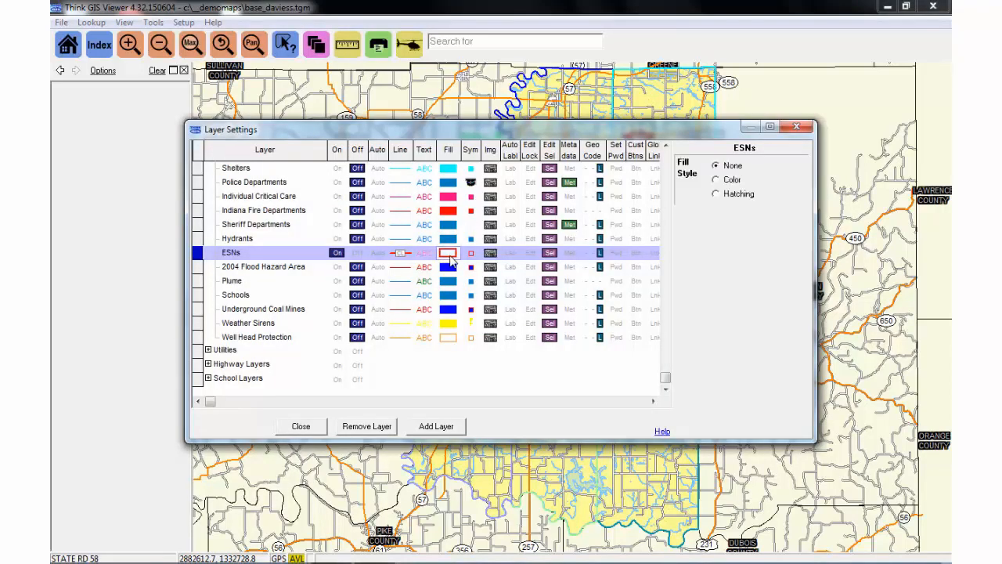
pyautogui.click(717, 181)
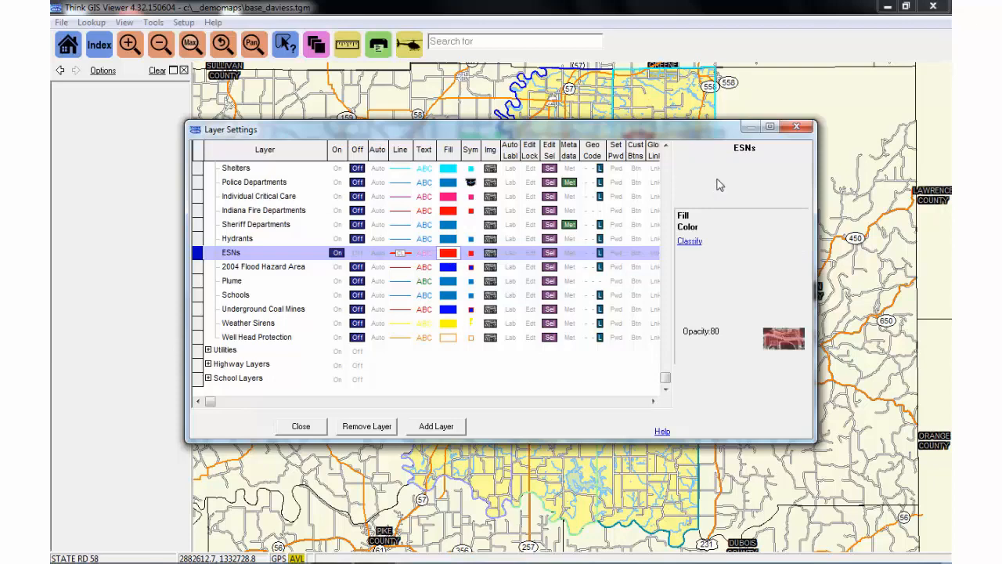
# Classify the ESNs fill color with Match Line Color and apply it to the map.
pyautogui.click(689, 243)
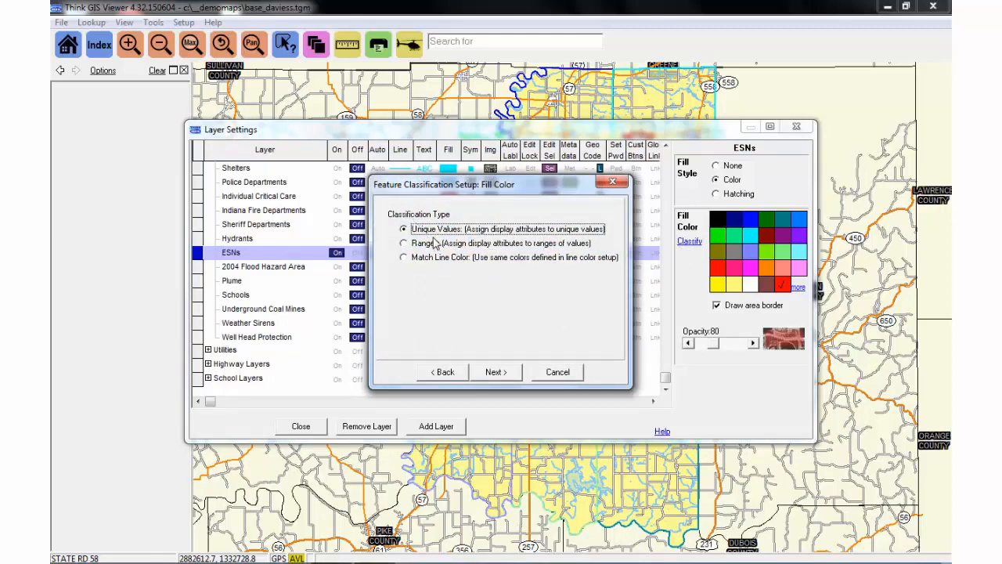
pyautogui.click(494, 243)
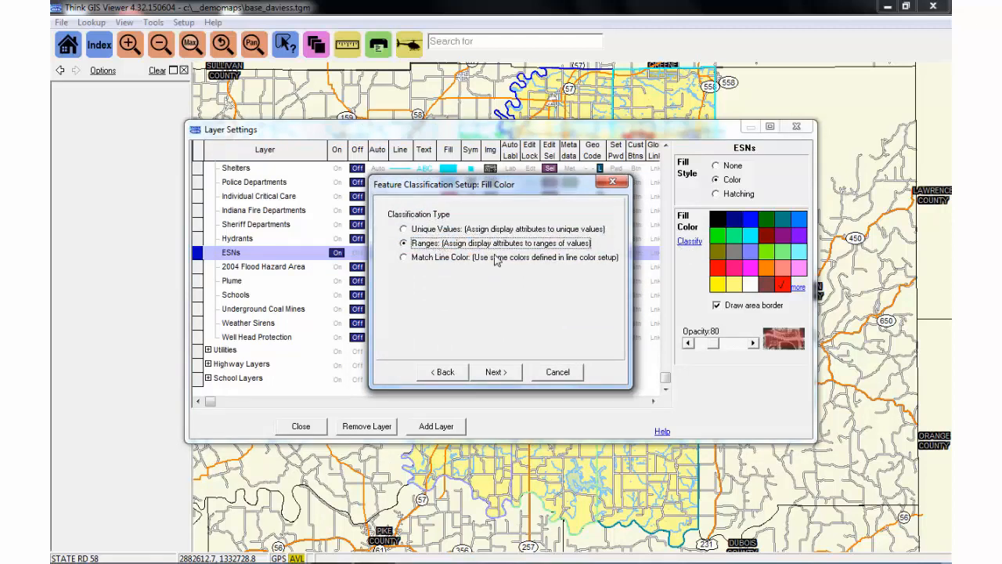
pyautogui.click(446, 262)
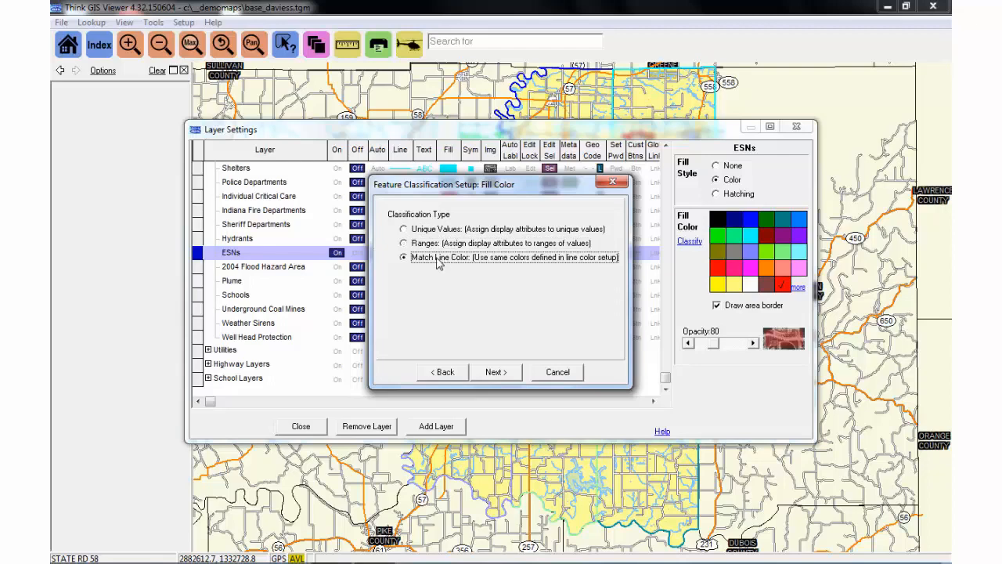
pyautogui.moveTo(444, 191); pyautogui.dragTo(528, 206)
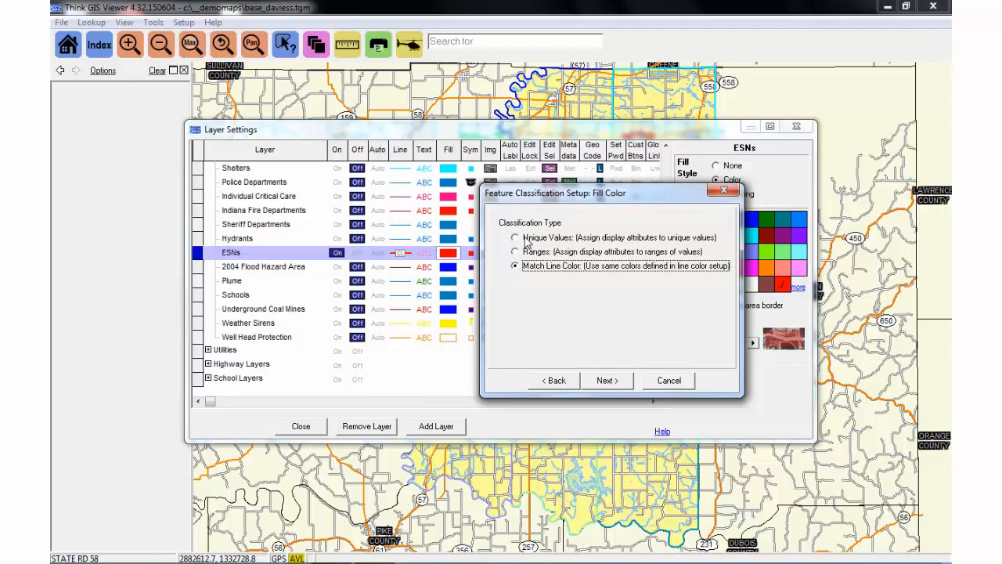
pyautogui.click(606, 381)
pyautogui.click(300, 425)
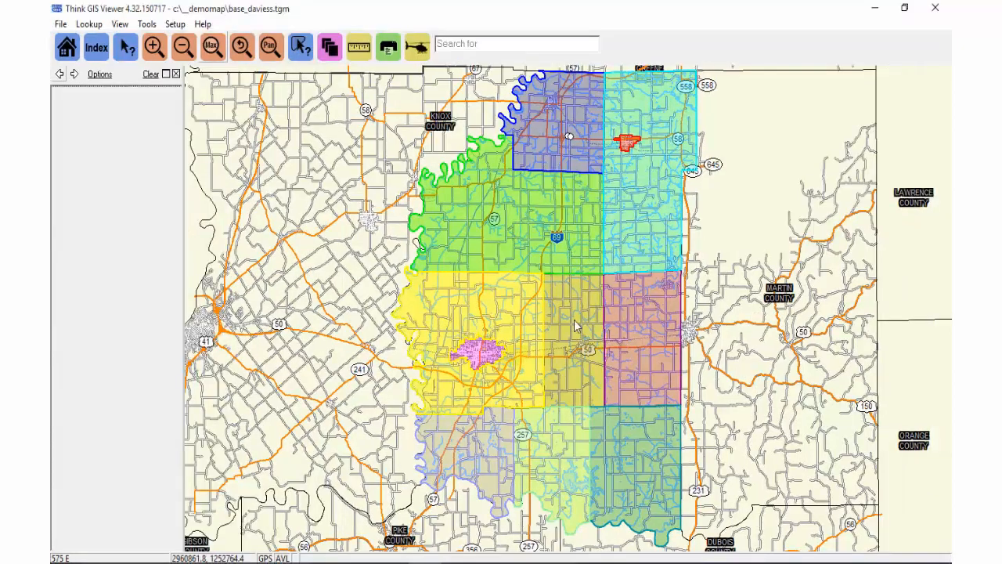
# Turn on the on-screen legend for the ESNs fill, and change its fill style to Hatching on the map.
pyautogui.click(330, 47)
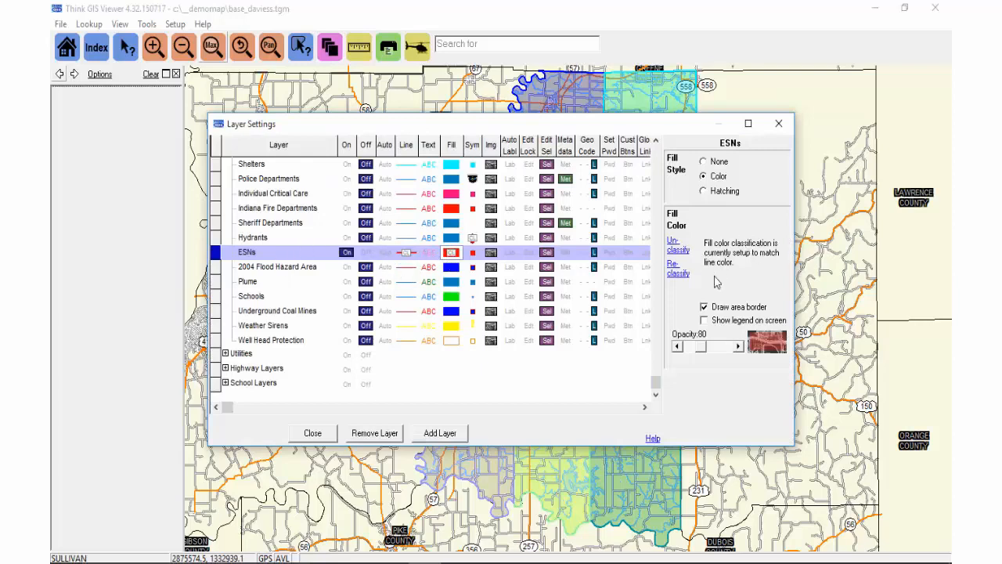
pyautogui.click(704, 321)
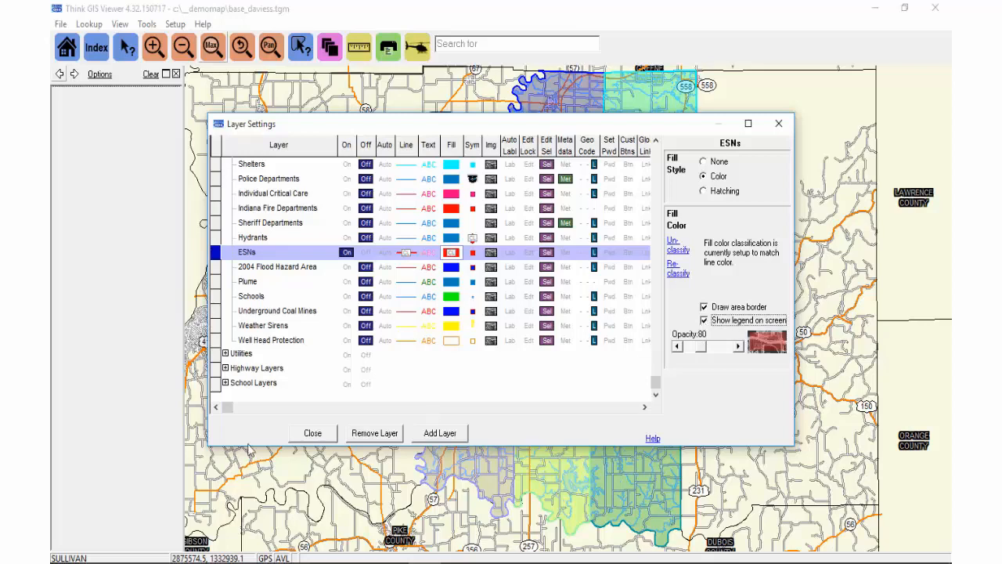
pyautogui.click(312, 433)
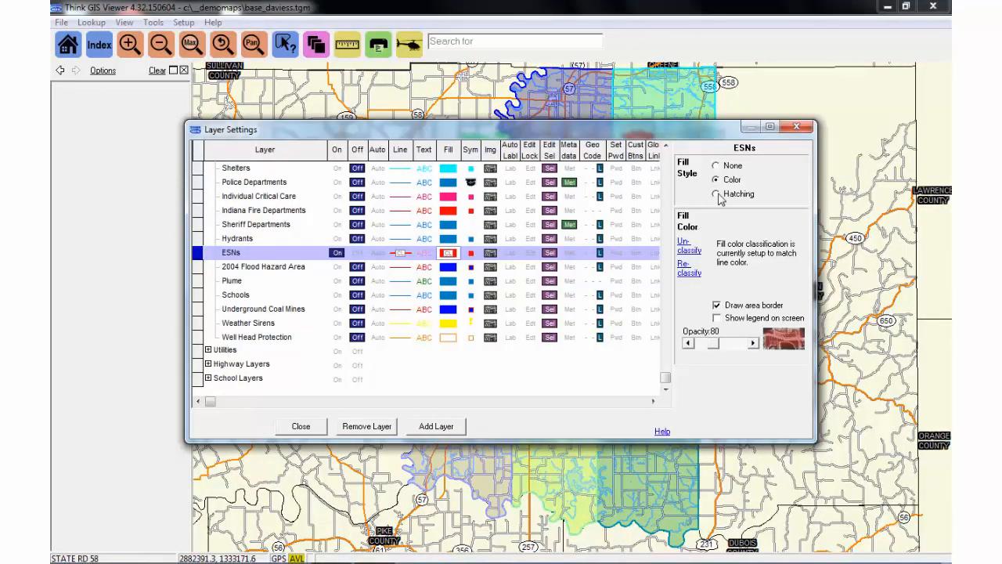
pyautogui.click(716, 194)
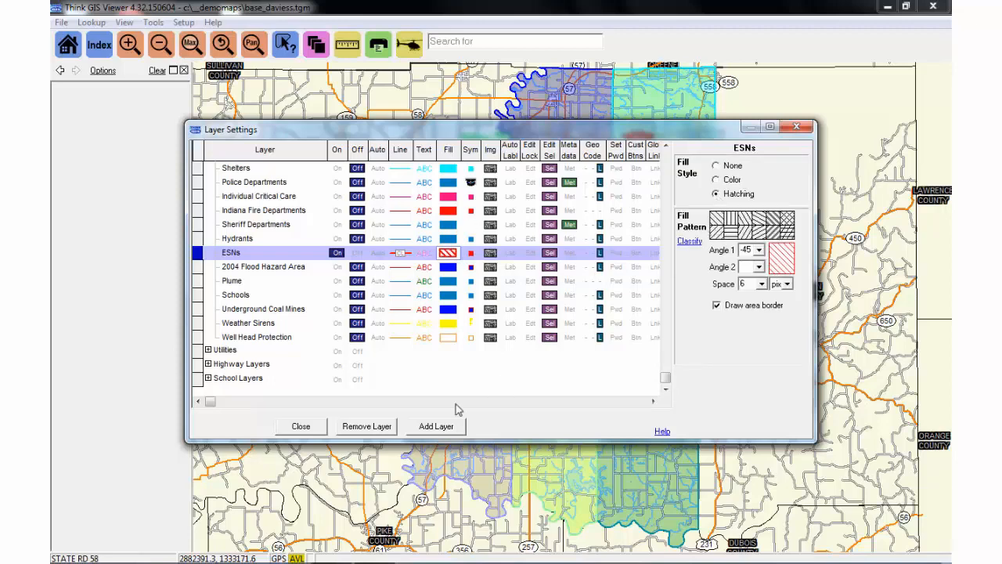
pyautogui.click(298, 429)
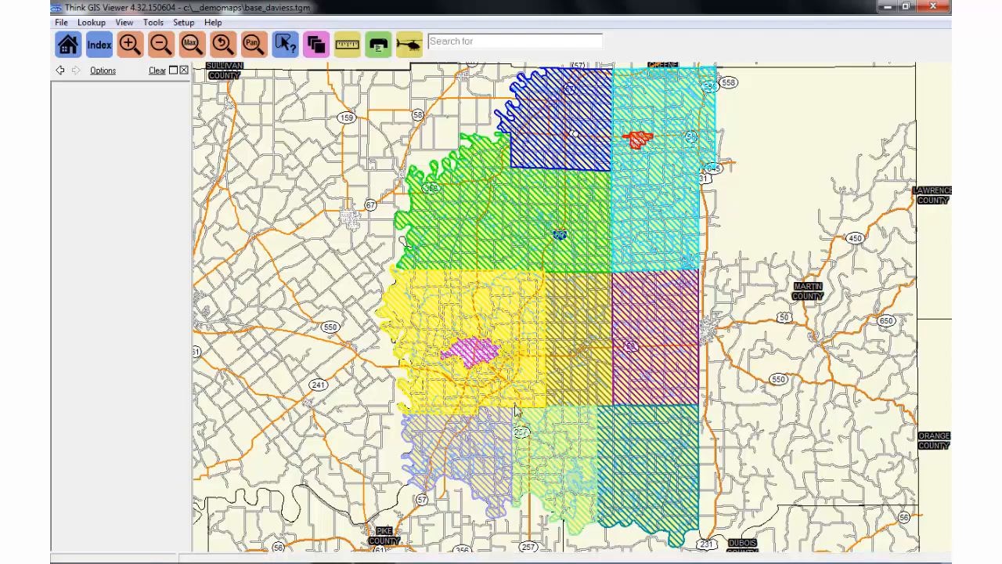
# Open the local symbol libraries for the Addresses layer in Base Layers.
pyautogui.scroll(5, 575, 274)
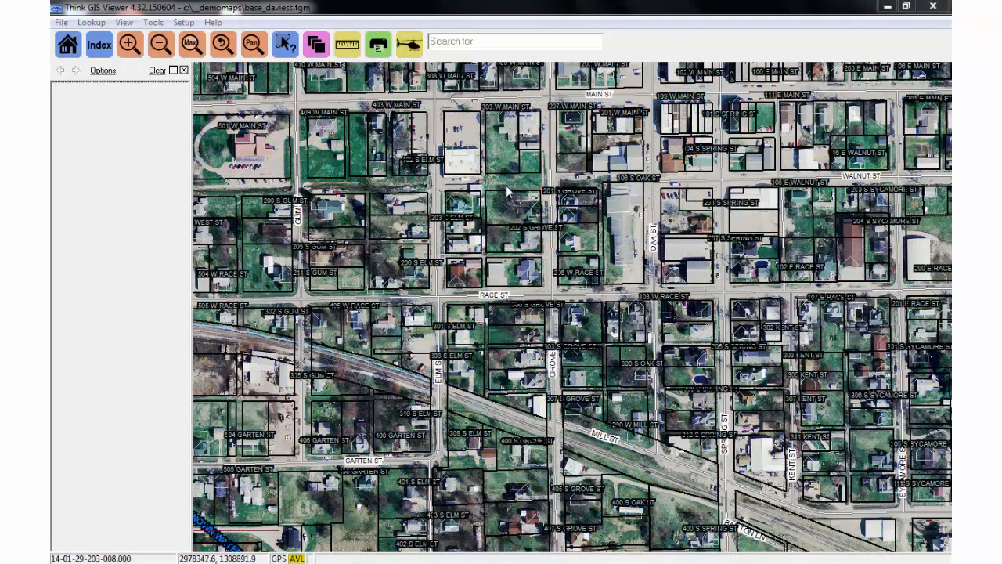
pyautogui.scroll(2, 557, 202)
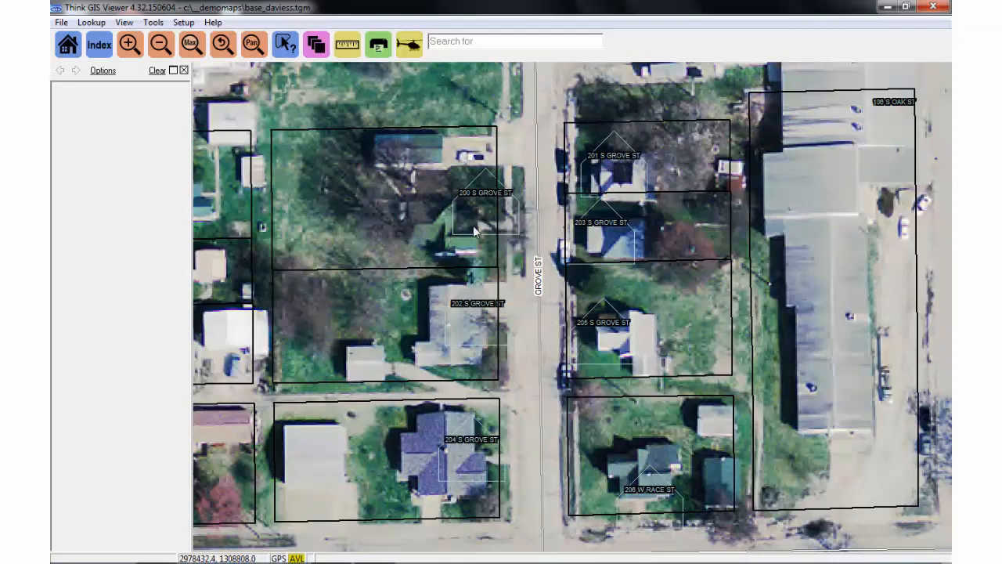
pyautogui.click(316, 47)
pyautogui.click(207, 194)
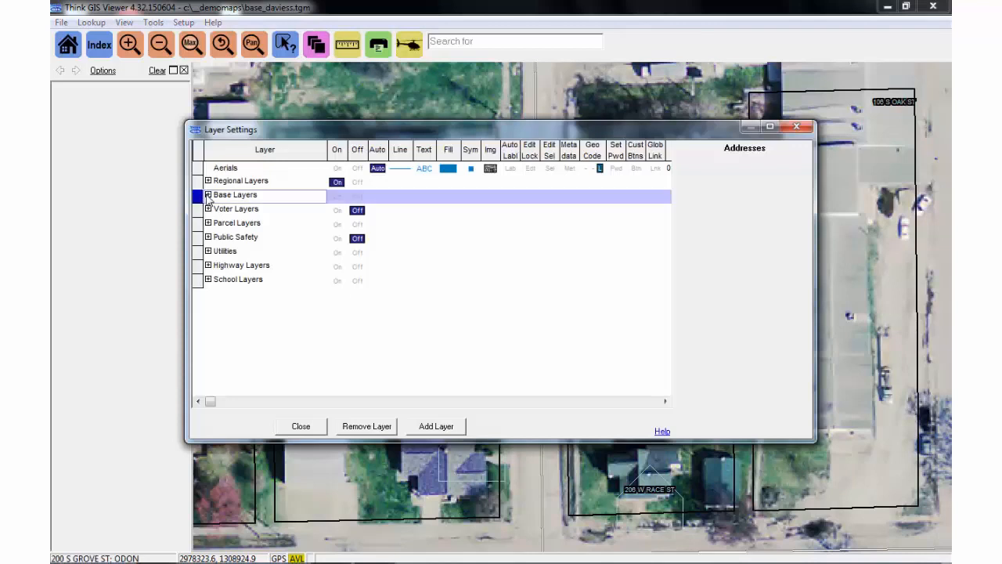
pyautogui.click(242, 335)
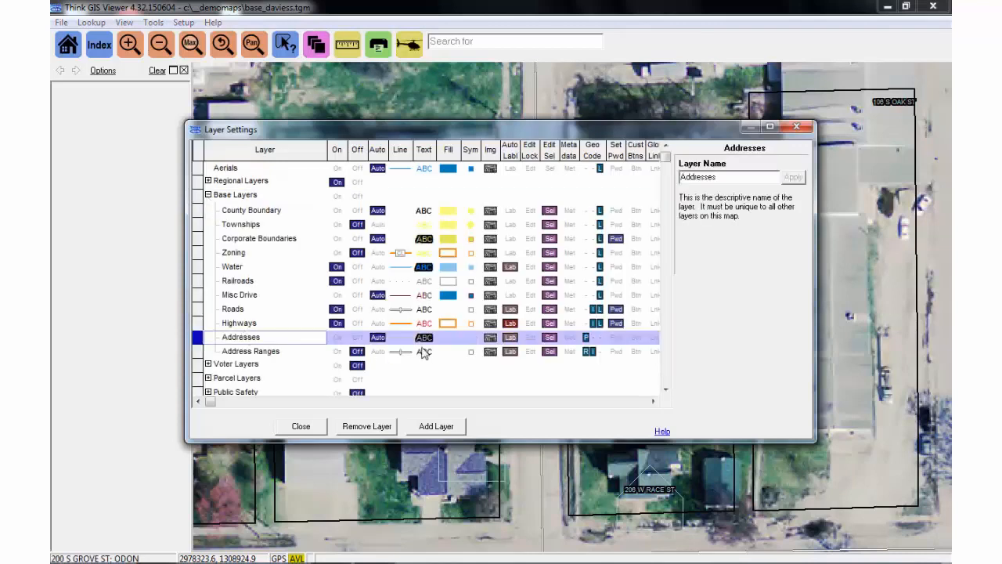
pyautogui.click(471, 340)
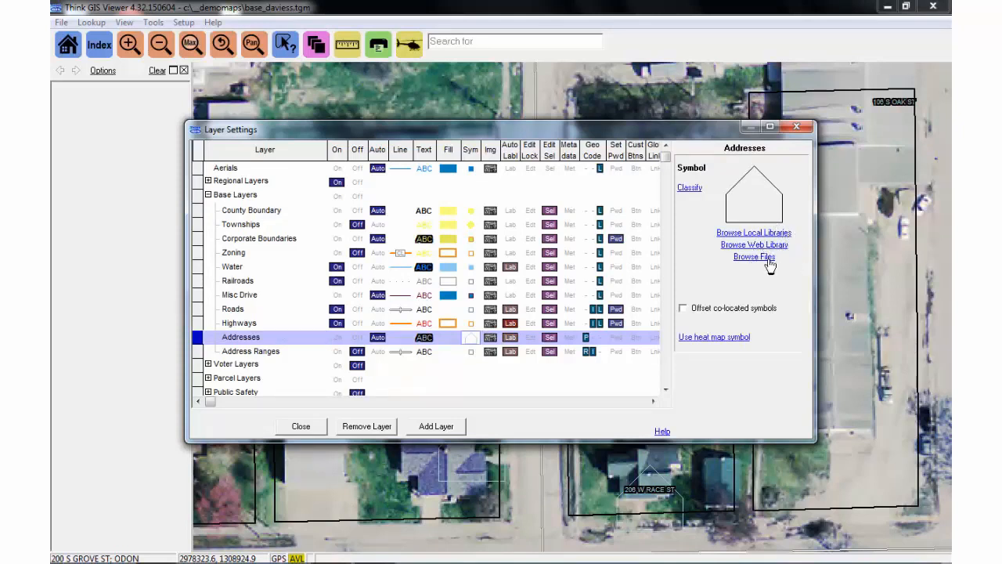
pyautogui.click(738, 233)
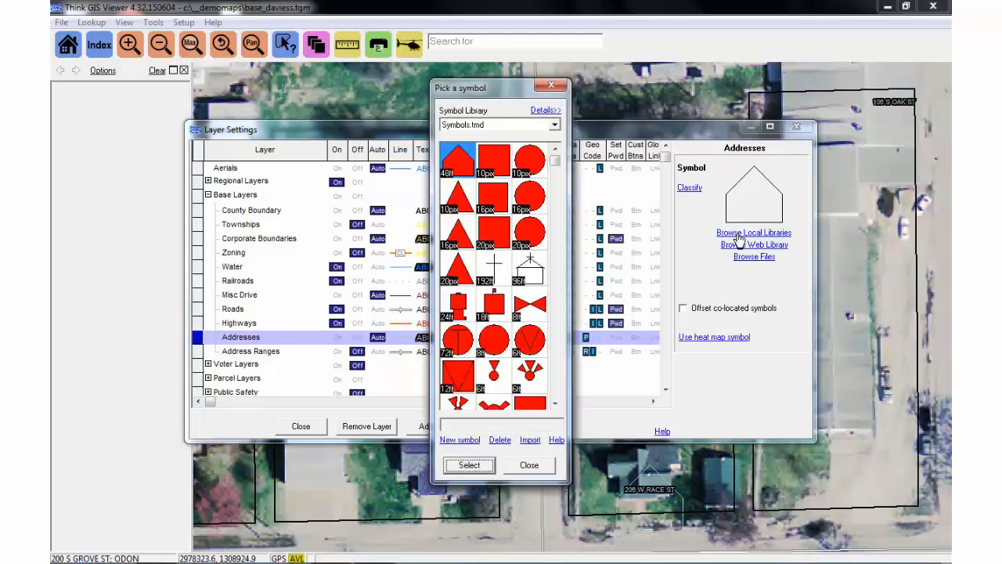
# Assign the 10 pix circle from the Symbols.tmd library to the Addresses layer and apply it to the map.
pyautogui.moveTo(555, 159)
pyautogui.mouseDown()
pyautogui.moveTo(556, 185)
pyautogui.moveTo(556, 156)
pyautogui.mouseUp()
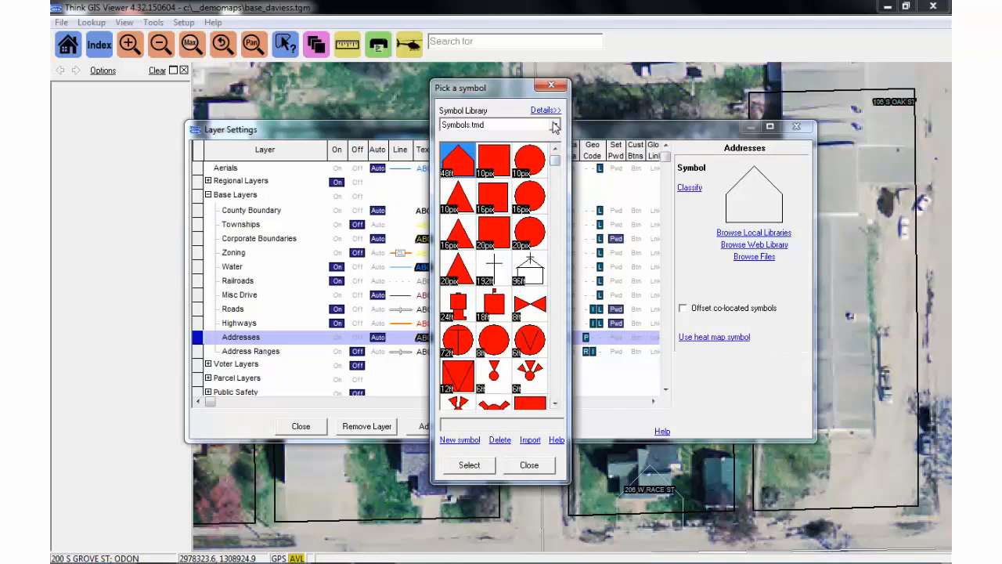
pyautogui.click(554, 126)
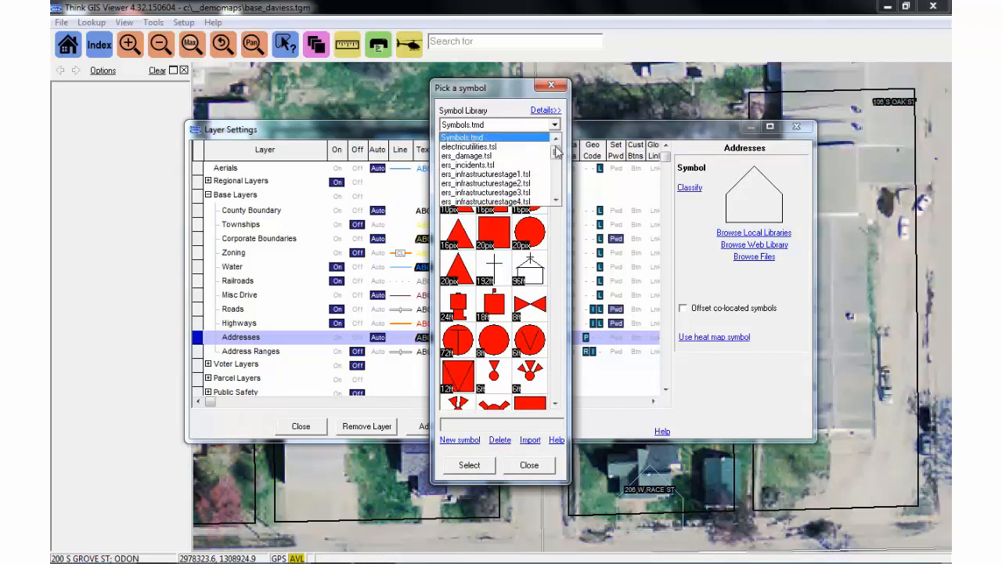
pyautogui.moveTo(555, 154)
pyautogui.mouseDown()
pyautogui.moveTo(557, 180)
pyautogui.moveTo(555, 145)
pyautogui.mouseUp()
pyautogui.click(569, 205)
pyautogui.click(527, 159)
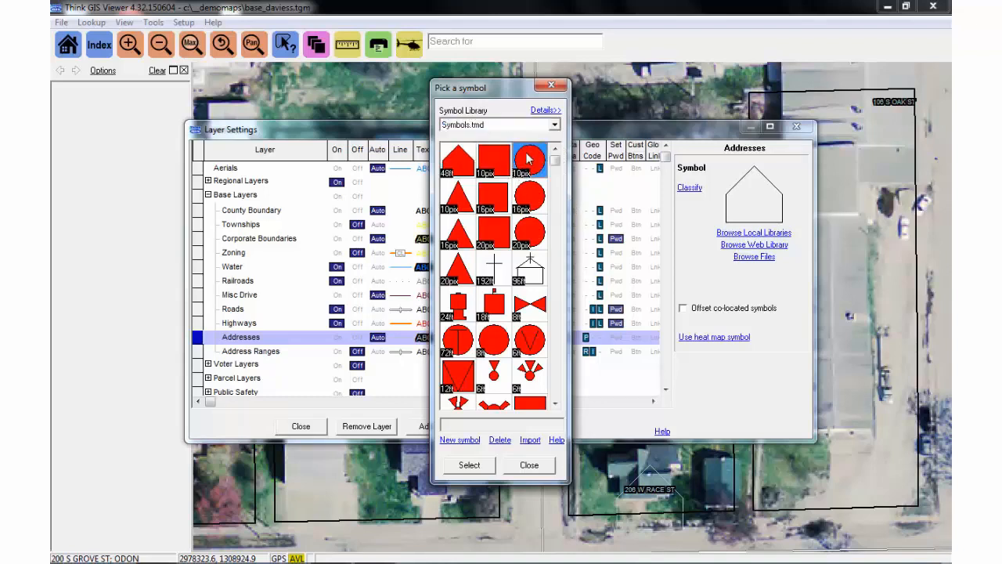
pyautogui.click(469, 465)
pyautogui.click(300, 425)
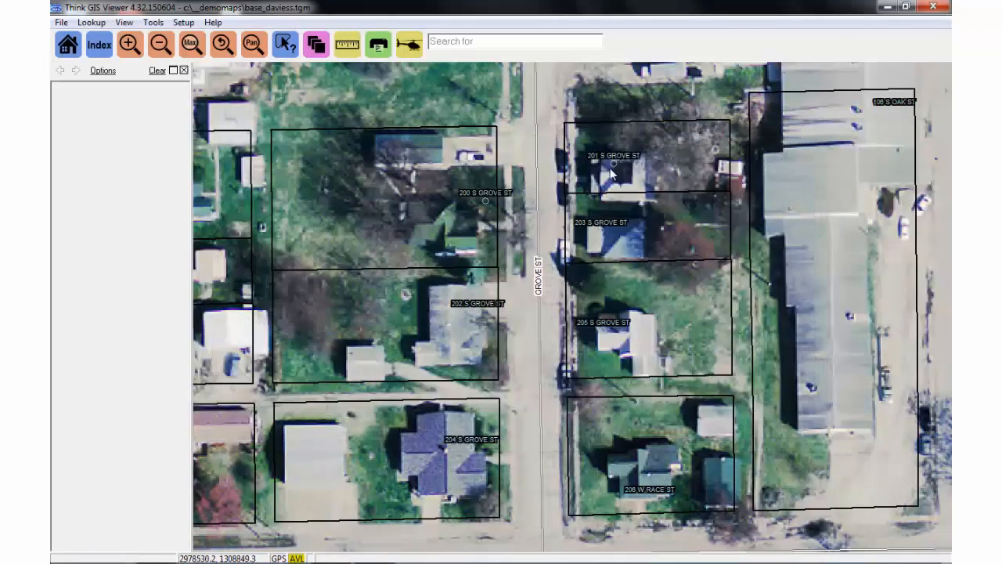
# Examine the Addresses symbols at wider map scales and the Hydrants symbols in the downtown street grid.
pyautogui.click(160, 44)
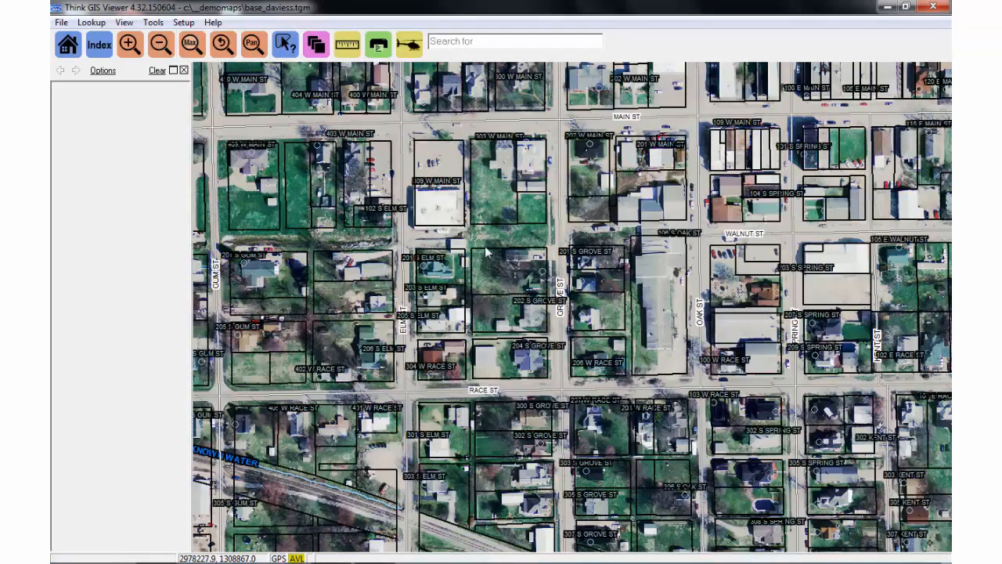
pyautogui.click(161, 46)
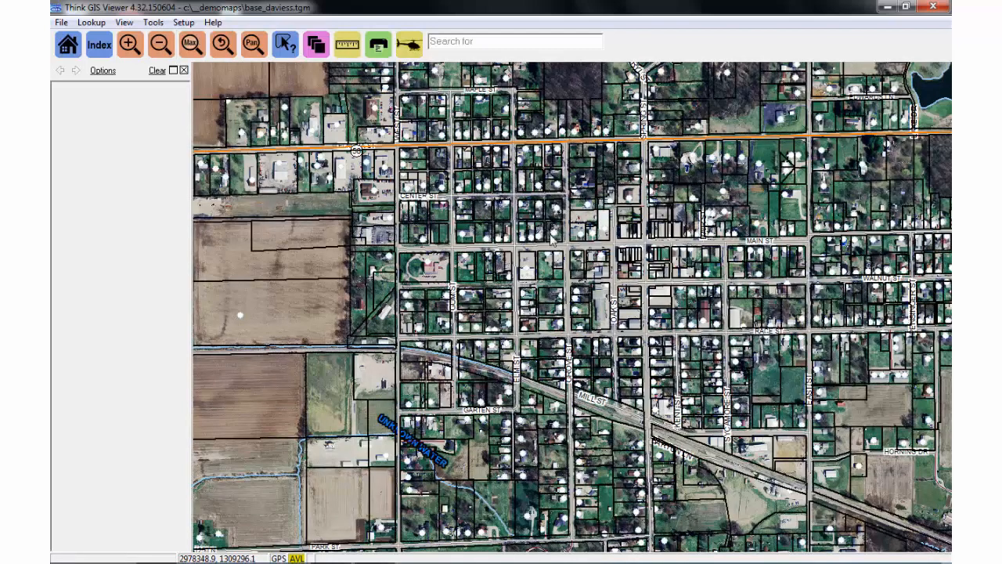
pyautogui.click(193, 47)
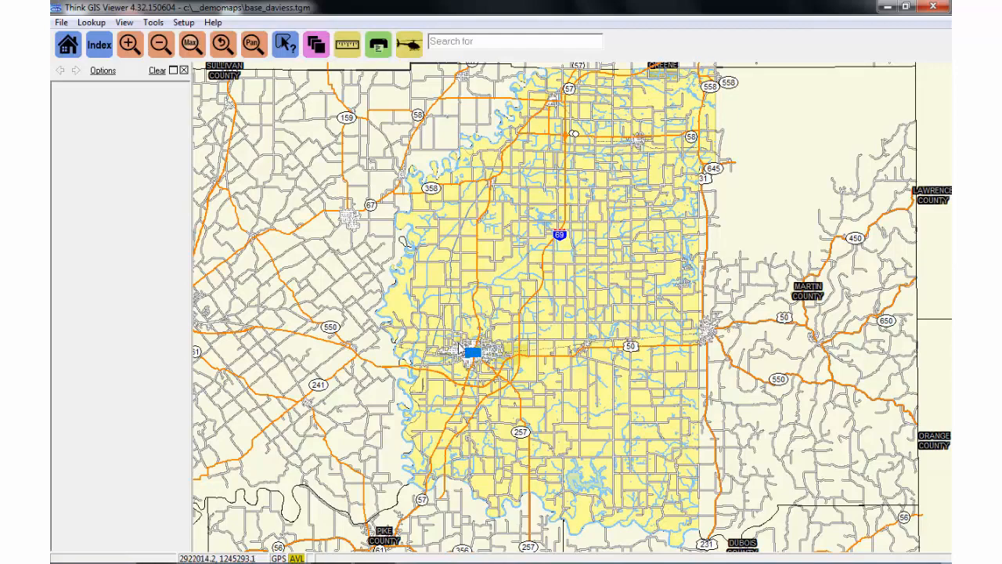
pyautogui.click(477, 363)
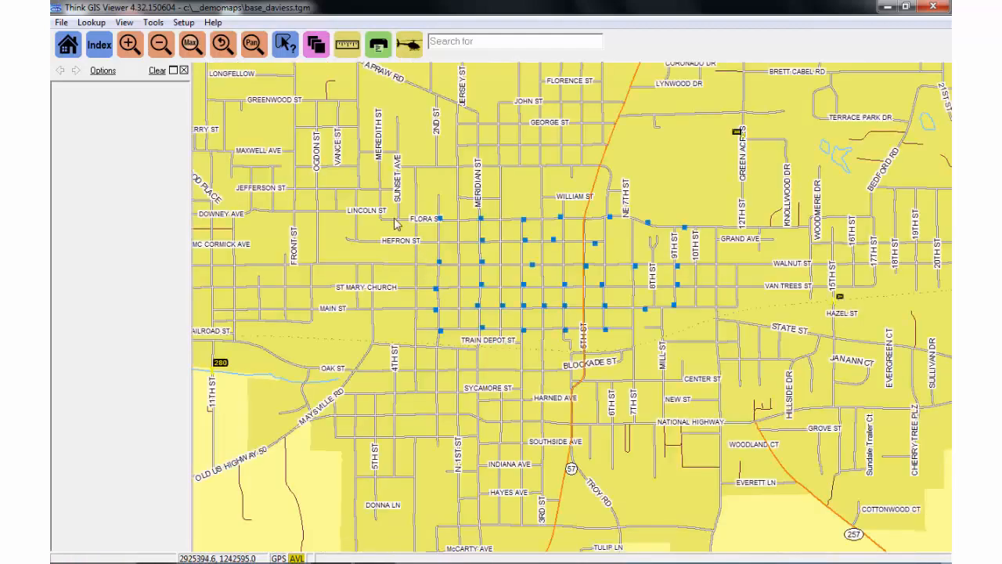
pyautogui.moveTo(725, 384); pyautogui.dragTo(707, 362)
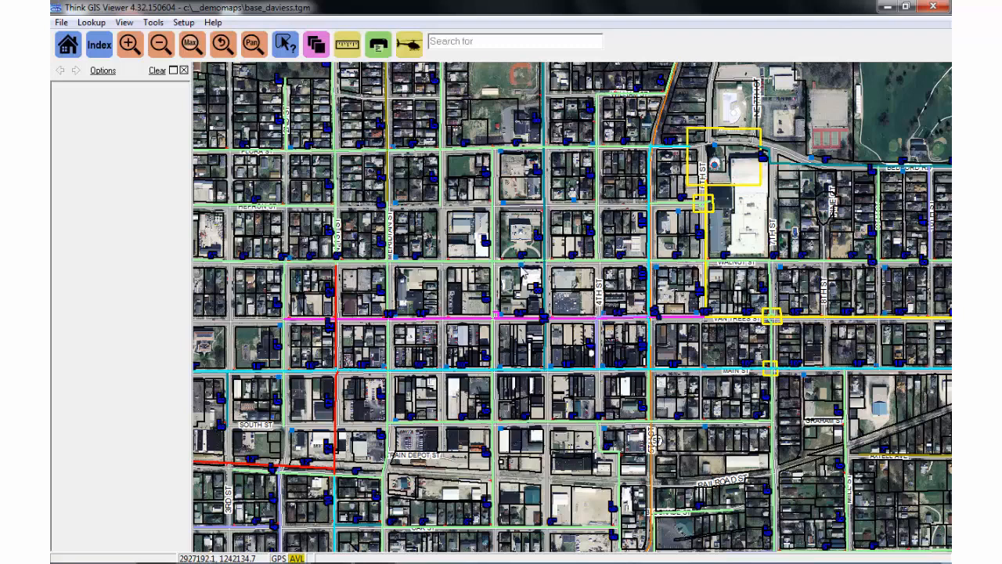
# Open the local symbol libraries for the Hydrants layer in Public Safety.
pyautogui.click(316, 44)
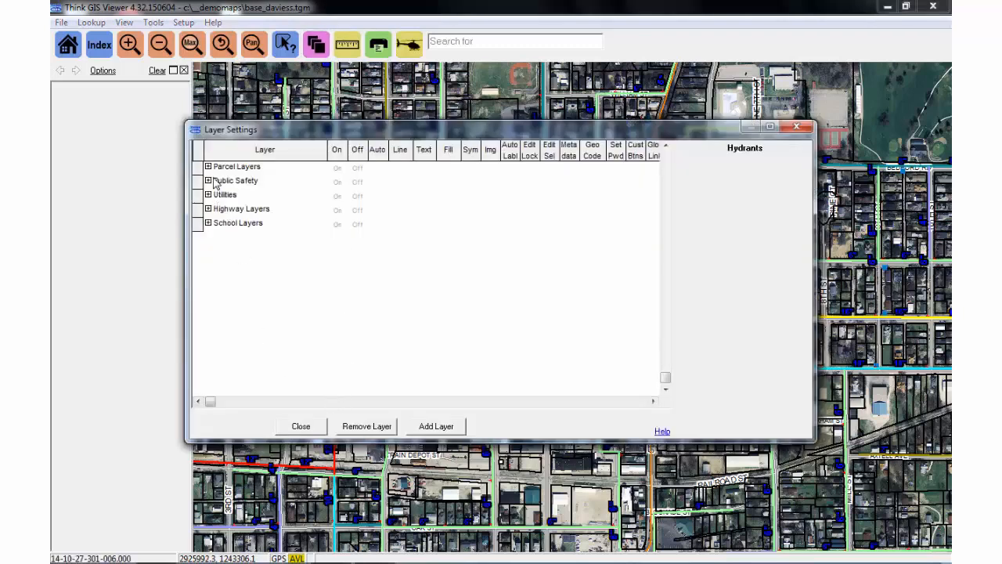
pyautogui.doubleClick(216, 182)
pyautogui.click(235, 323)
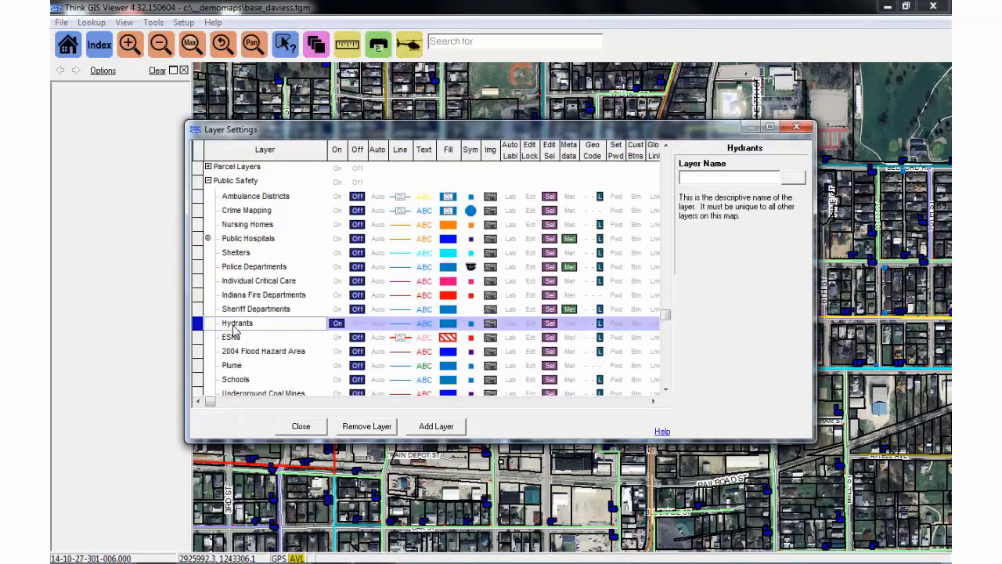
pyautogui.click(471, 324)
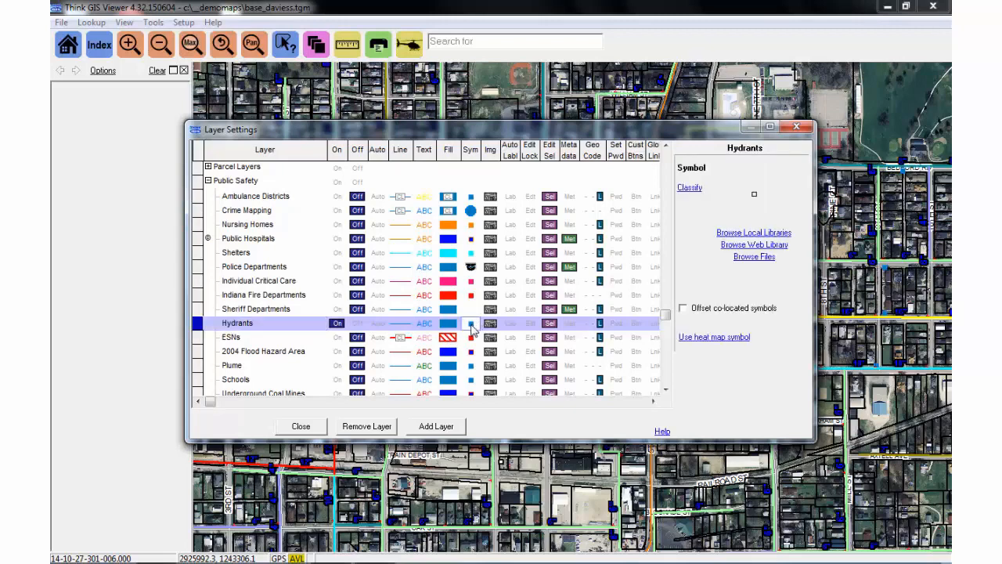
pyautogui.click(767, 238)
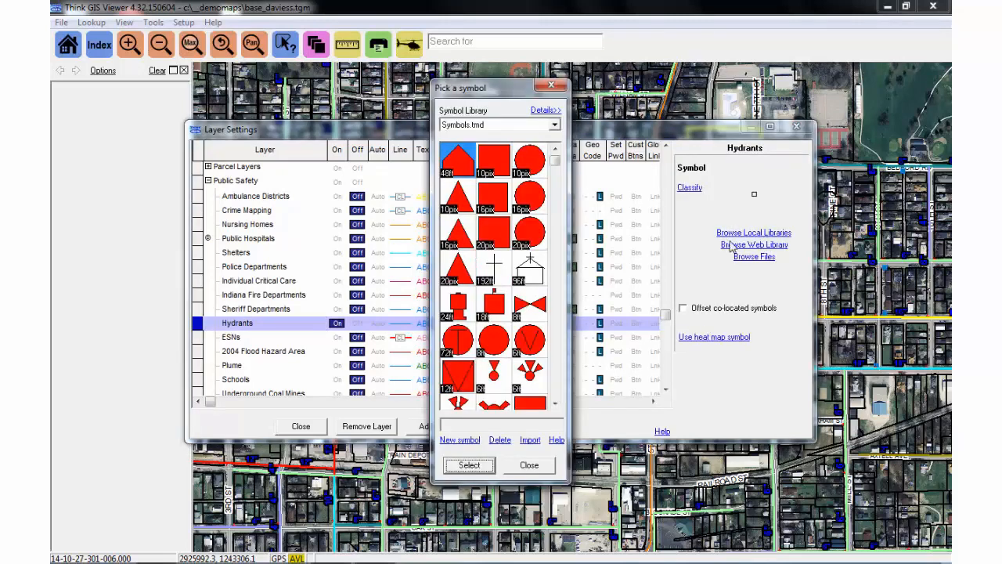
# Assign the hydrant red symbol from the firehydrants.tsl library to the Hydrants layer and apply it to the map.
pyautogui.click(554, 126)
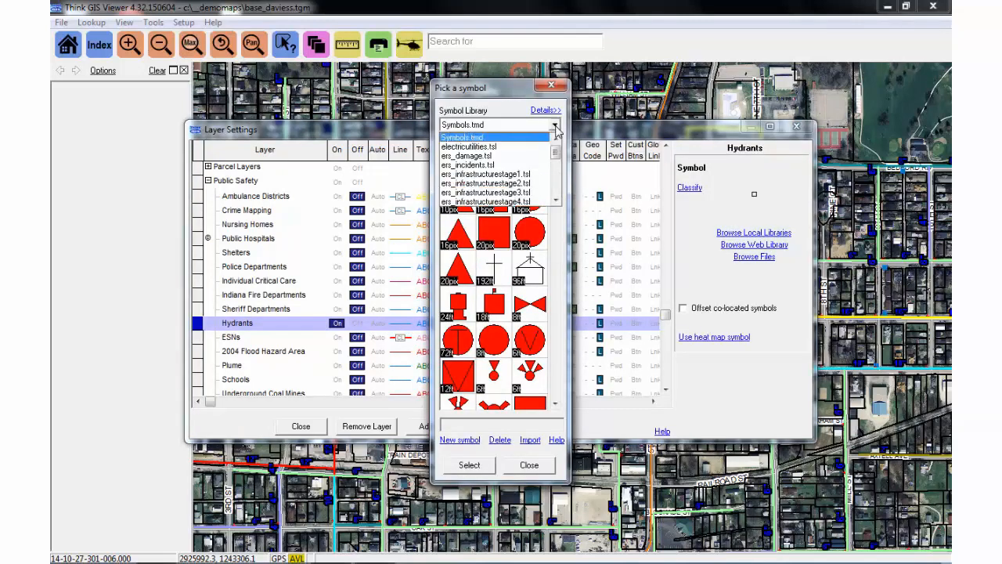
pyautogui.scroll(-2, 556, 165)
pyautogui.scroll(-1, 555, 161)
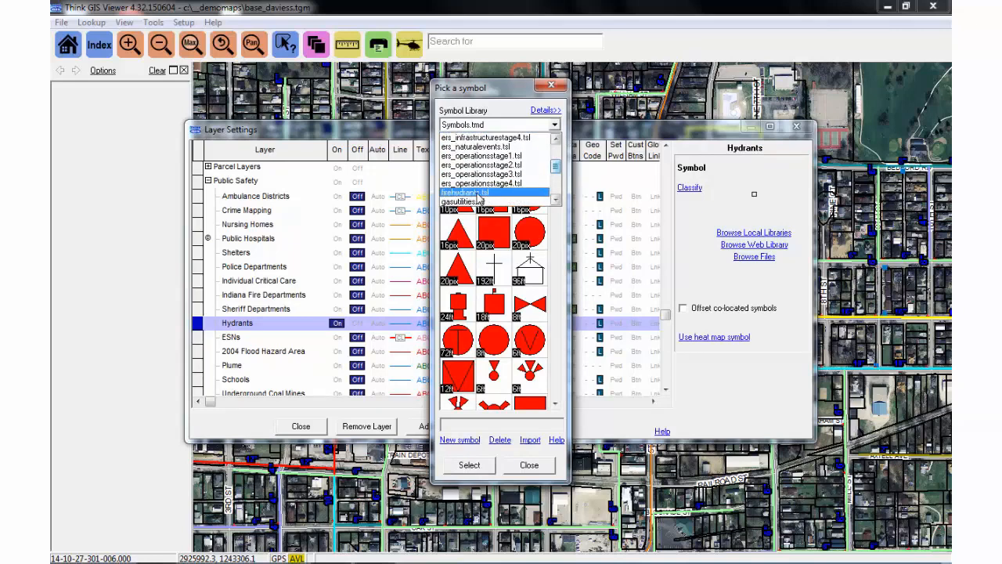
pyautogui.click(479, 193)
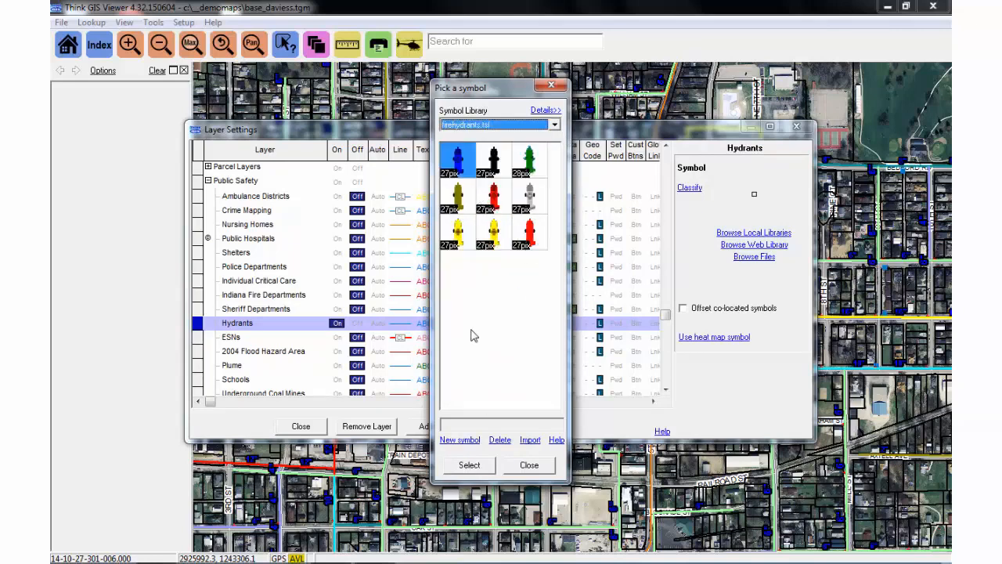
pyautogui.click(493, 199)
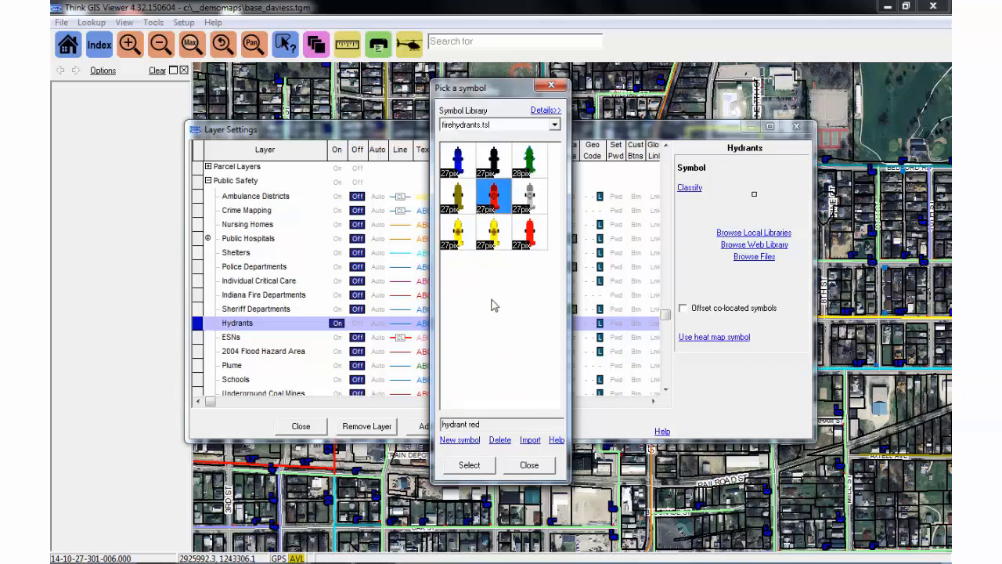
pyautogui.click(469, 465)
pyautogui.click(301, 425)
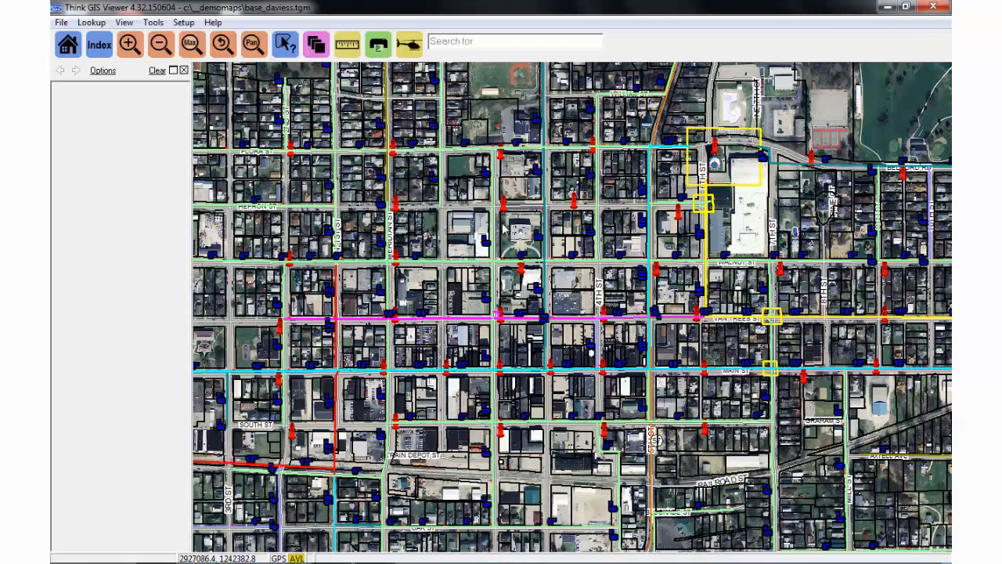
# Classify the Hydrants symbols by unique values of the Line Size field, using Auto Setup.
pyautogui.click(316, 45)
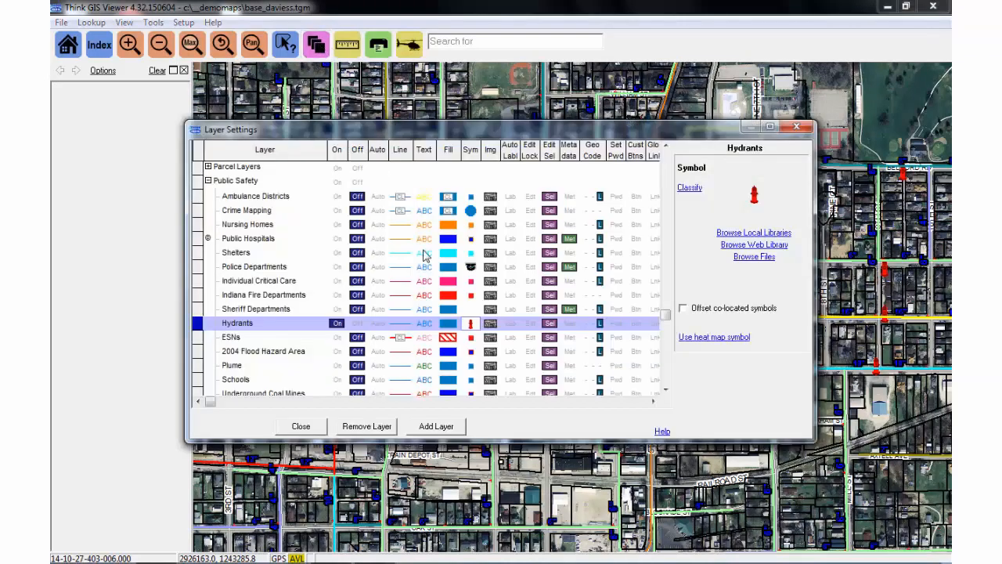
pyautogui.click(685, 188)
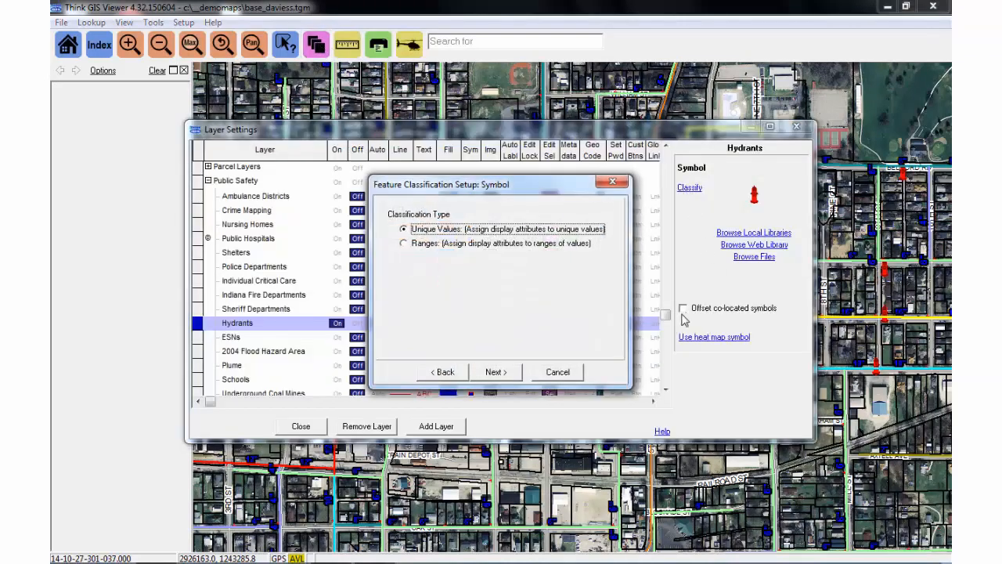
pyautogui.click(496, 371)
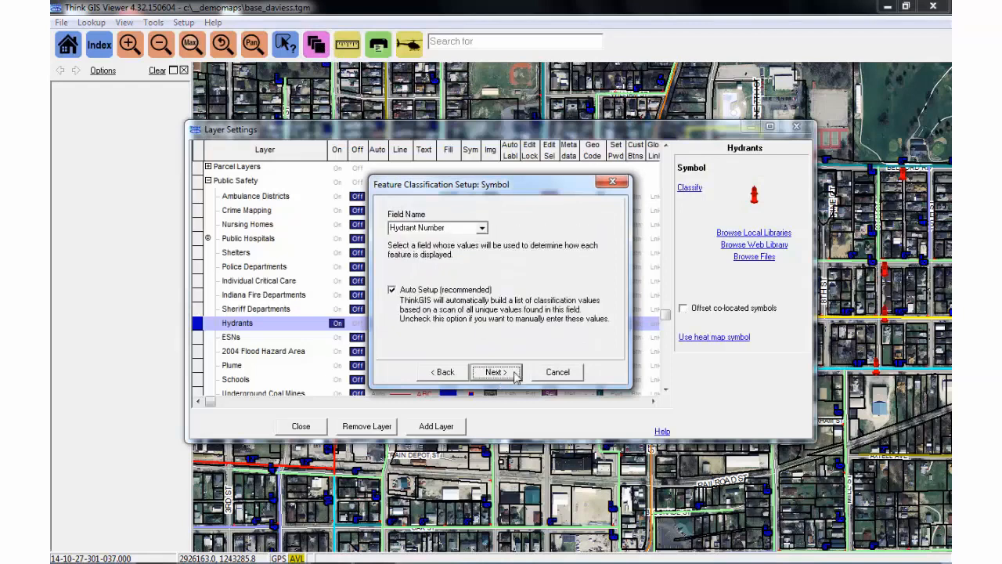
pyautogui.click(482, 227)
pyautogui.click(435, 251)
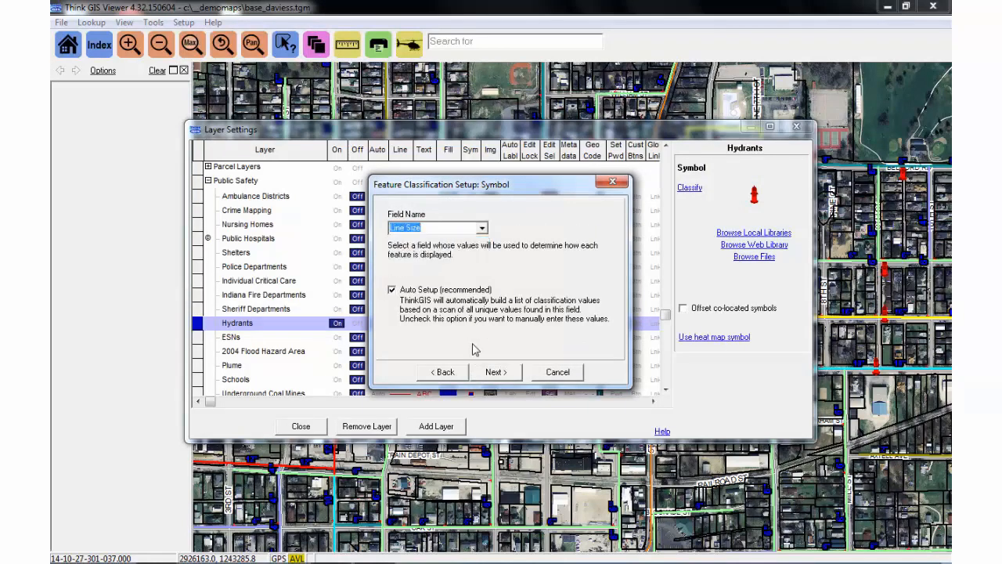
pyautogui.click(496, 372)
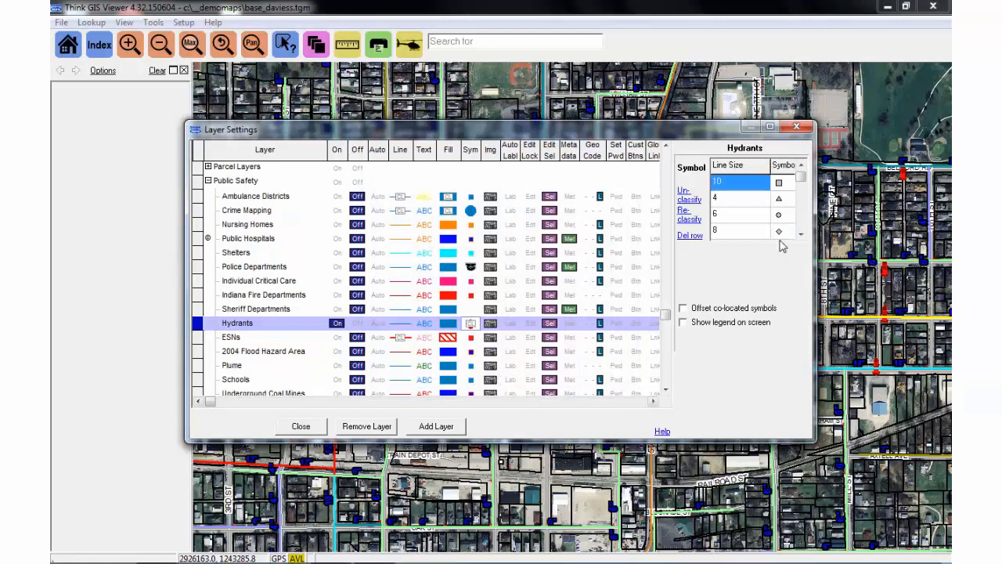
# Assign the hydrant red symbol to line size 10 and the olive hydrant orange symbol to line size 4.
pyautogui.click(780, 184)
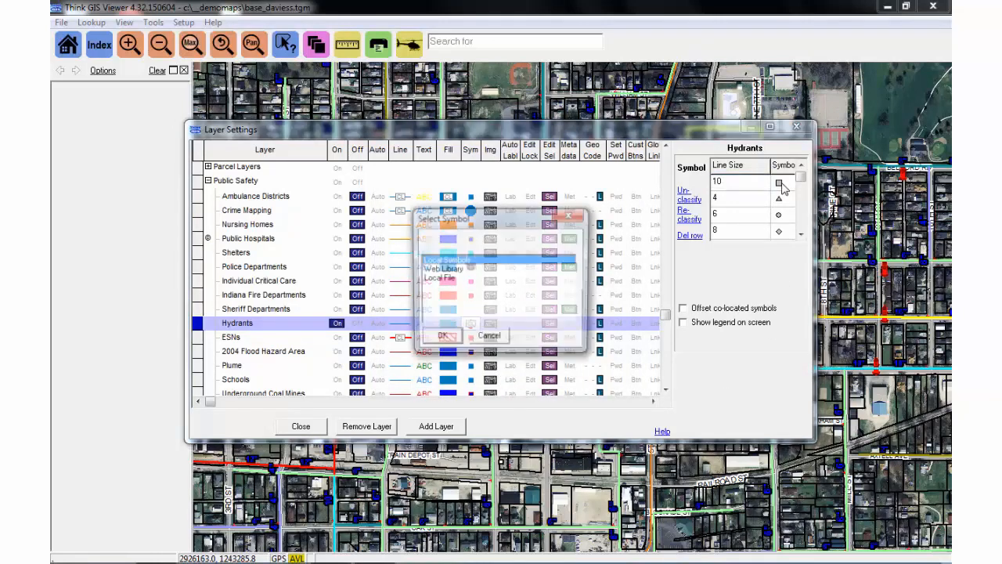
pyautogui.click(438, 337)
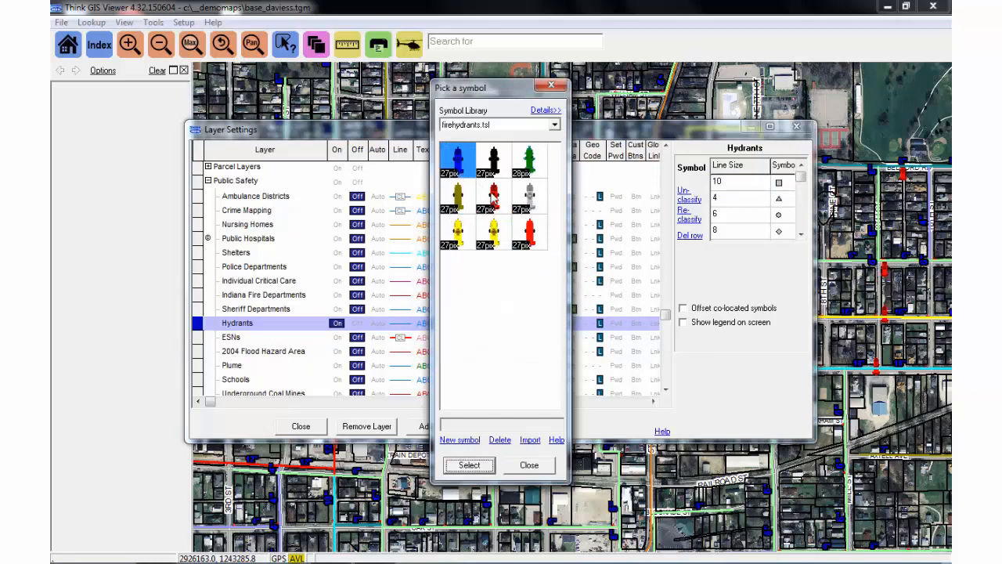
pyautogui.click(495, 201)
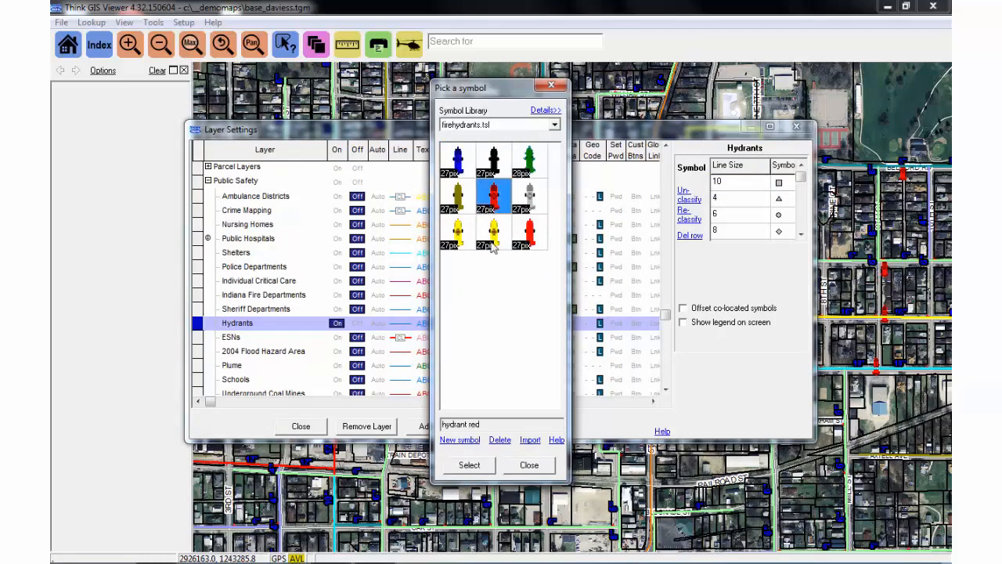
pyautogui.click(471, 464)
pyautogui.click(779, 200)
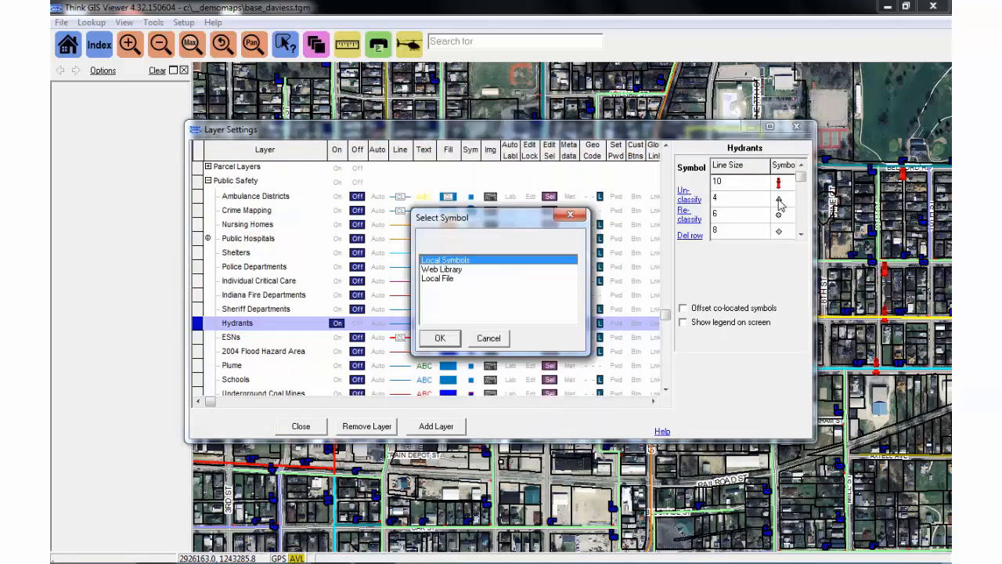
pyautogui.click(430, 341)
pyautogui.click(454, 205)
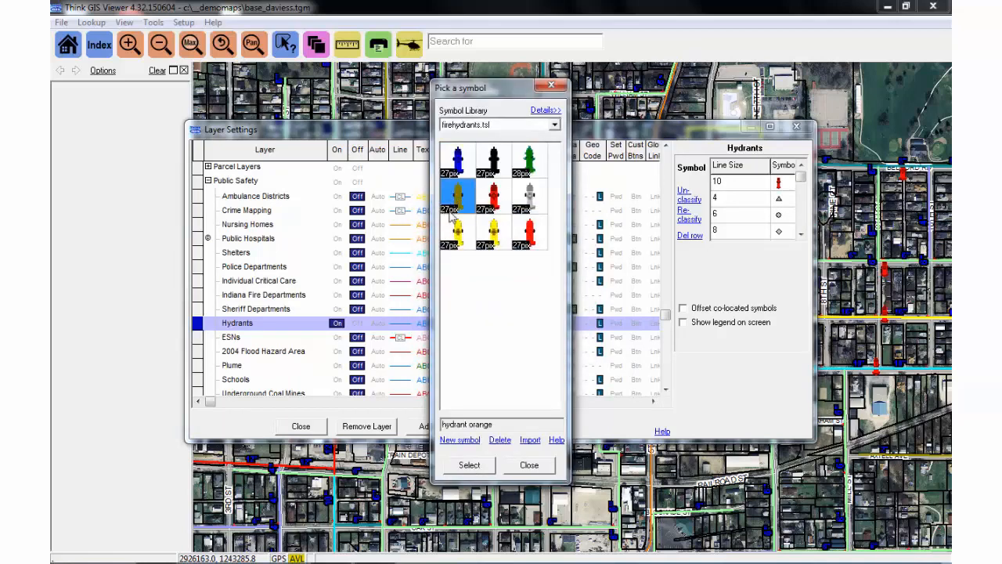
pyautogui.click(470, 465)
# Assign the hydrant green symbol to line size 6 and a yellow hydrant symbol to line size 8, and apply the classification to the map.
pyautogui.click(779, 214)
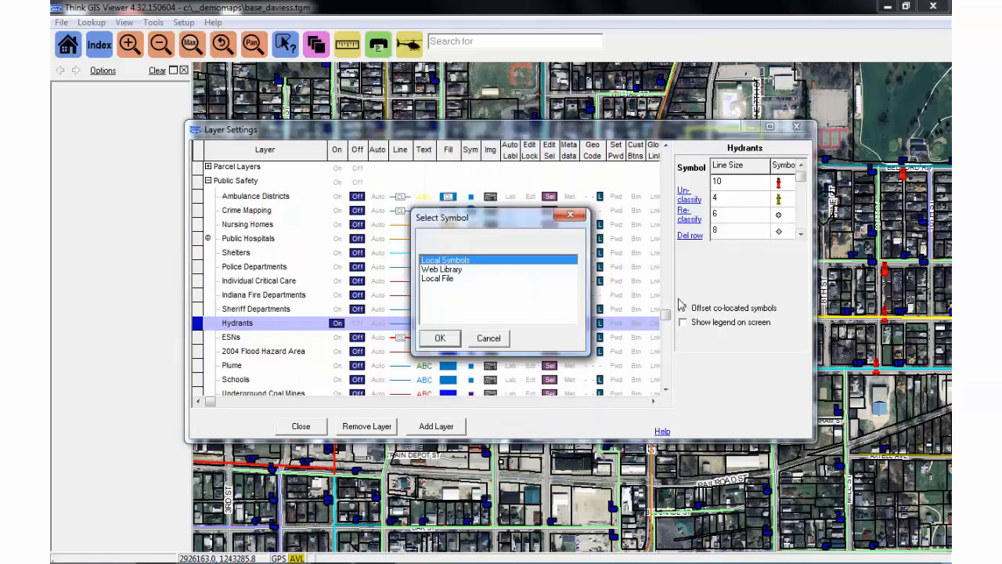
pyautogui.click(439, 337)
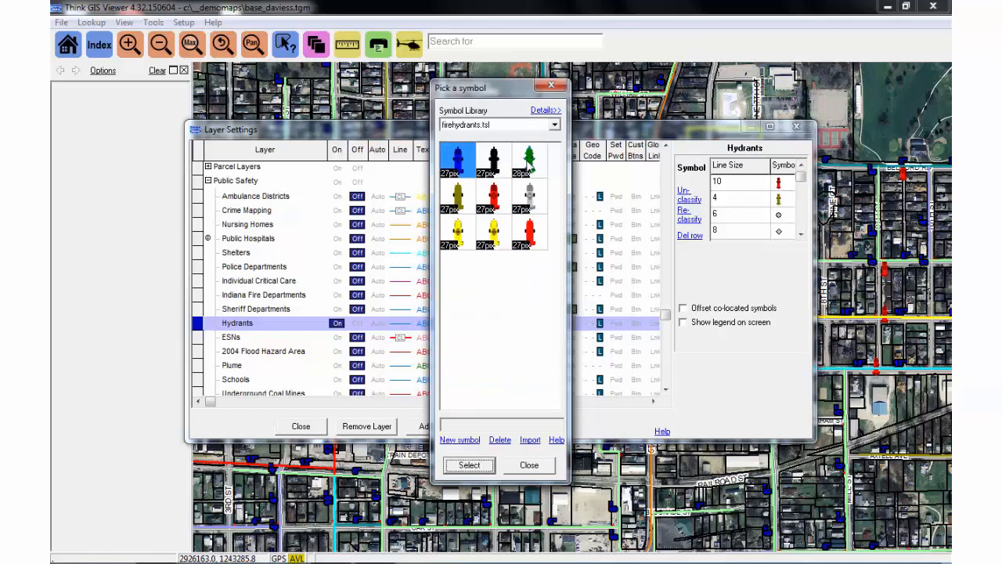
pyautogui.click(530, 162)
pyautogui.click(469, 465)
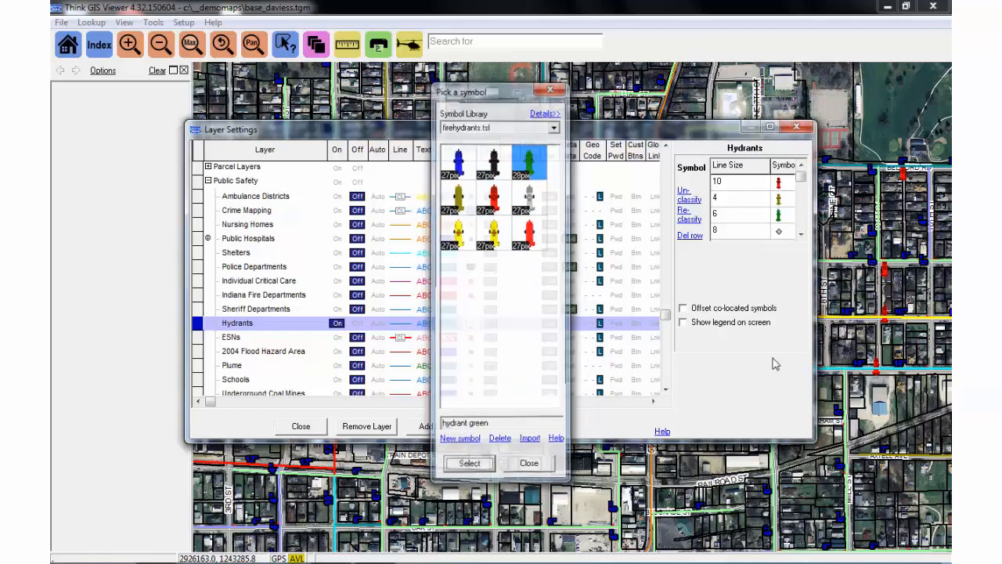
pyautogui.click(779, 230)
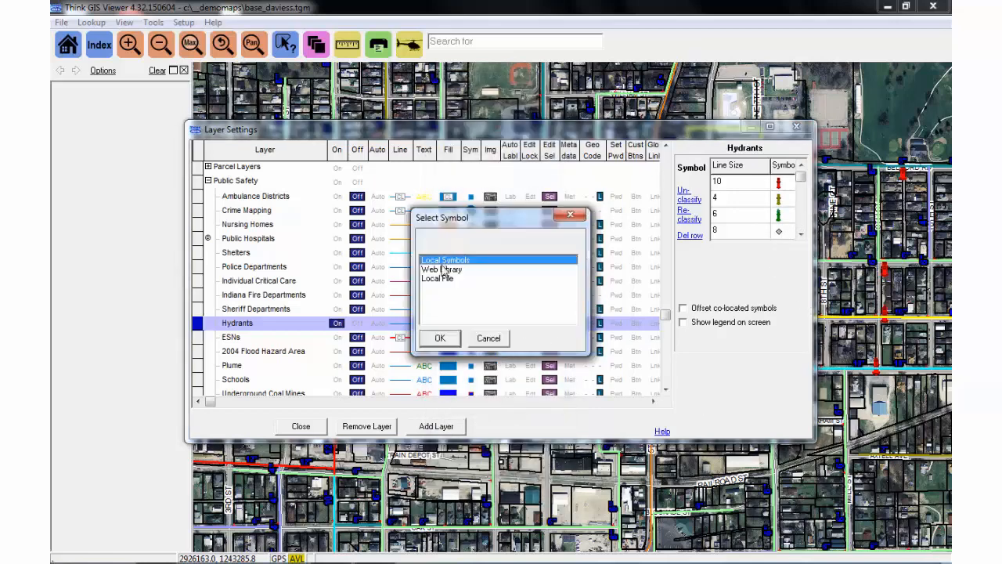
pyautogui.click(439, 337)
pyautogui.click(458, 235)
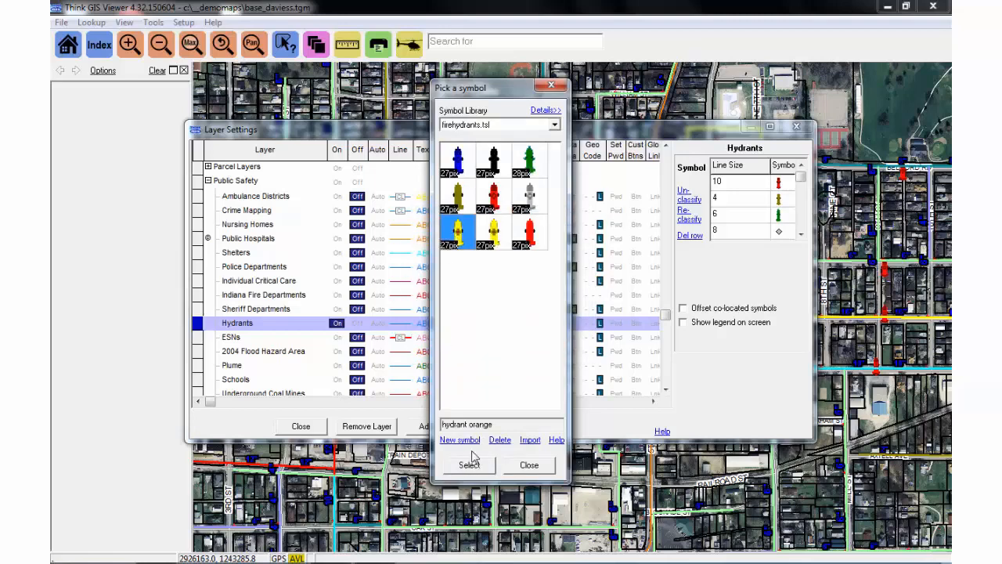
pyautogui.click(470, 465)
pyautogui.moveTo(803, 182); pyautogui.dragTo(801, 226)
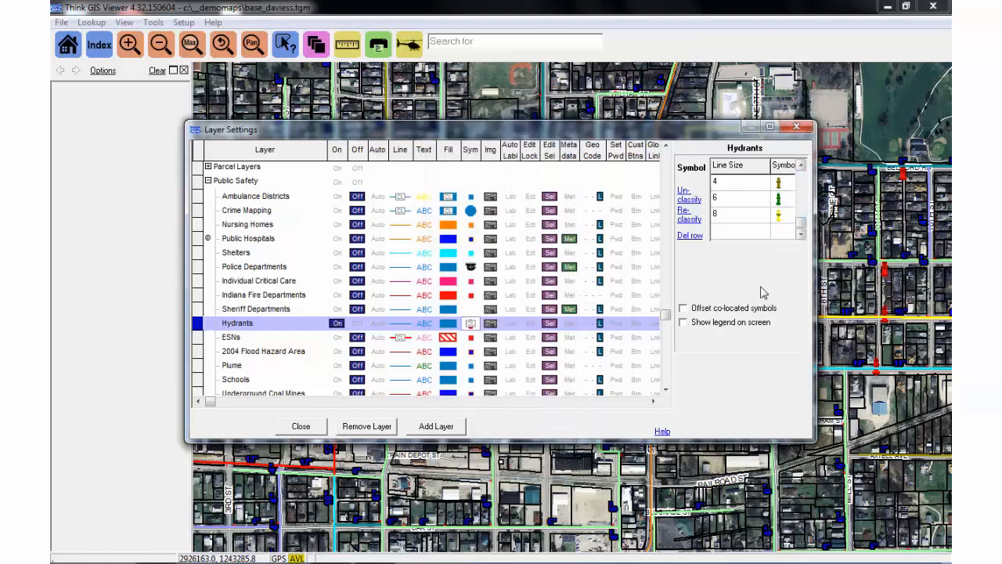
pyautogui.click(299, 426)
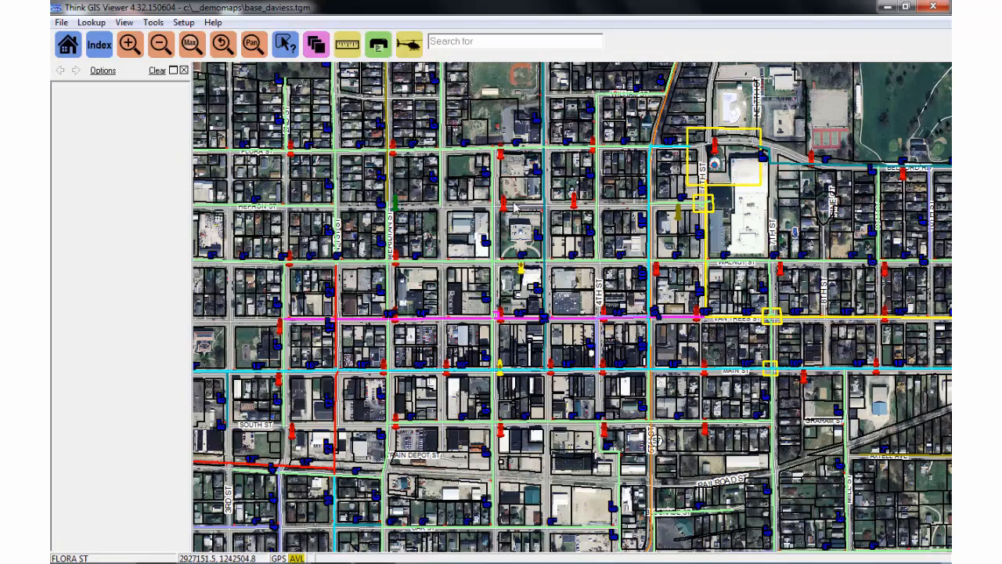
# Inspect the attributes of a red hydrant on Hefron St and the school point south of National Highway, and clear the details.
pyautogui.click(504, 205)
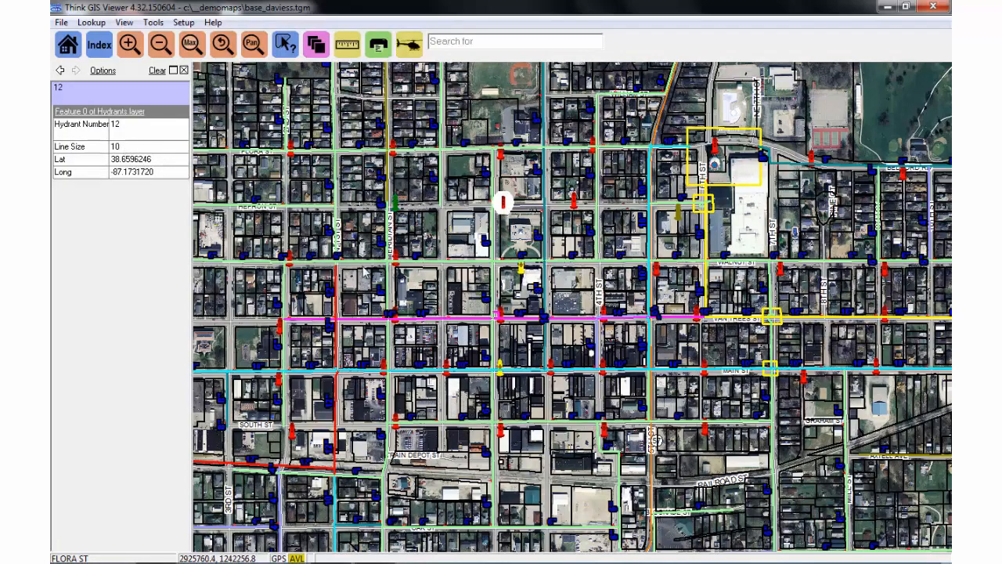
pyautogui.scroll(1, 505, 283)
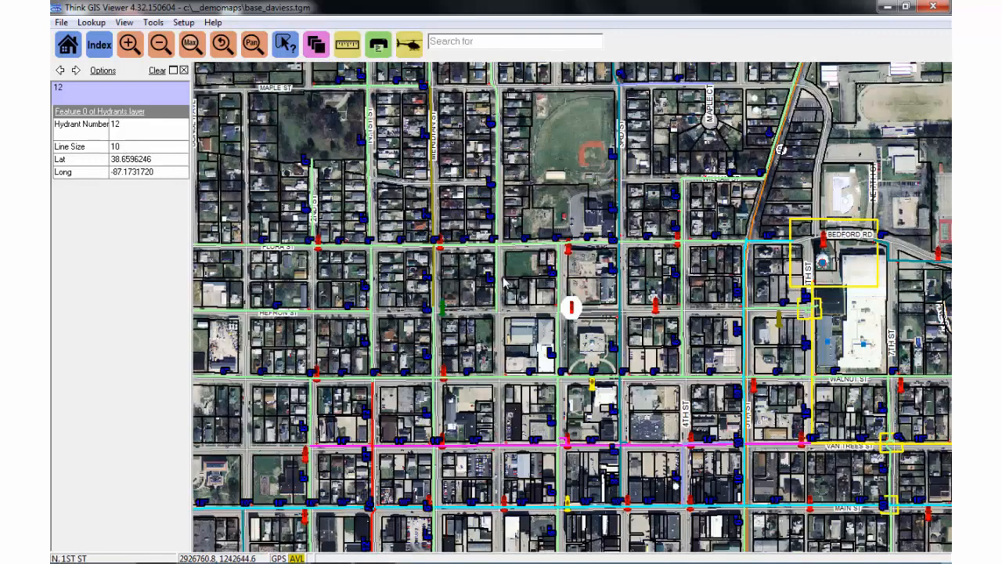
pyautogui.scroll(-1, 507, 283)
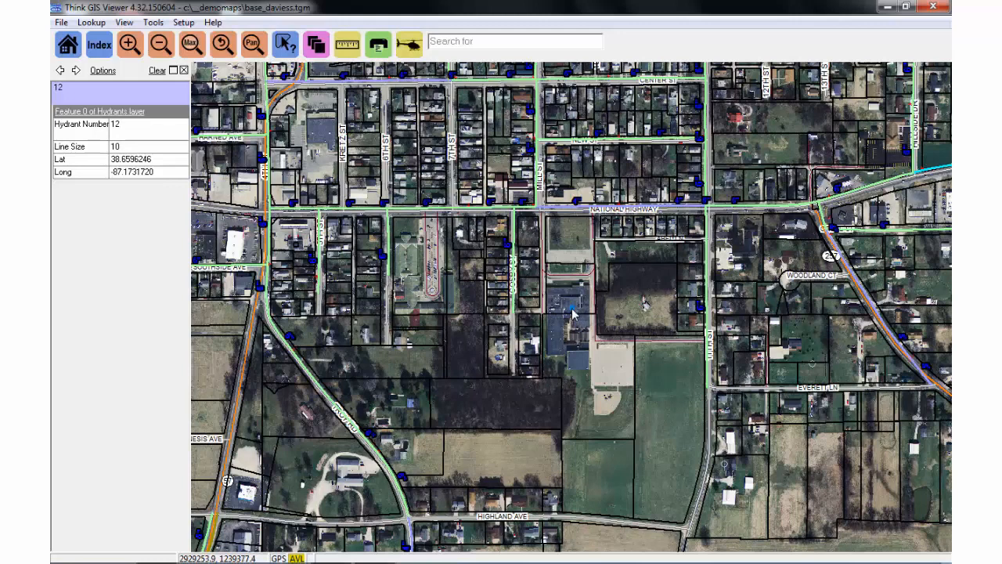
pyautogui.click(573, 313)
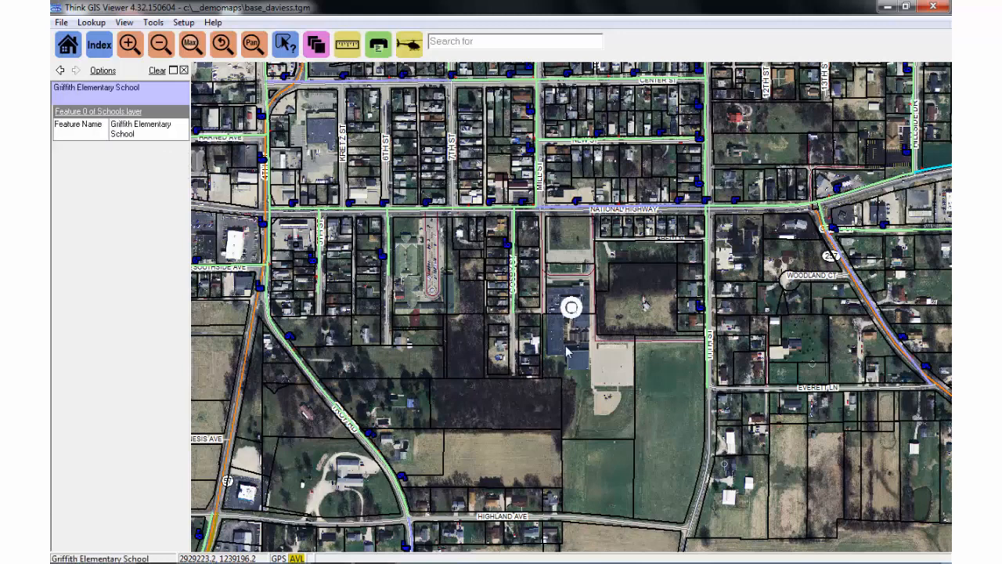
pyautogui.click(157, 71)
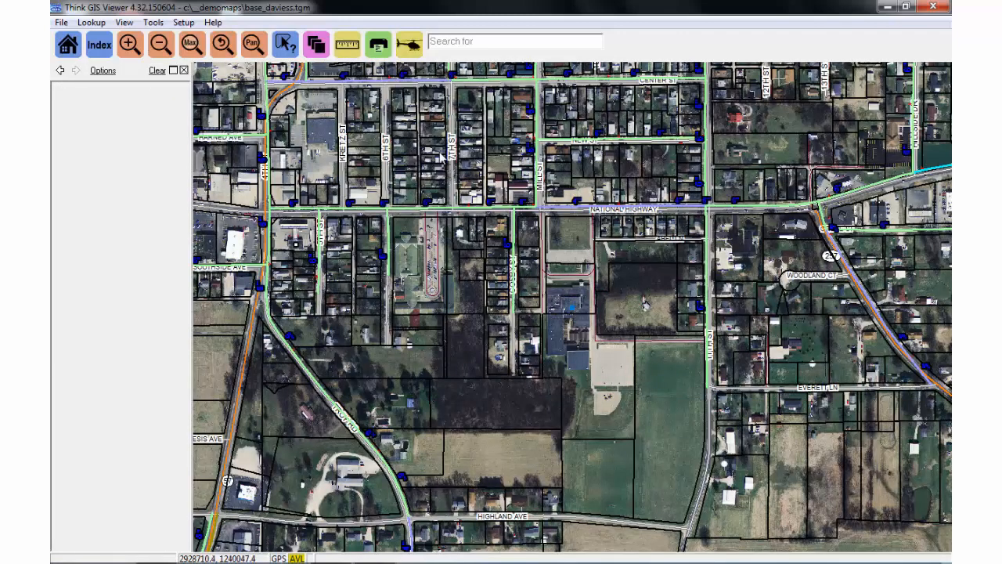
# Change the Schools layer symbol to School.sym from the mapsymbols folder of the web library and apply it to the map.
pyautogui.click(316, 45)
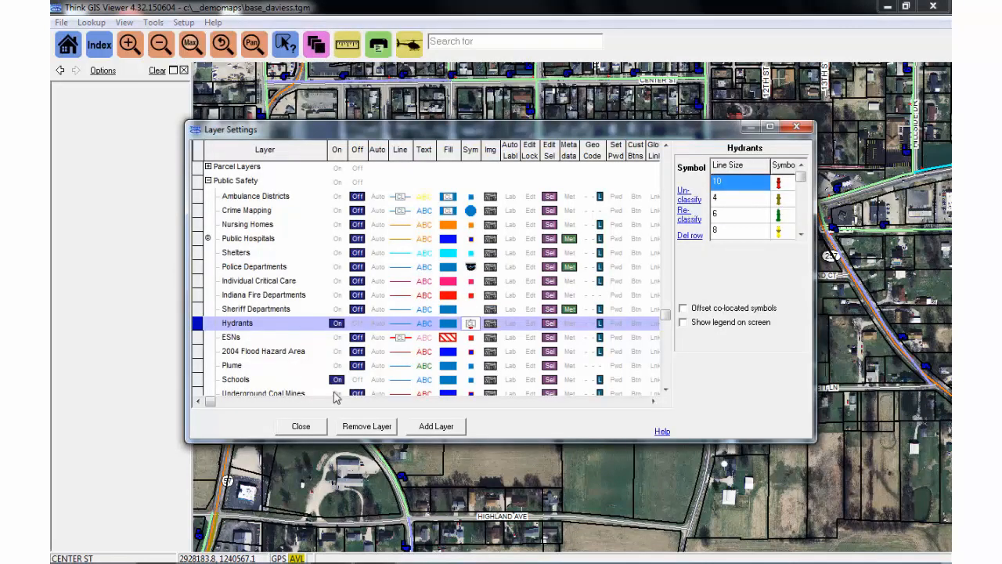
pyautogui.click(472, 380)
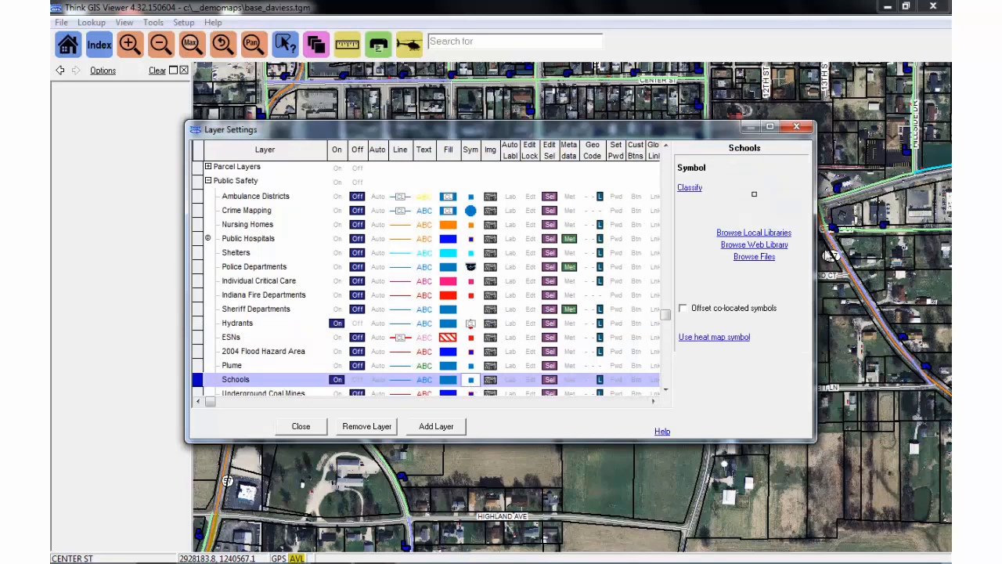
pyautogui.click(783, 245)
pyautogui.press('Down')
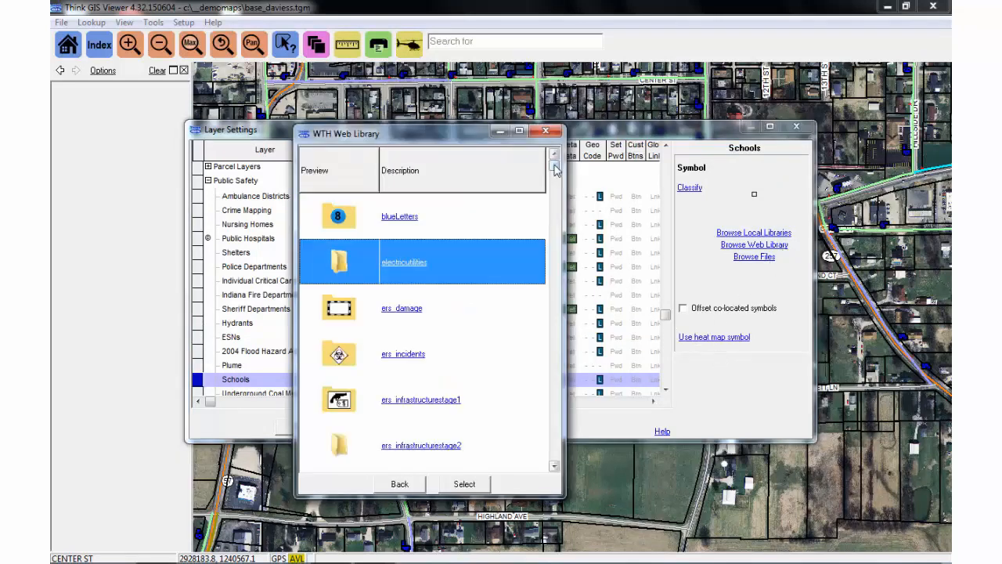
pyautogui.moveTo(554, 172); pyautogui.dragTo(545, 340)
pyautogui.click(396, 356)
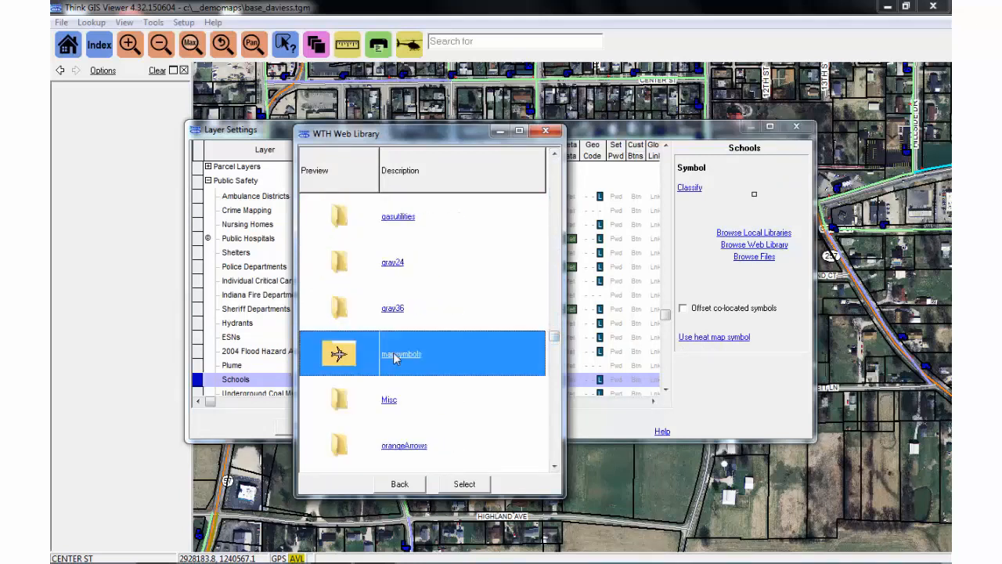
pyautogui.click(467, 485)
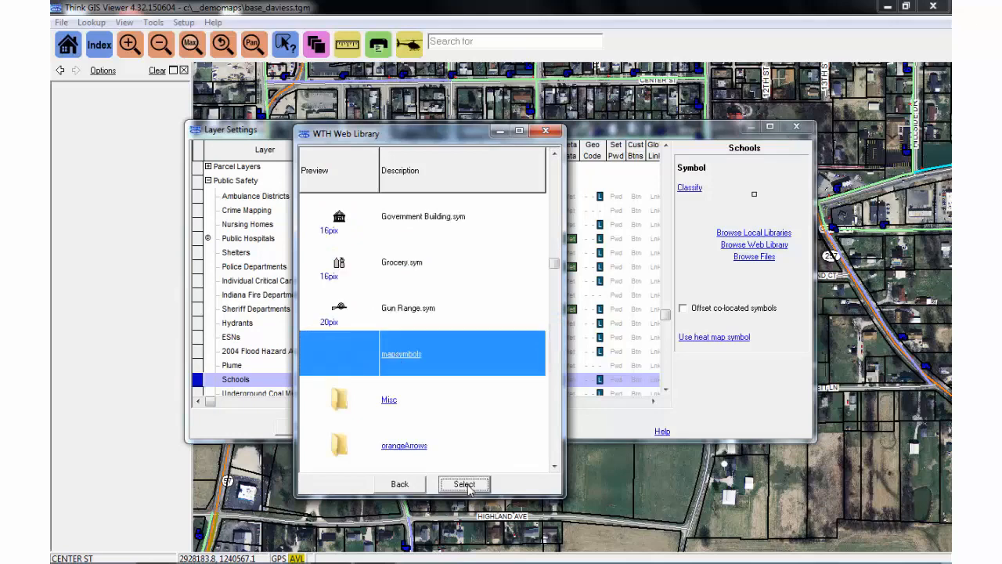
pyautogui.moveTo(553, 164); pyautogui.dragTo(555, 415)
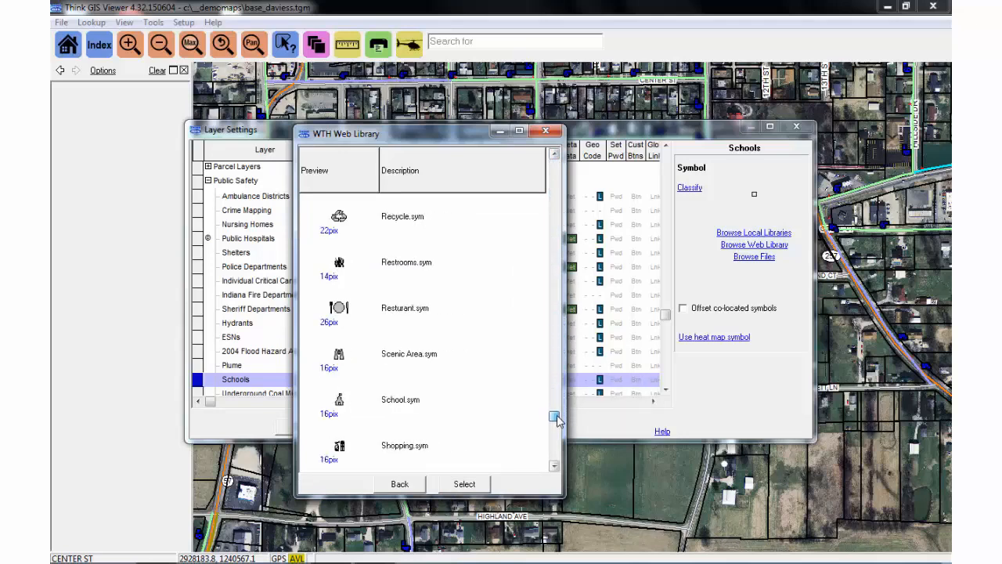
pyautogui.click(407, 402)
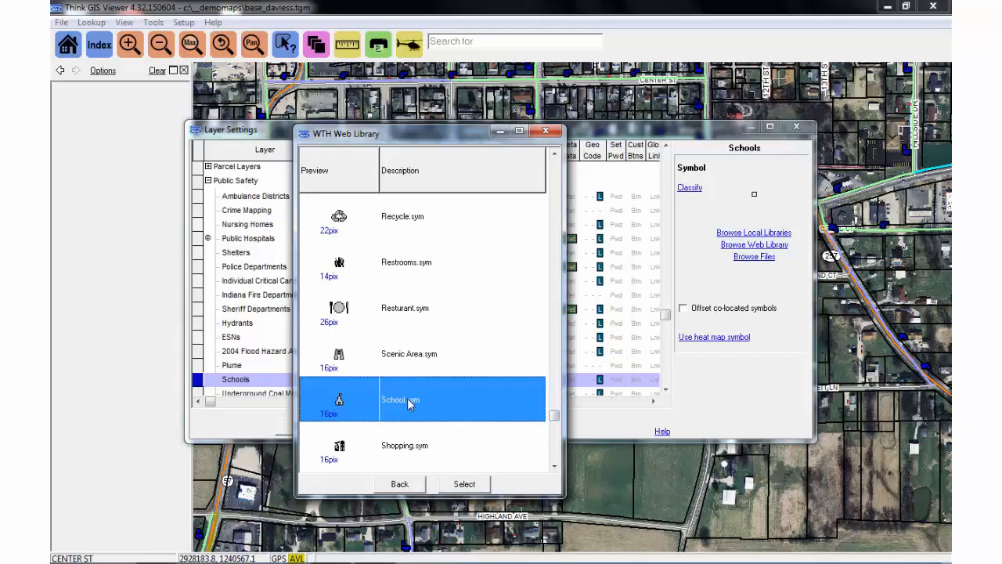
pyautogui.click(456, 486)
pyautogui.click(299, 427)
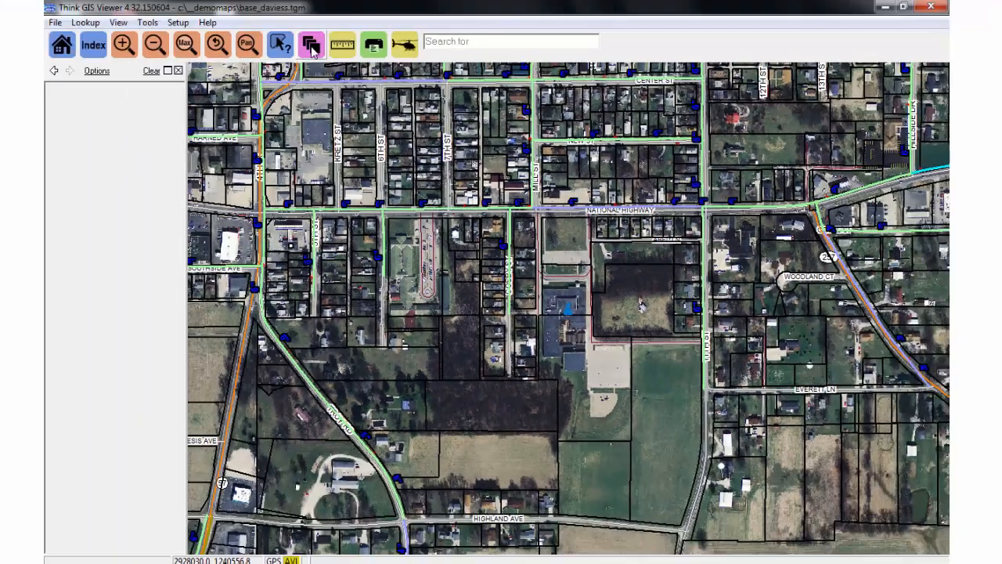
# Set the Schools layer's fill color to bright green and apply it to the map.
pyautogui.click(311, 43)
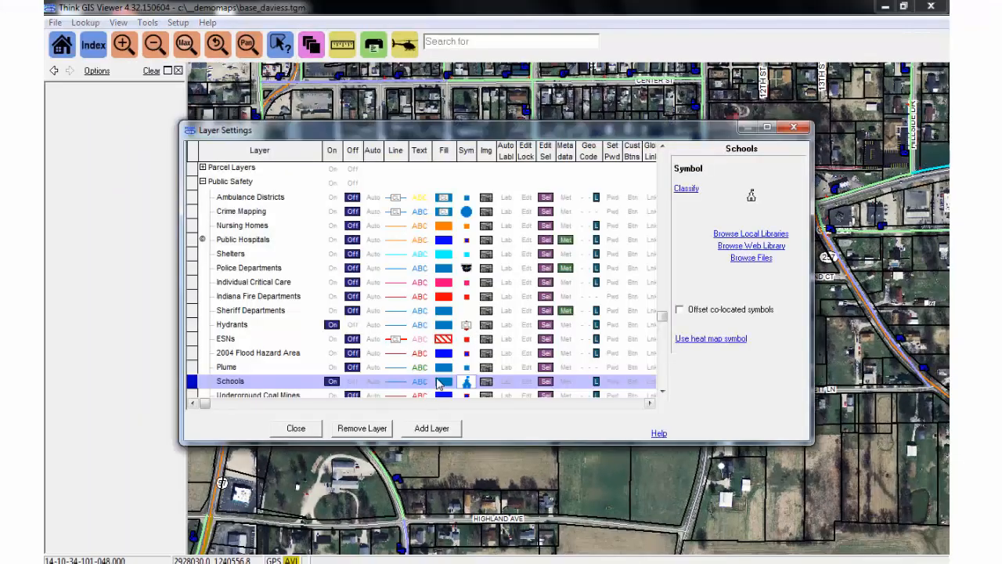
pyautogui.click(443, 382)
pyautogui.click(396, 382)
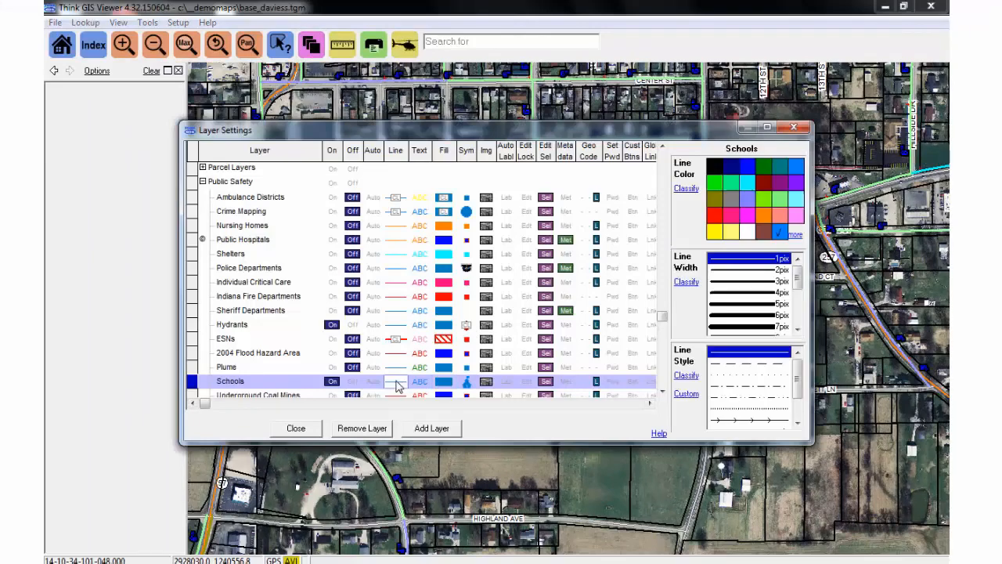
pyautogui.click(443, 388)
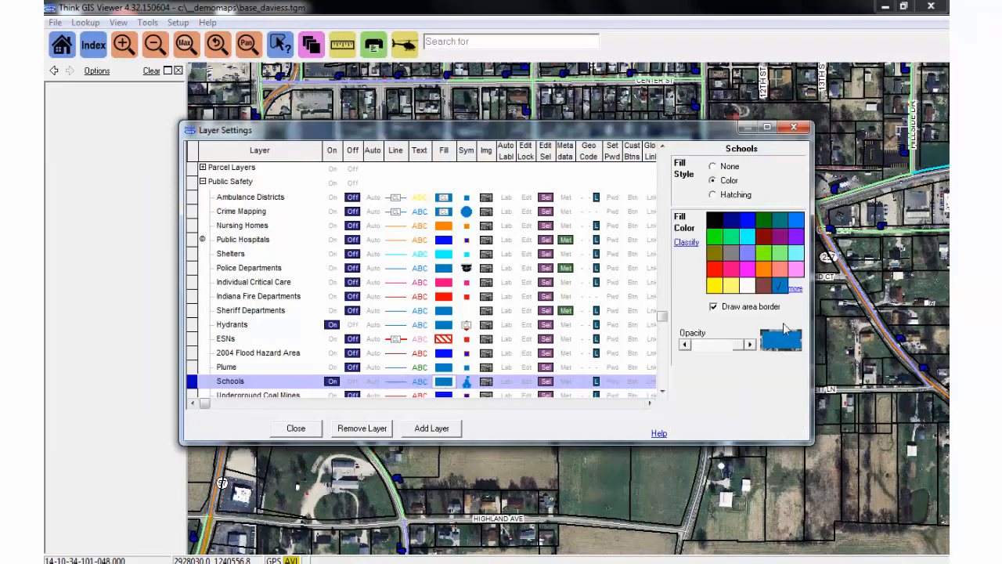
pyautogui.click(714, 238)
pyautogui.click(296, 428)
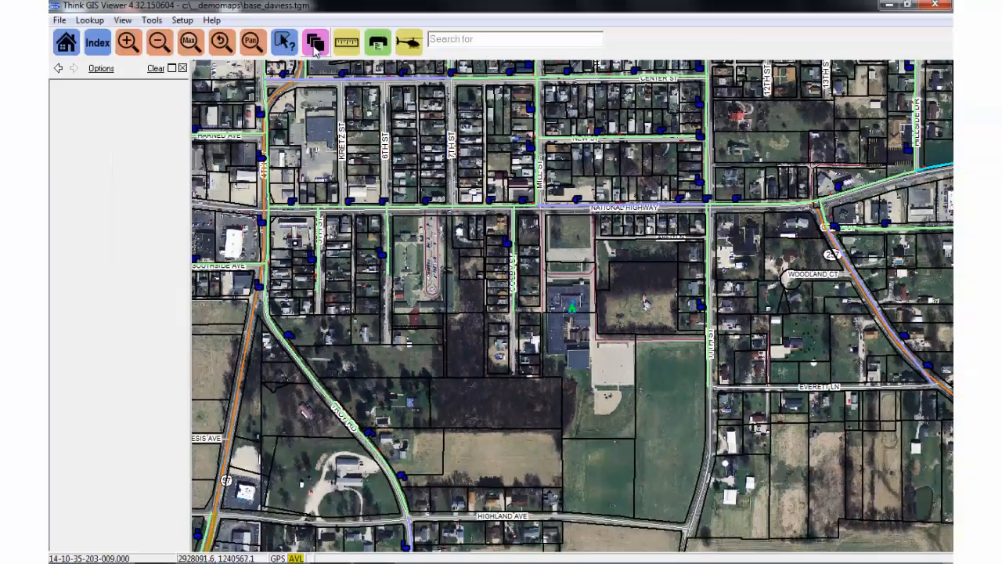
# Replace the Schools symbol with the image file f.bmp from the ThinkGIS folder.
pyautogui.click(316, 45)
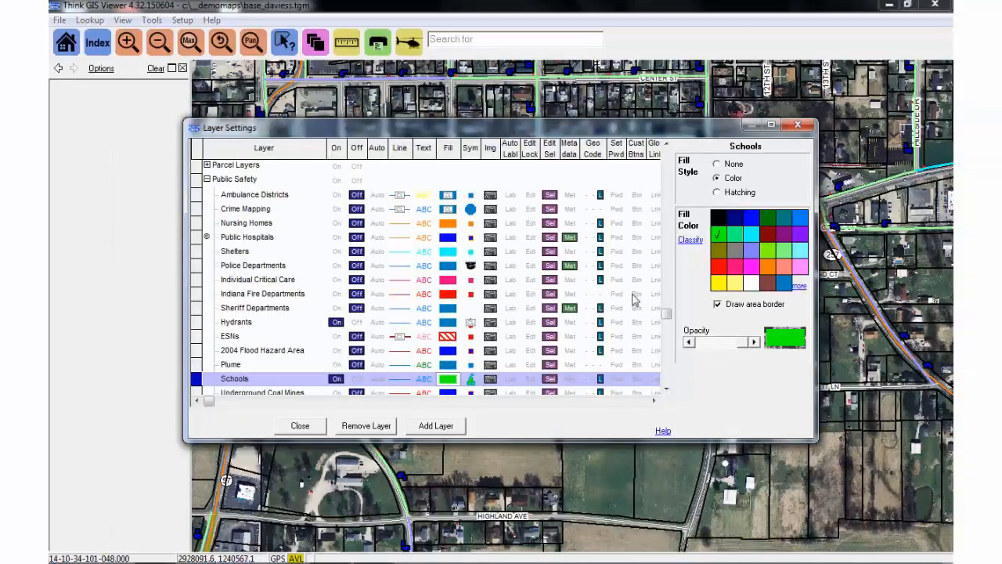
pyautogui.click(471, 381)
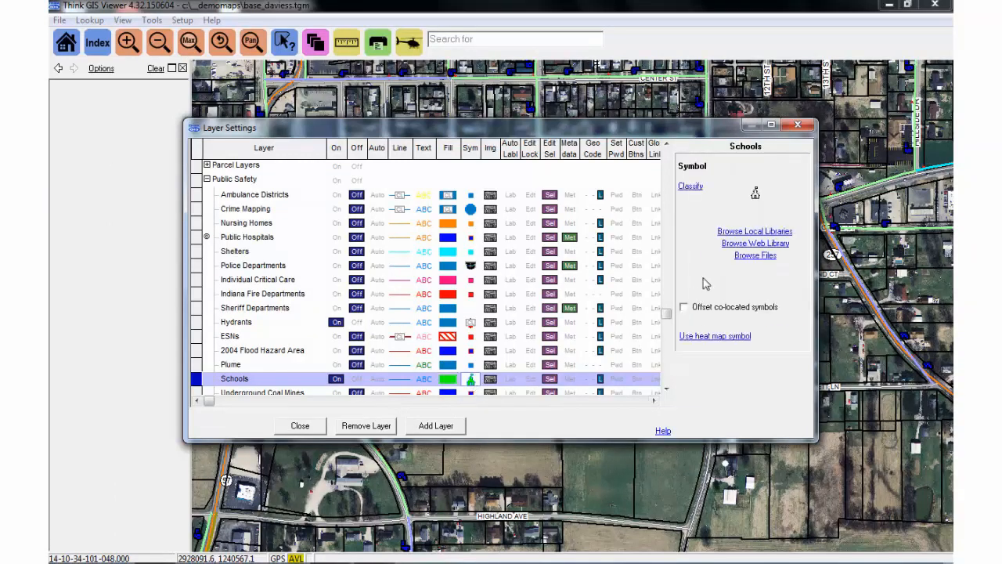
pyautogui.click(753, 259)
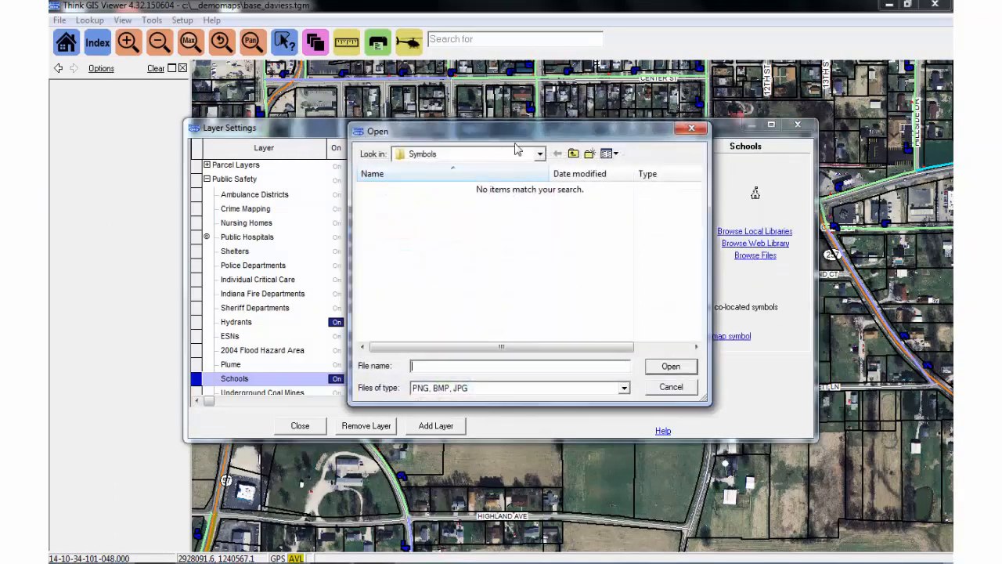
pyautogui.click(540, 153)
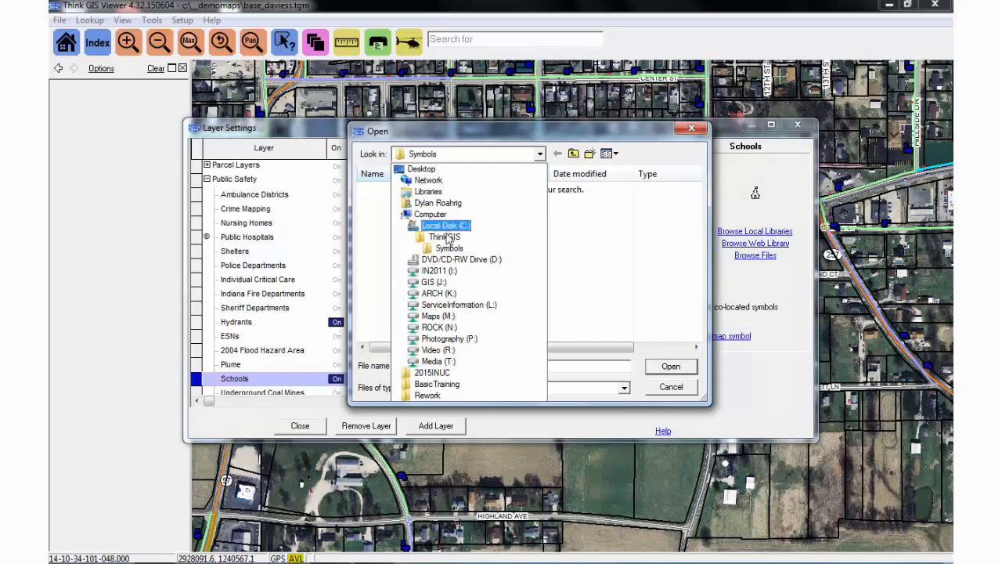
pyautogui.click(445, 236)
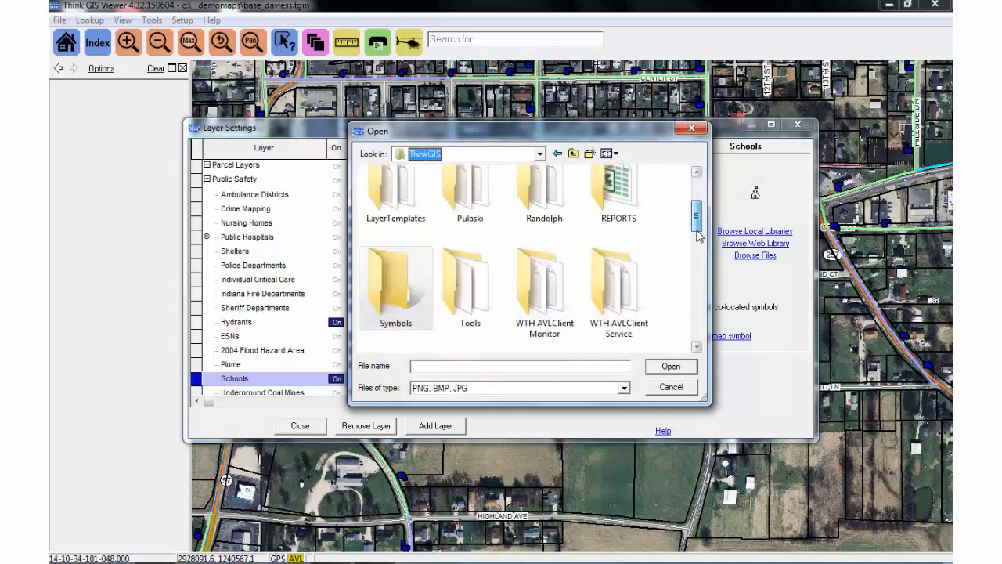
pyautogui.moveTo(696, 231); pyautogui.dragTo(698, 276)
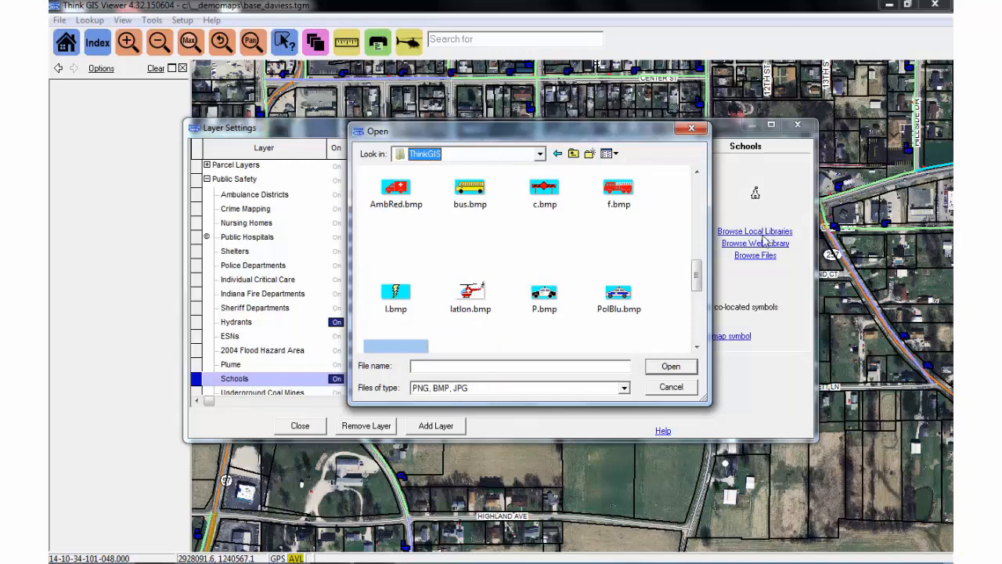
pyautogui.moveTo(699, 276)
pyautogui.mouseDown()
pyautogui.moveTo(700, 307)
pyautogui.moveTo(699, 278)
pyautogui.mouseUp()
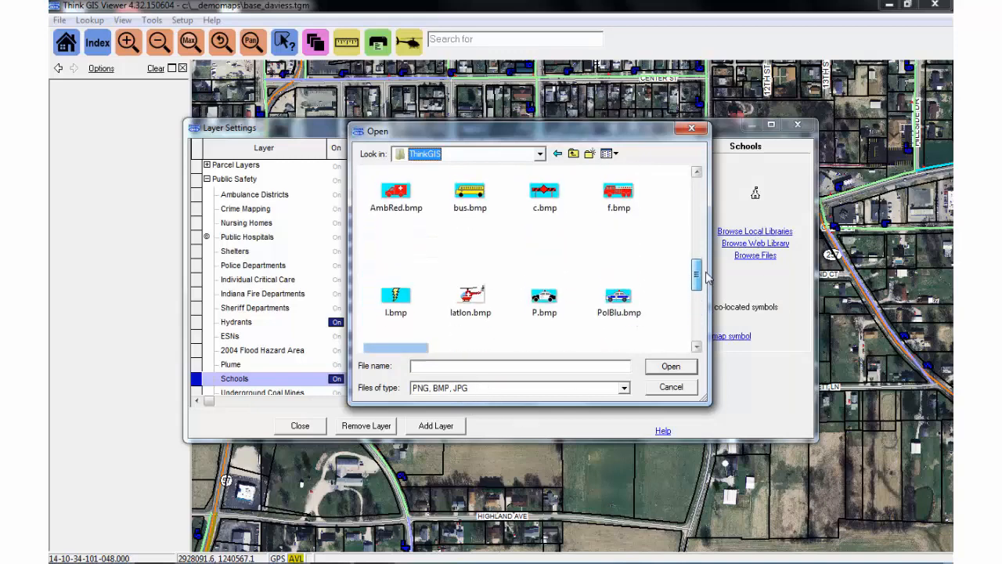
pyautogui.click(629, 204)
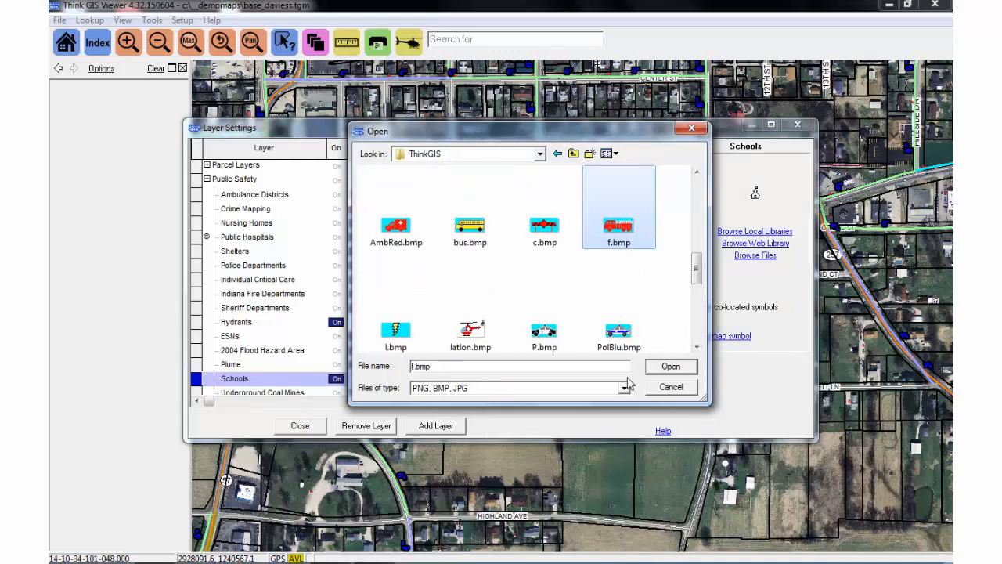
pyautogui.click(671, 366)
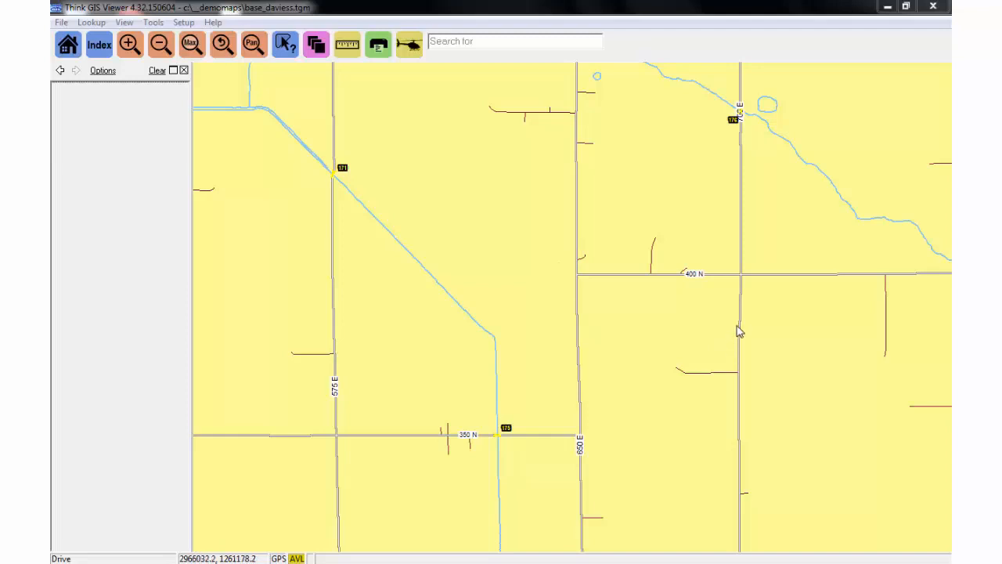
# Select the drive just west of 700 E, and try to select roads 700 E, 650 E, 350 N and 575 E on the map.
pyautogui.click(728, 375)
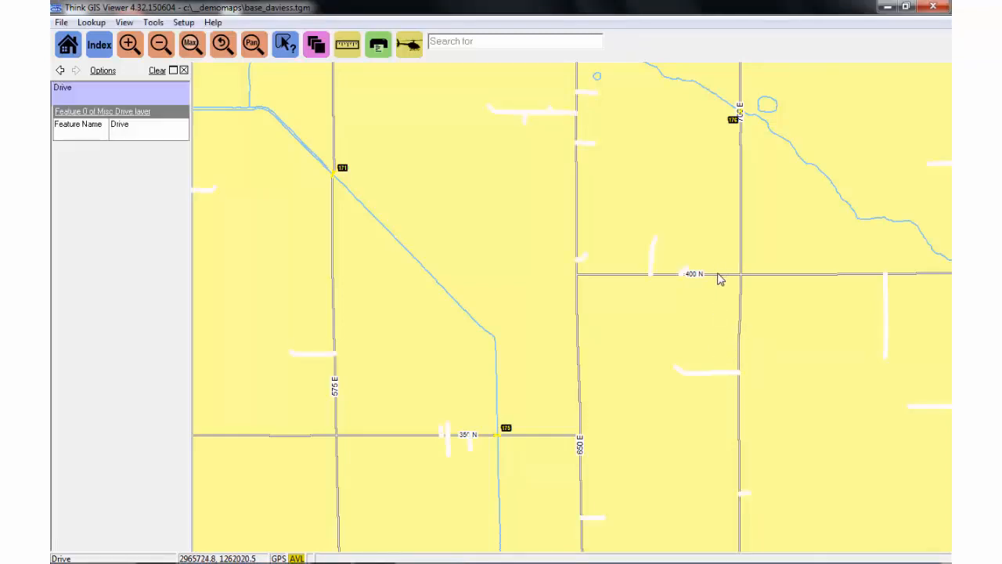
pyautogui.click(742, 225)
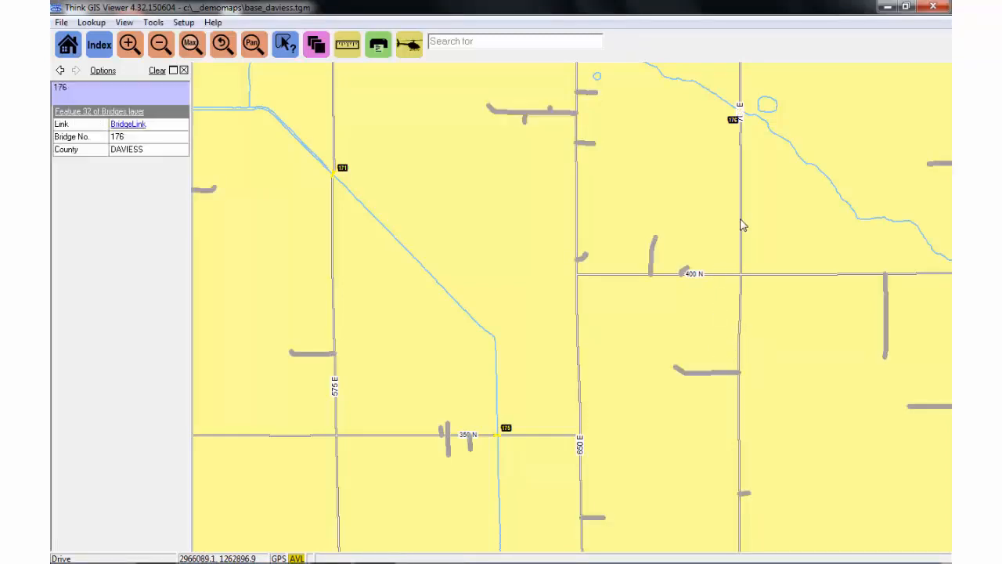
pyautogui.click(580, 383)
pyautogui.click(551, 441)
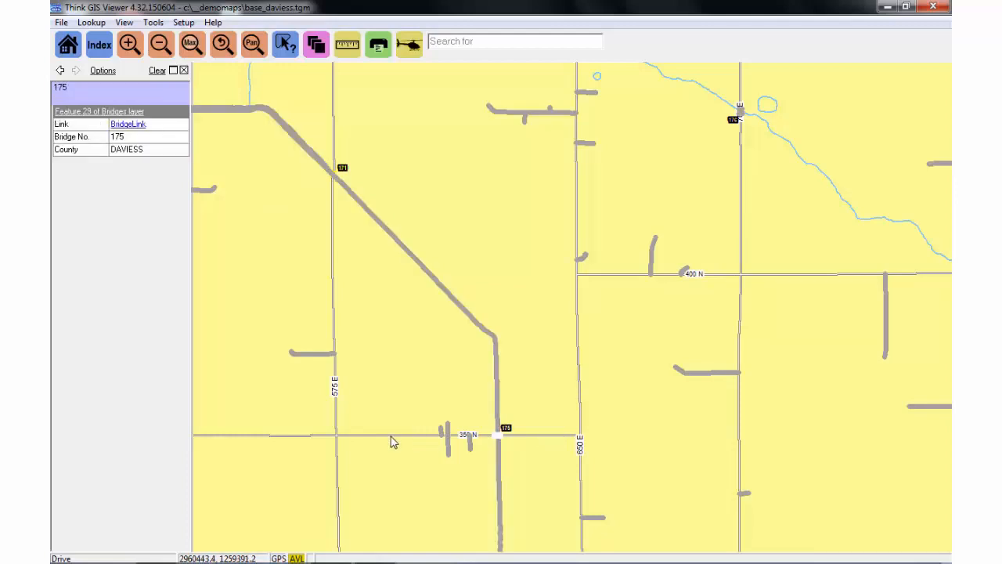
pyautogui.click(395, 440)
pyautogui.click(341, 407)
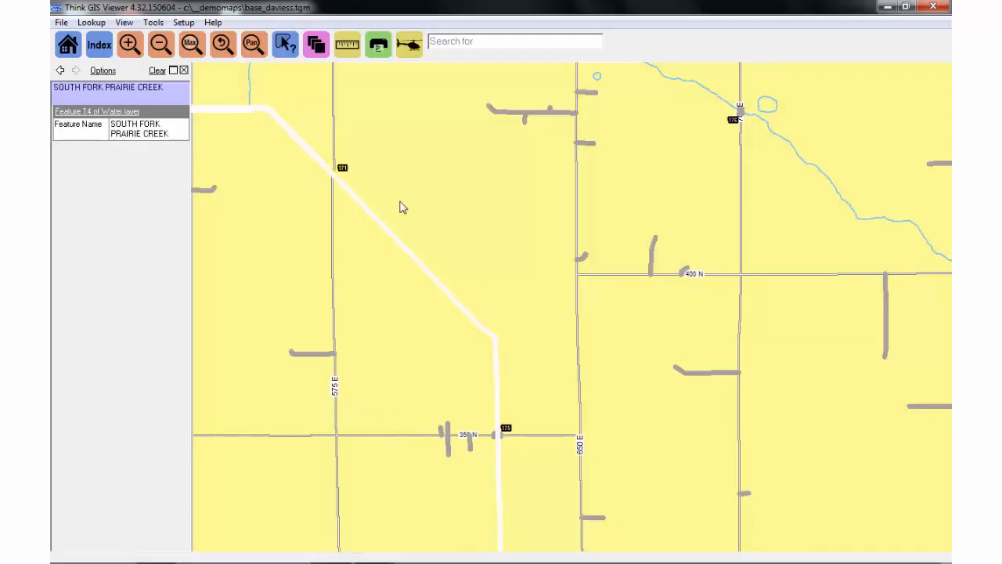
# Make the Roads layer selectable, test it by selecting roads 400 N, 700 E and 650 E, and clear the selection.
pyautogui.click(314, 46)
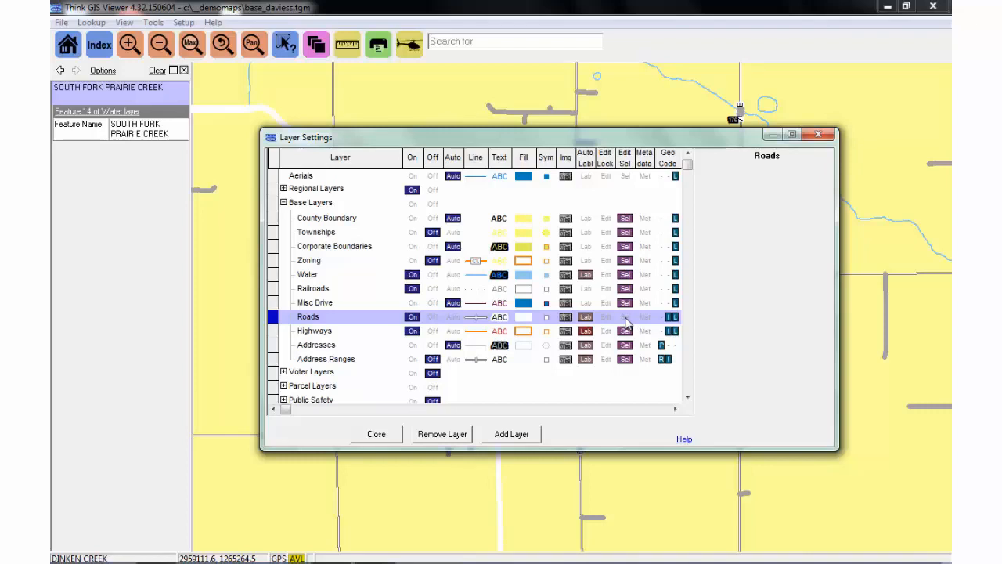
pyautogui.click(377, 434)
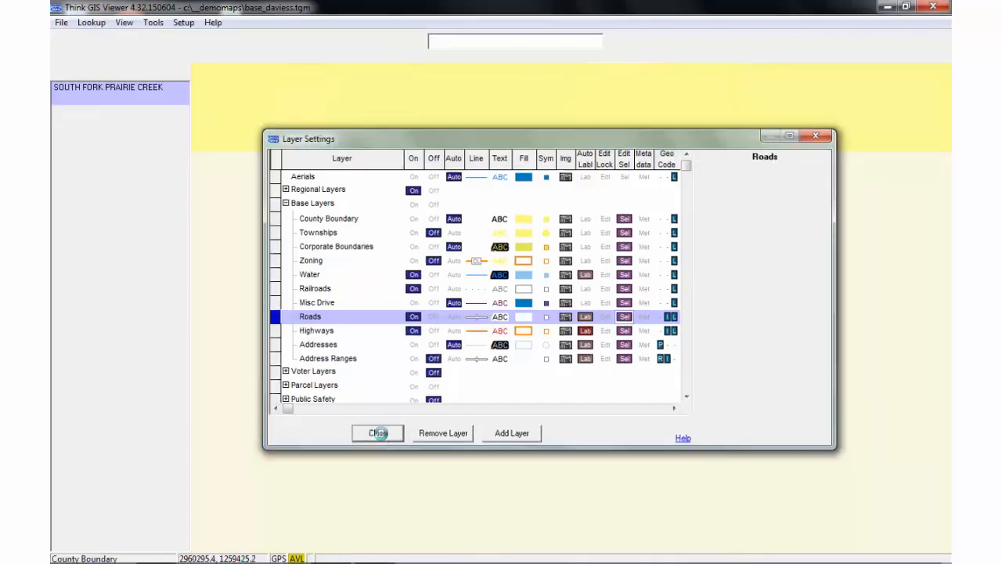
pyautogui.click(615, 277)
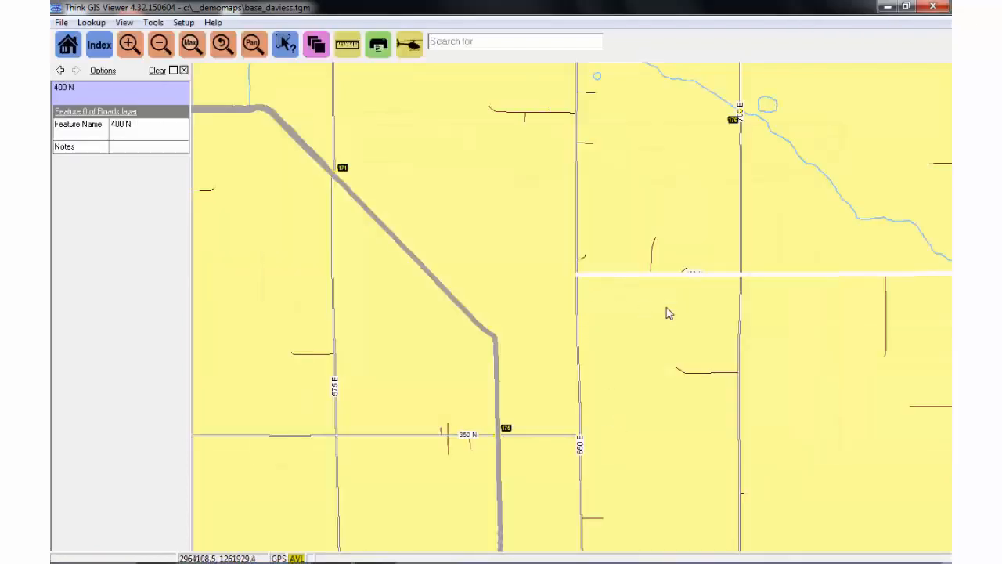
pyautogui.click(740, 207)
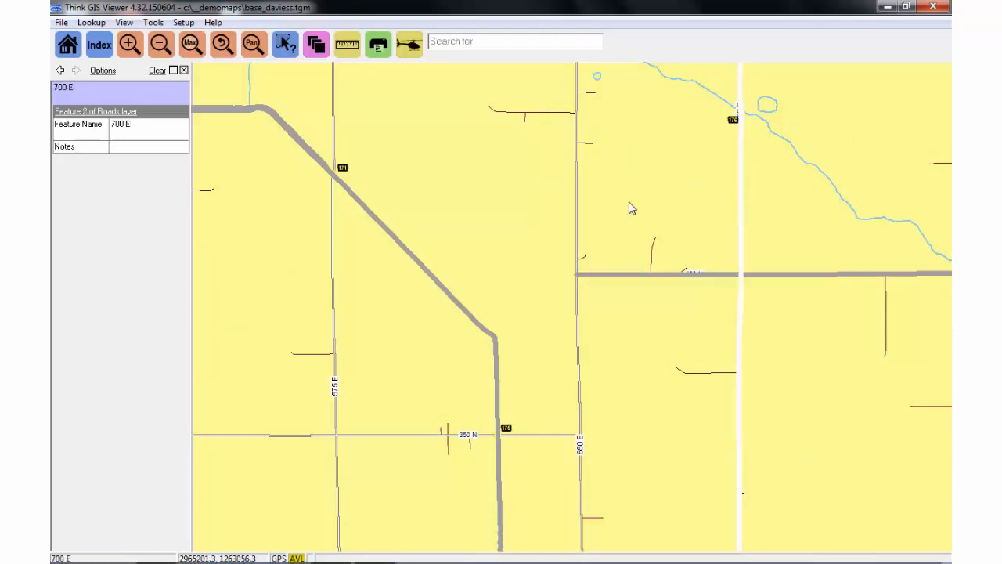
pyautogui.click(578, 200)
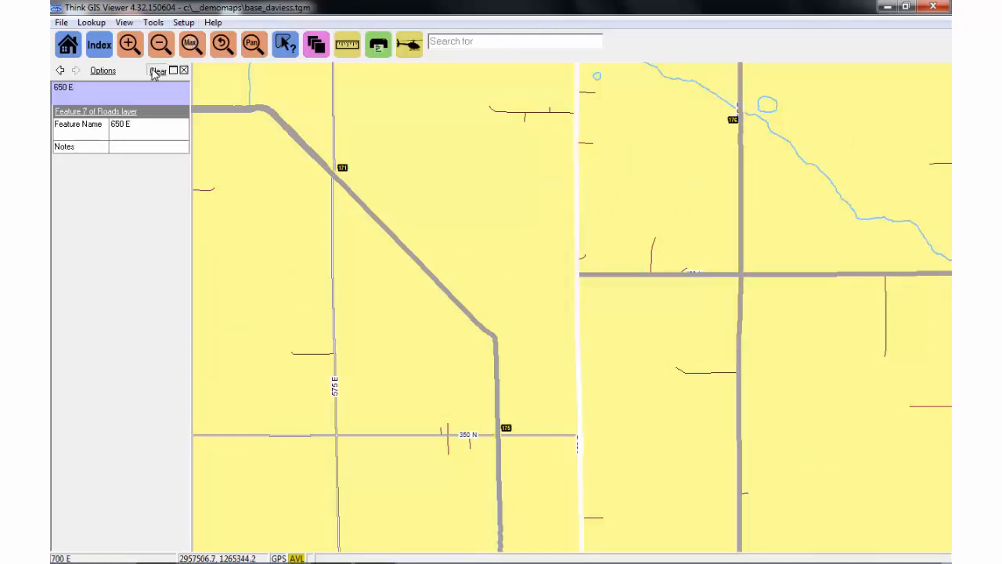
pyautogui.click(157, 70)
# Review the auto label settings of the Roads layer and return to the map.
pyautogui.click(316, 46)
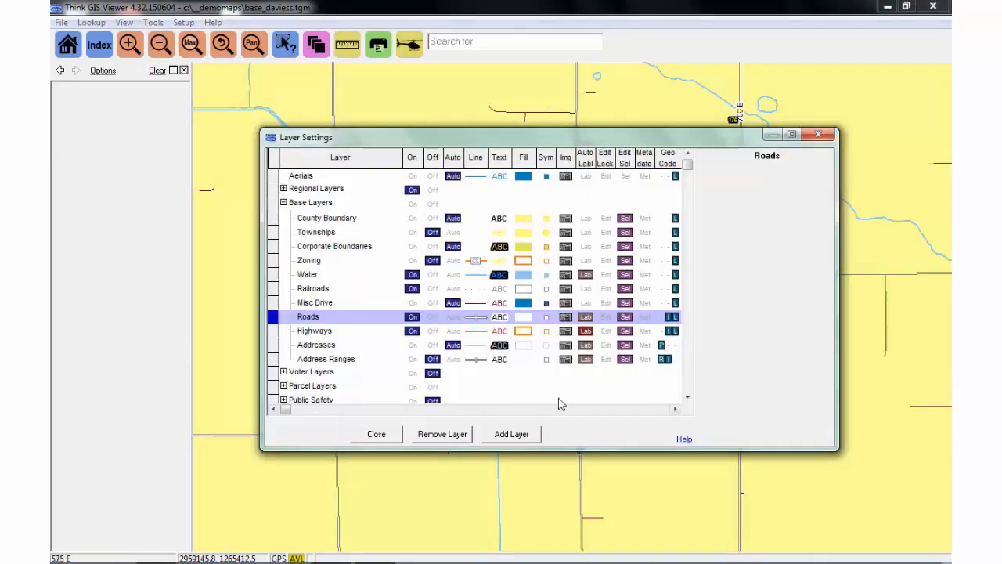
pyautogui.click(586, 317)
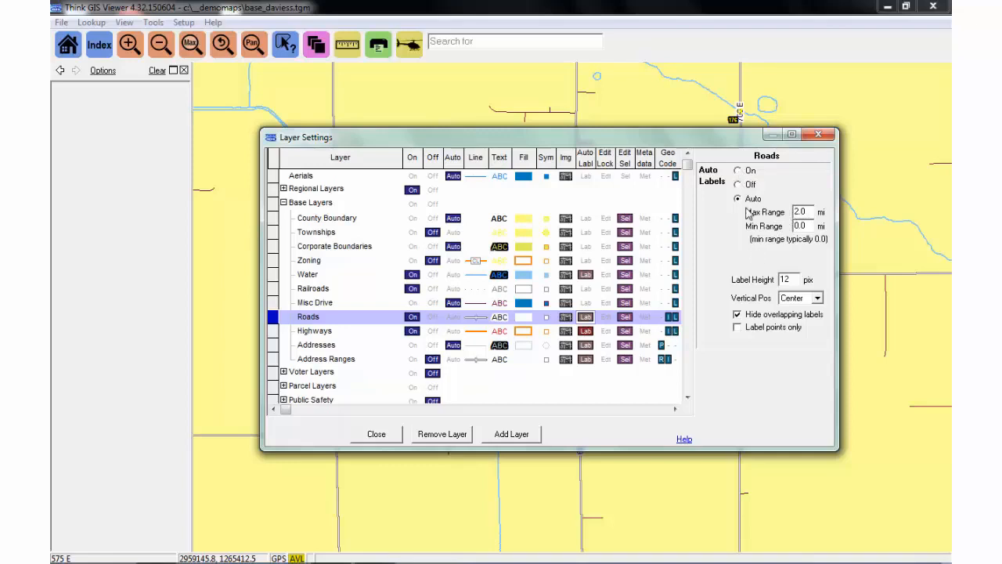
pyautogui.click(377, 435)
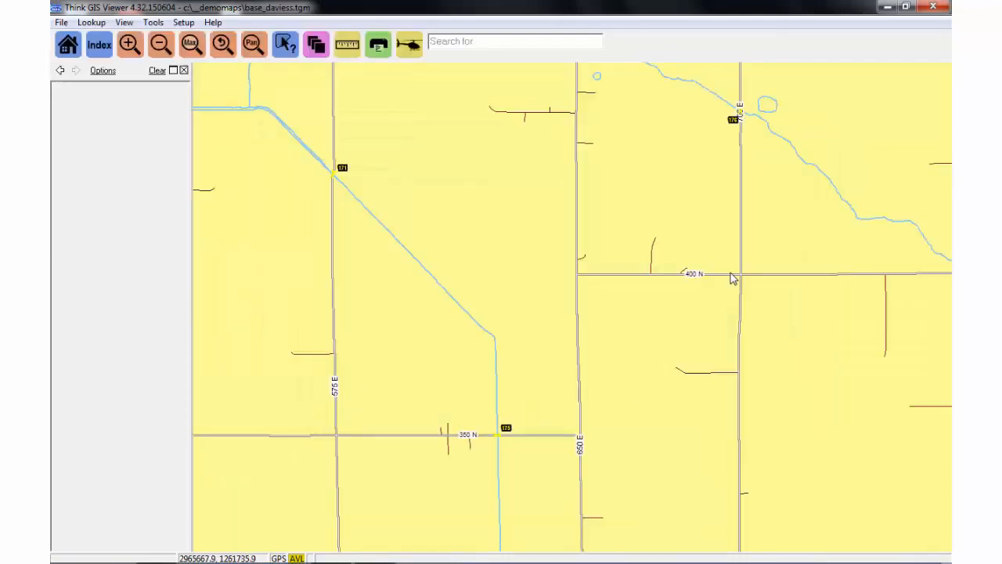
# Review the address lookup settings of the Addresses layer, and search the map for addresses starting with 101.
pyautogui.click(316, 44)
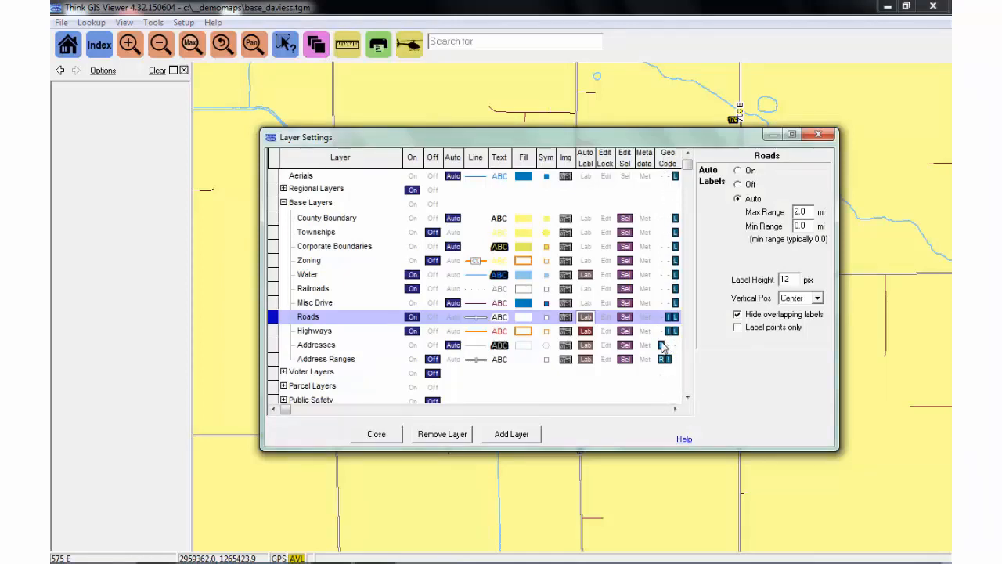
pyautogui.click(662, 346)
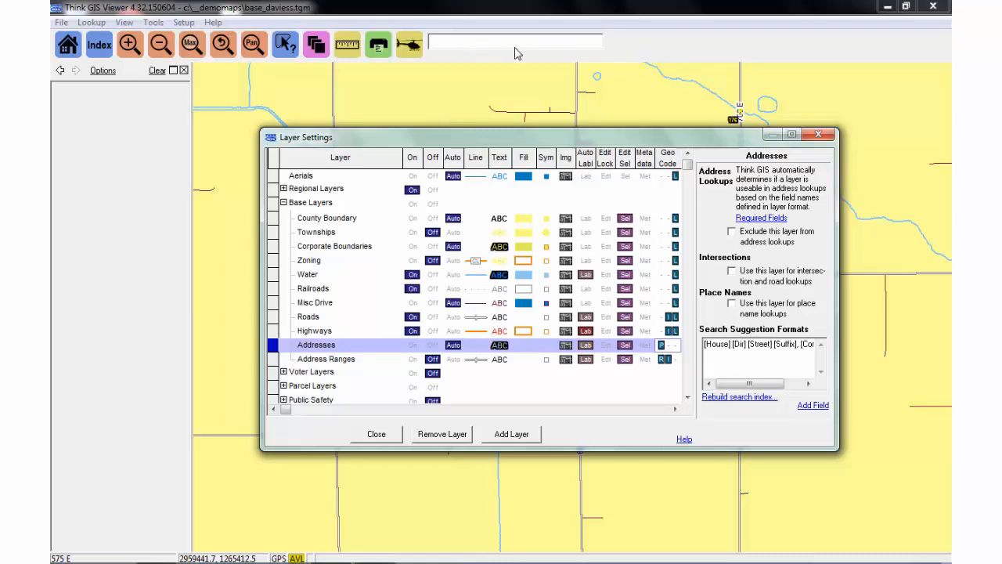
pyautogui.click(375, 435)
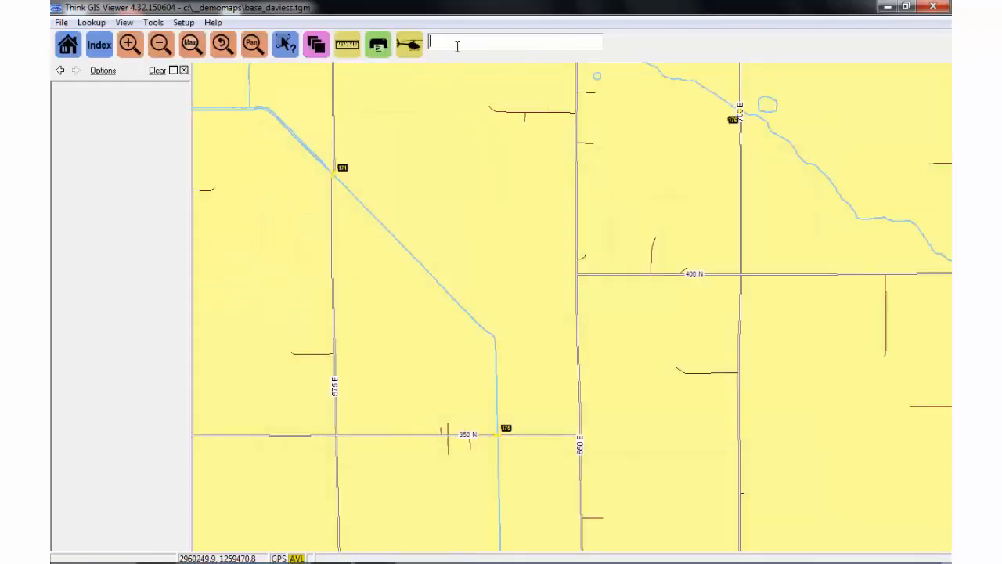
pyautogui.click(468, 43)
pyautogui.write('101')
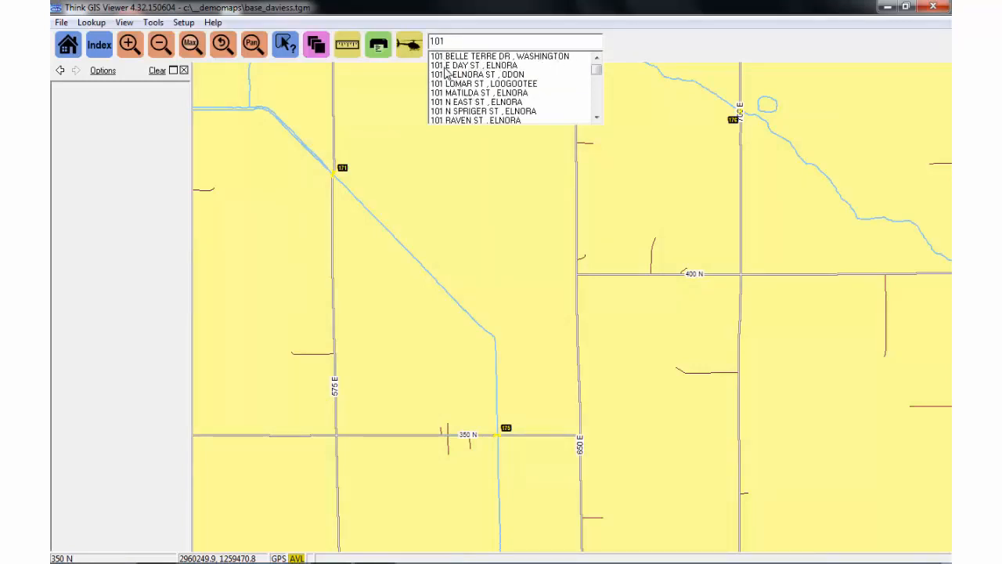
# Compare the geocoding and search suggestion settings of the Addresses and Roads layers.
pyautogui.click(317, 45)
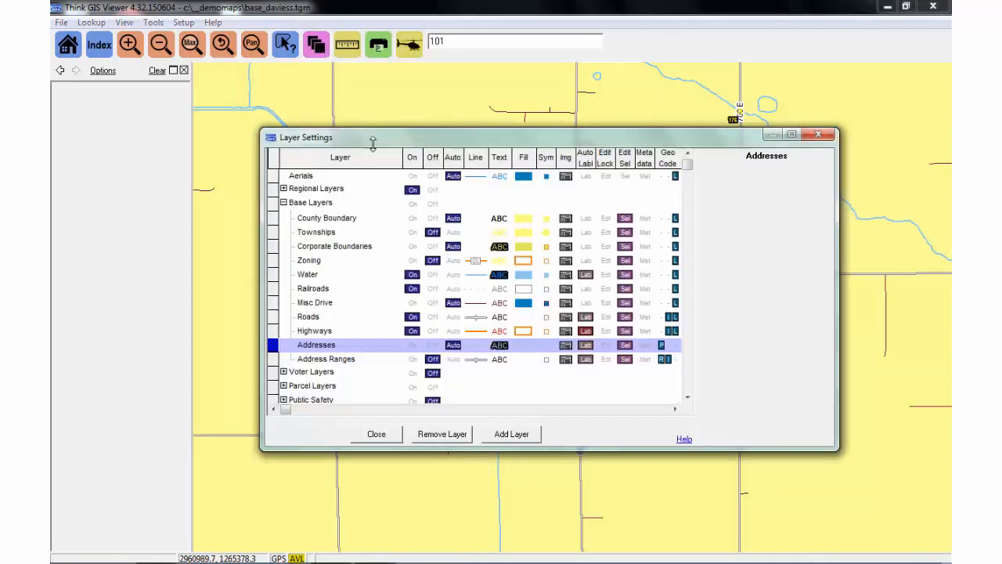
pyautogui.click(661, 348)
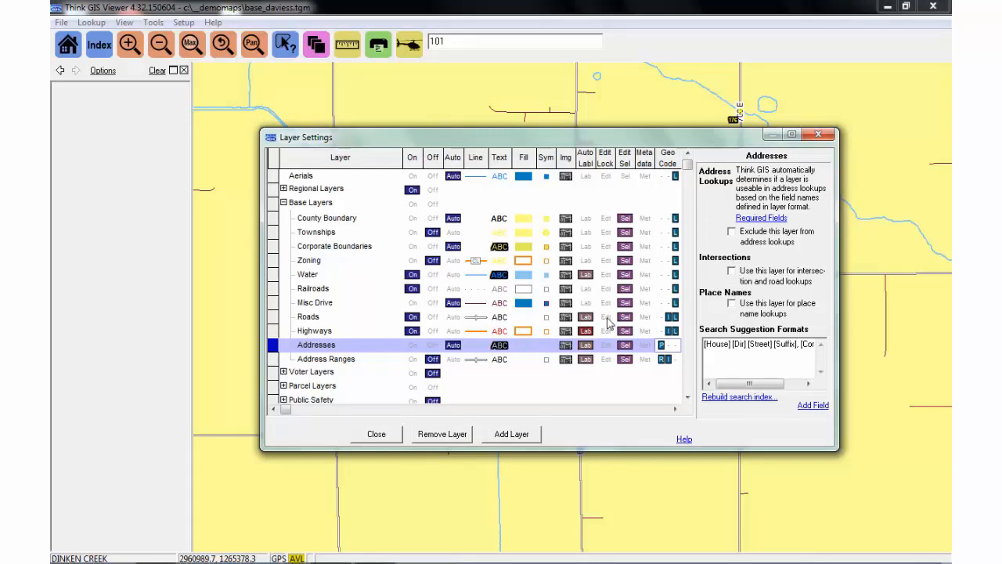
pyautogui.click(673, 317)
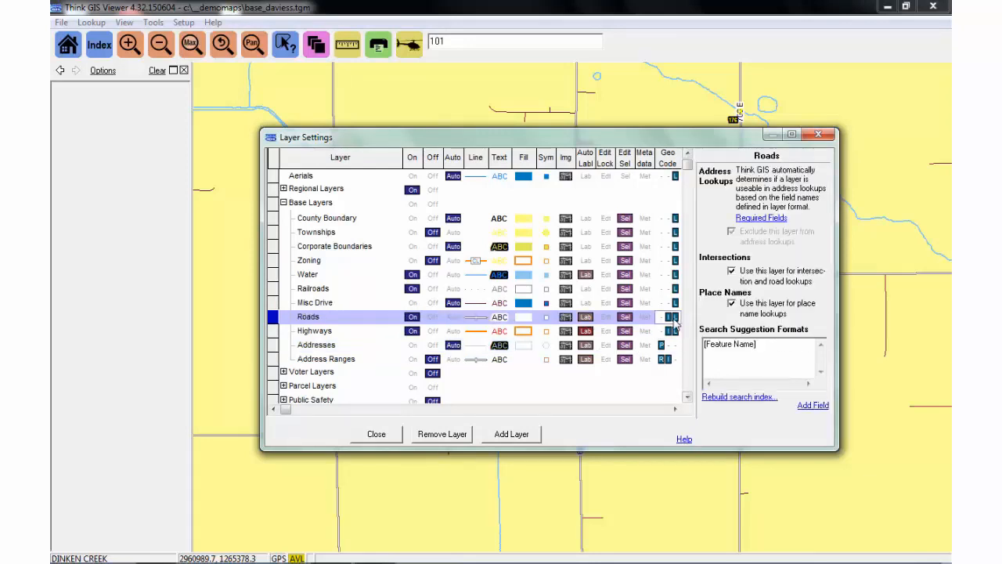